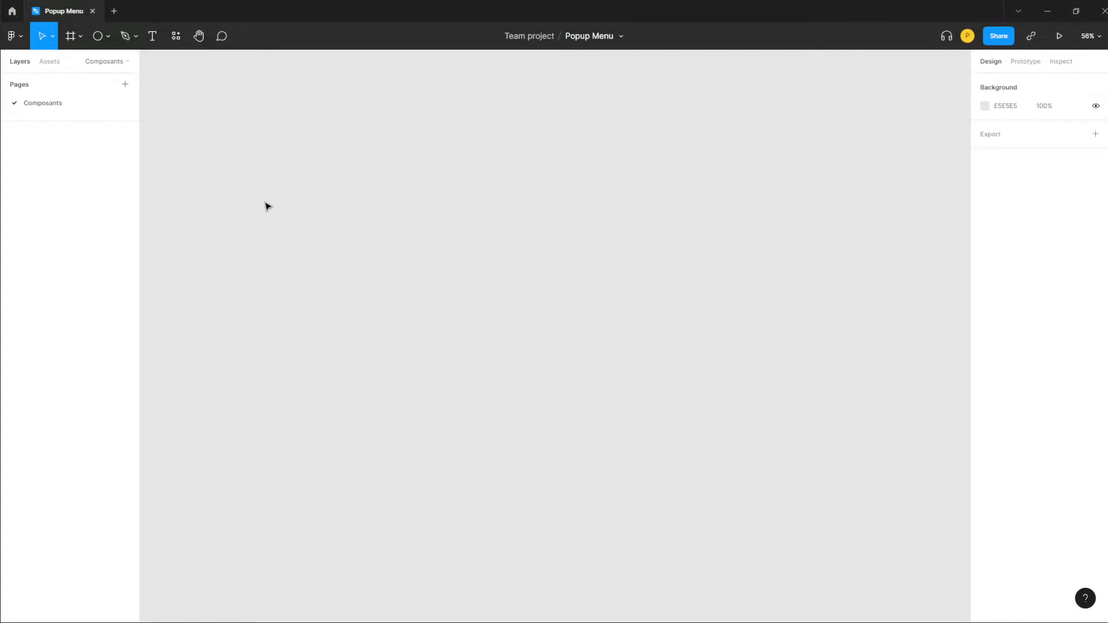
# Draw a frame about 740 × 731 on the empty canvas and move it slightly up and to the right.
pyautogui.click(105, 38)
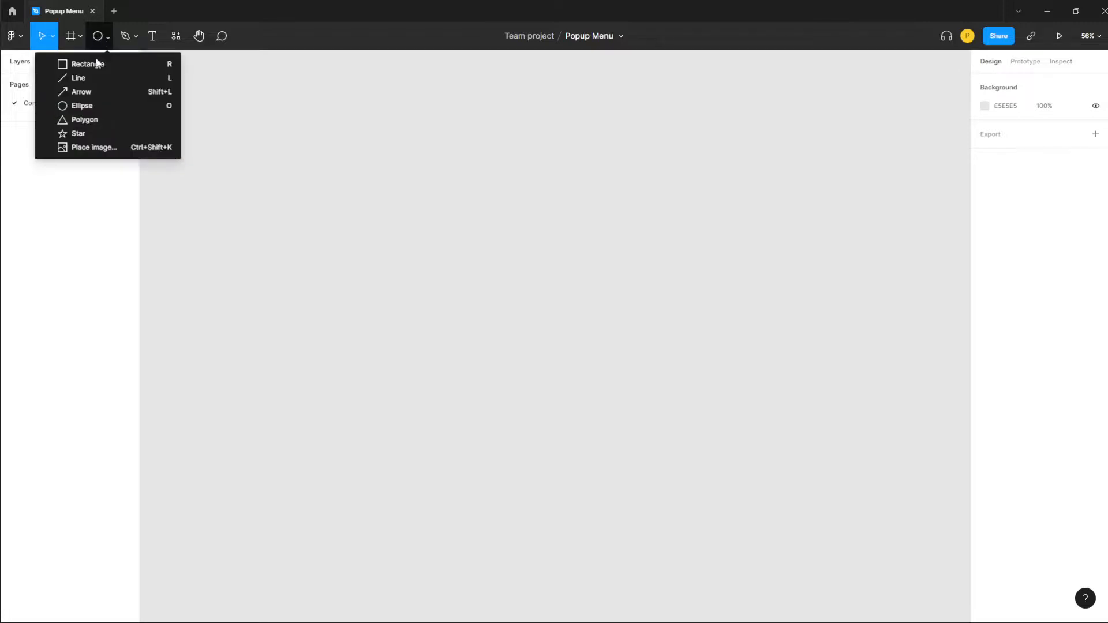
pyautogui.click(358, 105)
pyautogui.click(71, 38)
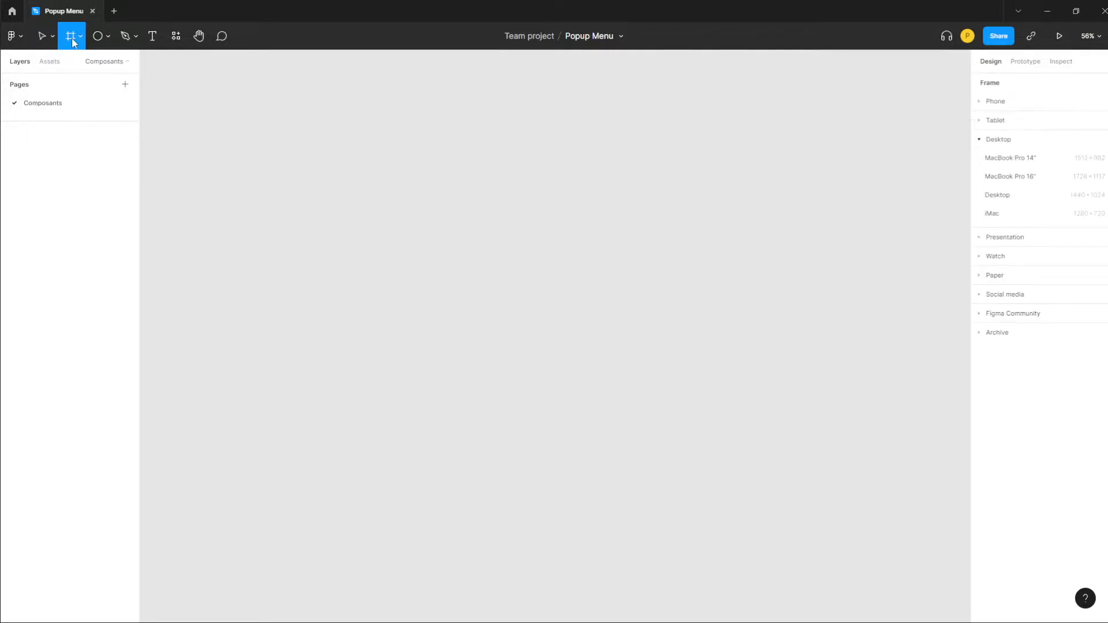
pyautogui.moveTo(367, 172)
pyautogui.mouseDown()
pyautogui.moveTo(591, 410)
pyautogui.moveTo(607, 407)
pyautogui.mouseUp()
pyautogui.click(729, 353)
pyautogui.moveTo(478, 268)
pyautogui.mouseDown()
pyautogui.moveTo(518, 266)
pyautogui.moveTo(532, 252)
pyautogui.mouseUp()
pyautogui.click(280, 220)
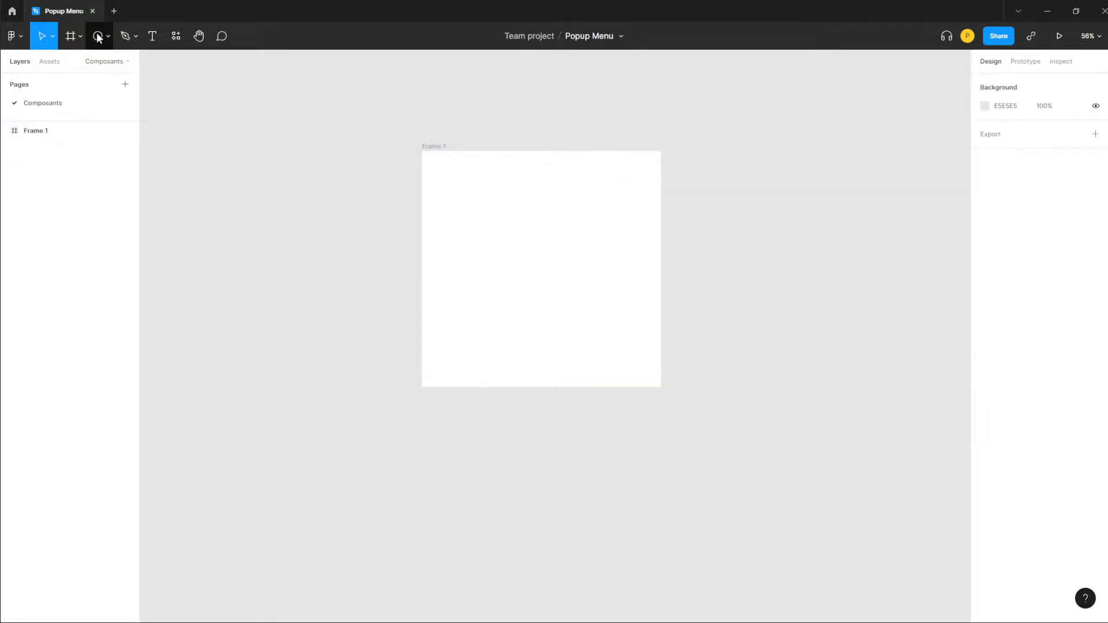
# Draw a rectangle about 577 × 322 inside the upper part of the frame.
pyautogui.click(106, 37)
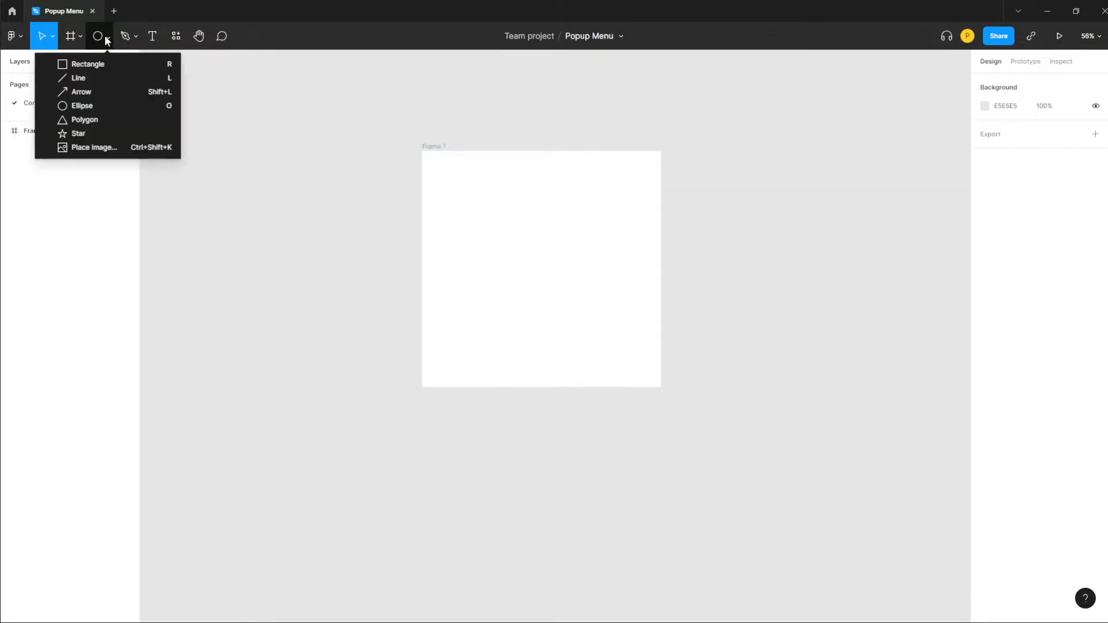
pyautogui.click(81, 65)
pyautogui.moveTo(450, 174)
pyautogui.mouseDown()
pyautogui.moveTo(609, 289)
pyautogui.moveTo(637, 278)
pyautogui.mouseUp()
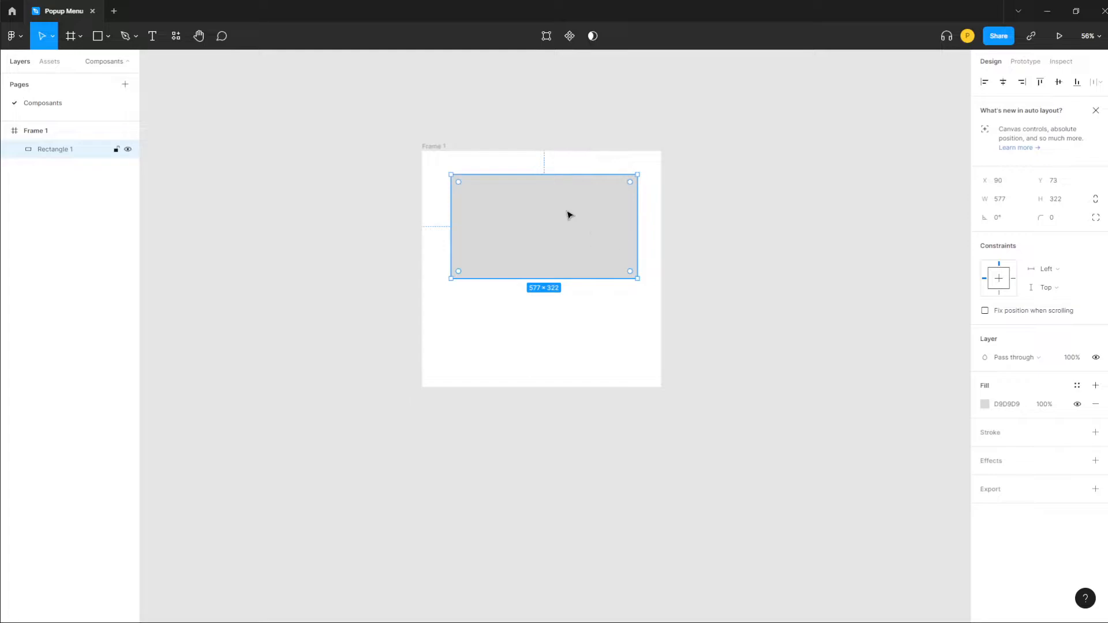
# Fill the rectangle with a portrait photo from the Unsplash plugin and nudge it slightly within the frame.
pyautogui.rightClick(553, 217)
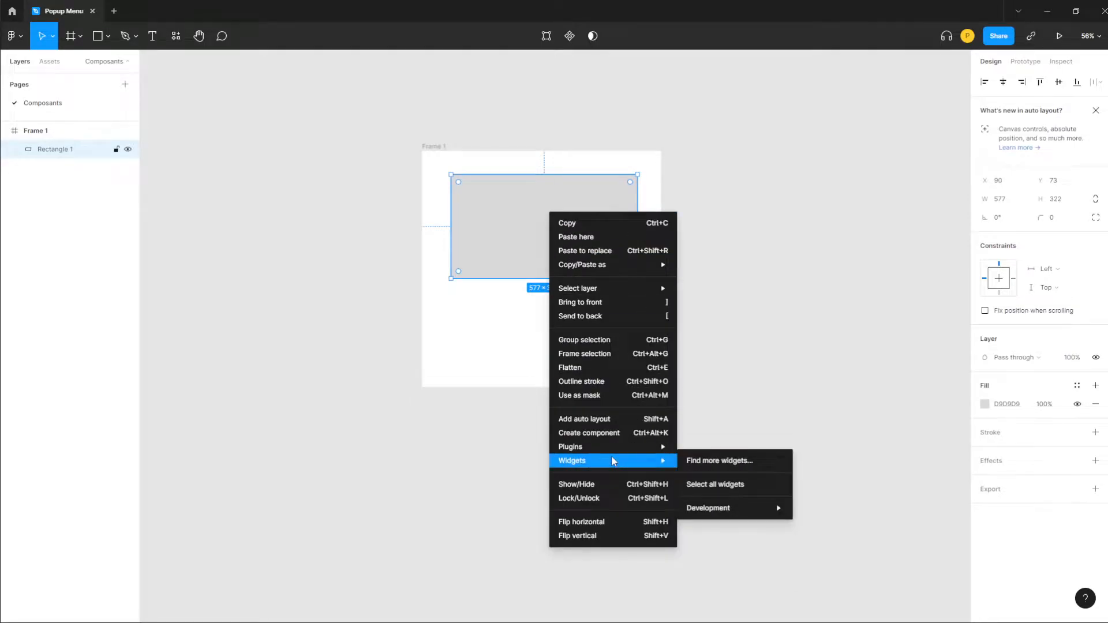
pyautogui.moveTo(614, 450)
pyautogui.click(728, 459)
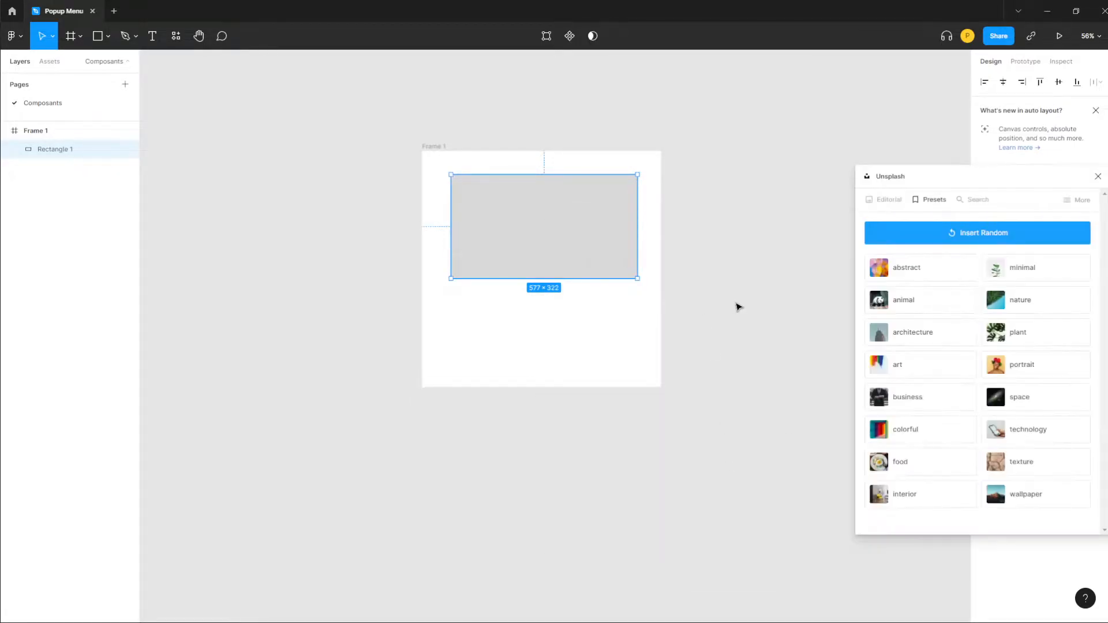
pyautogui.click(1022, 366)
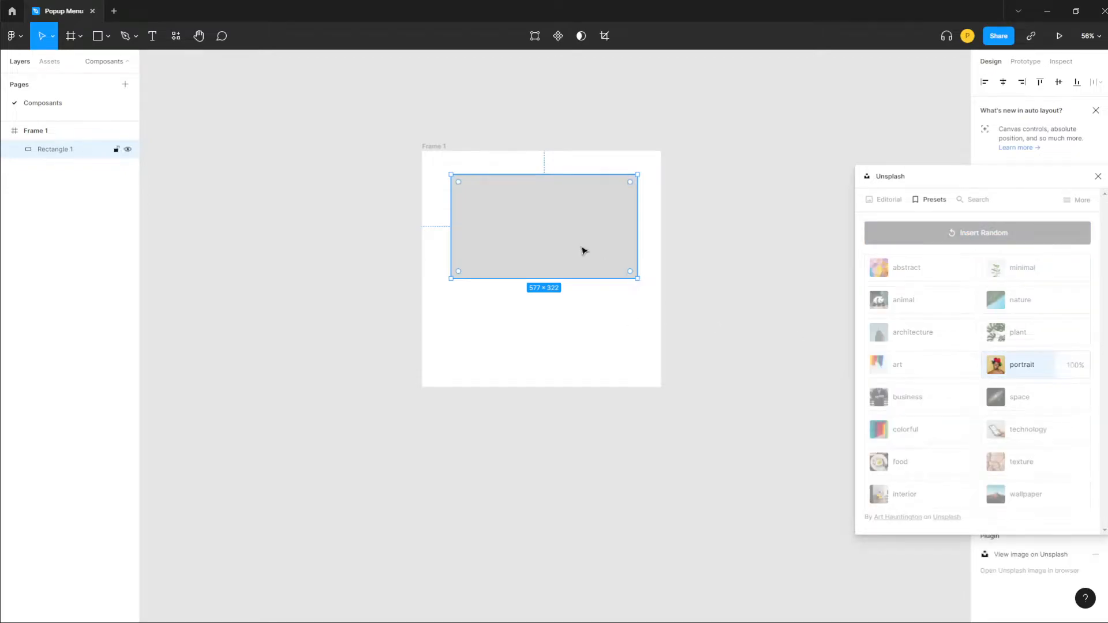
pyautogui.click(721, 263)
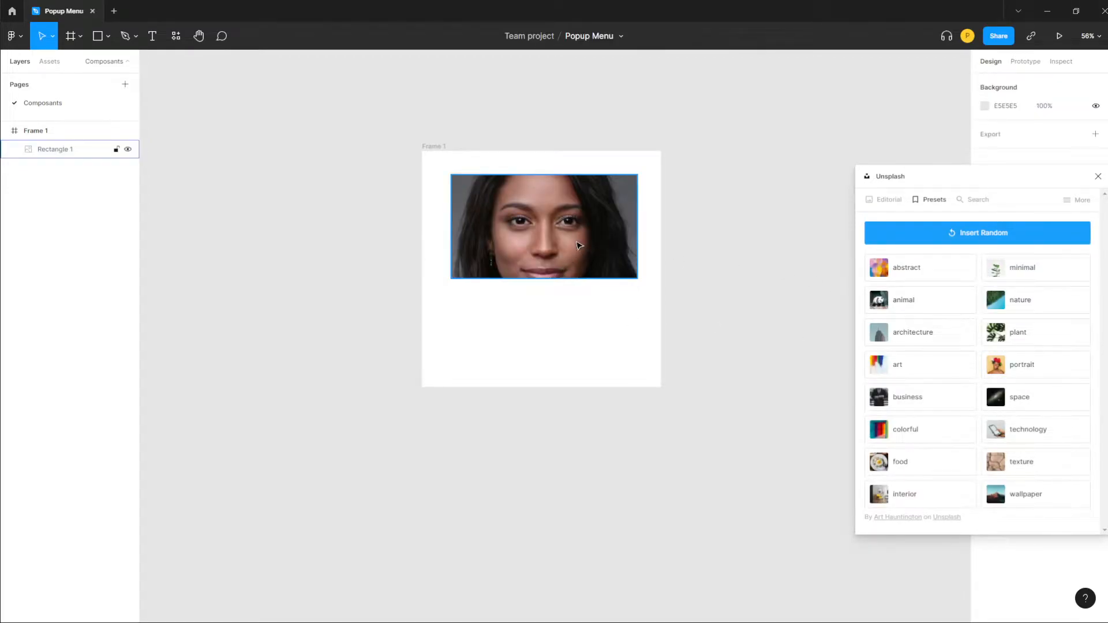
pyautogui.moveTo(578, 245); pyautogui.dragTo(573, 242)
# Rename the rectangle layer holding the portrait as Photo1.
pyautogui.click(442, 151)
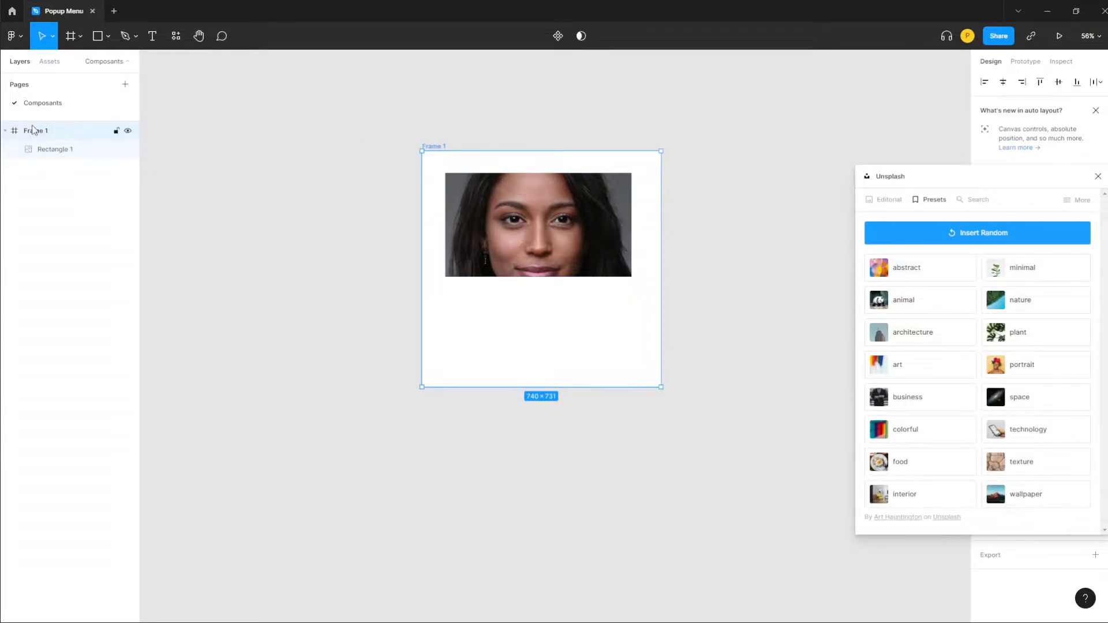
pyautogui.doubleClick(55, 154)
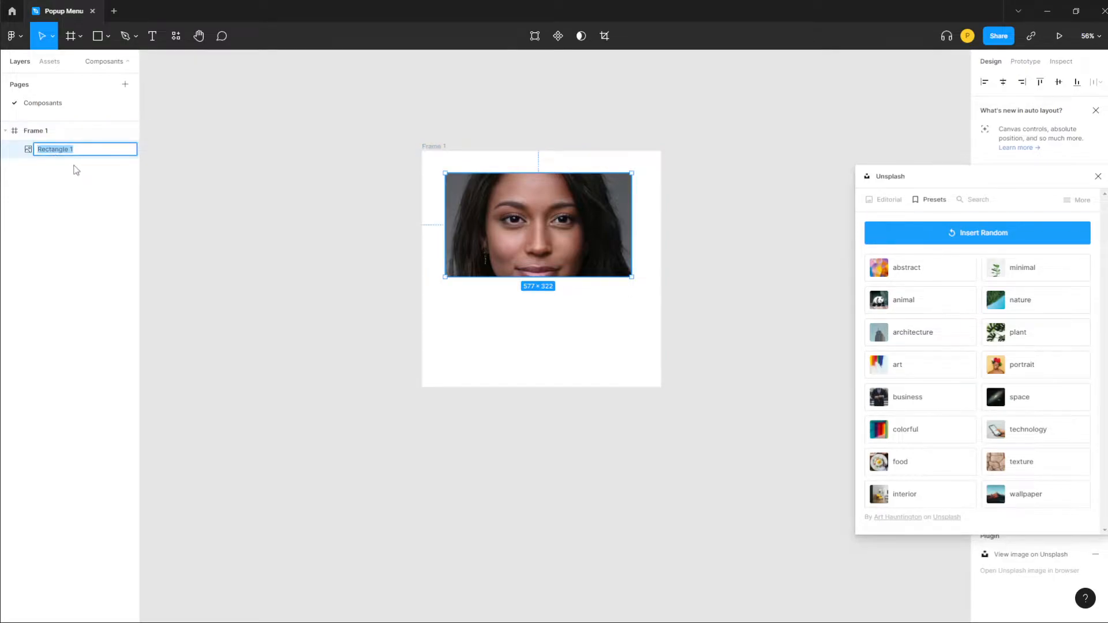
pyautogui.write('Photo1')
pyautogui.press('Return')
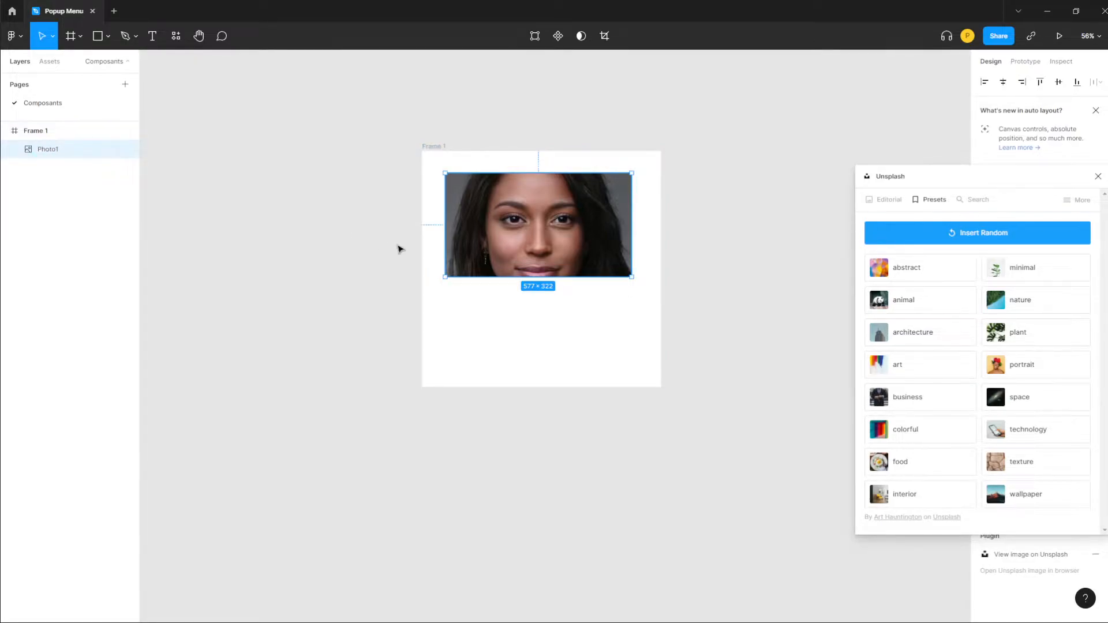
pyautogui.click(381, 248)
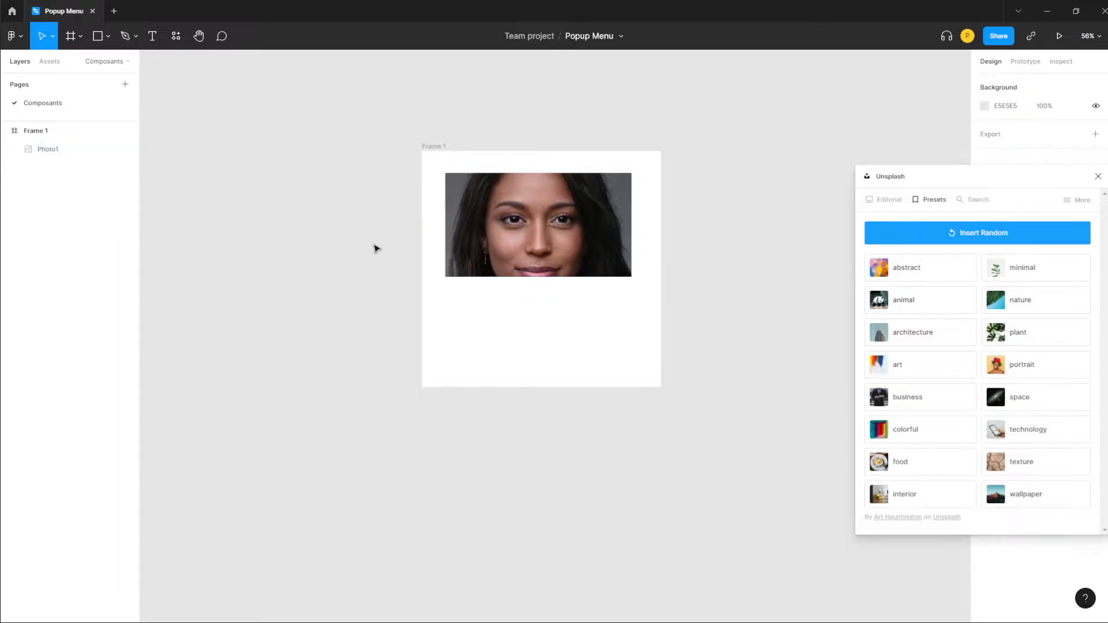
# Resize the frame to about 756 × 632 and move it, with its photo, further left on the canvas.
pyautogui.click(437, 155)
pyautogui.moveTo(661, 387); pyautogui.dragTo(665, 355)
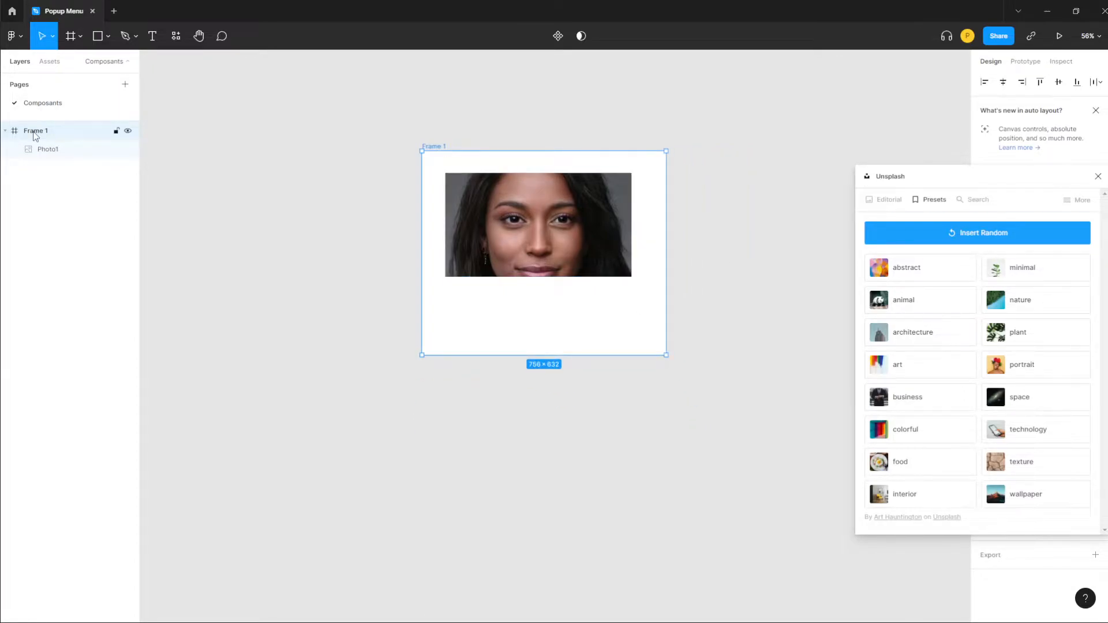
pyautogui.click(128, 130)
pyautogui.click(128, 130)
pyautogui.click(52, 154)
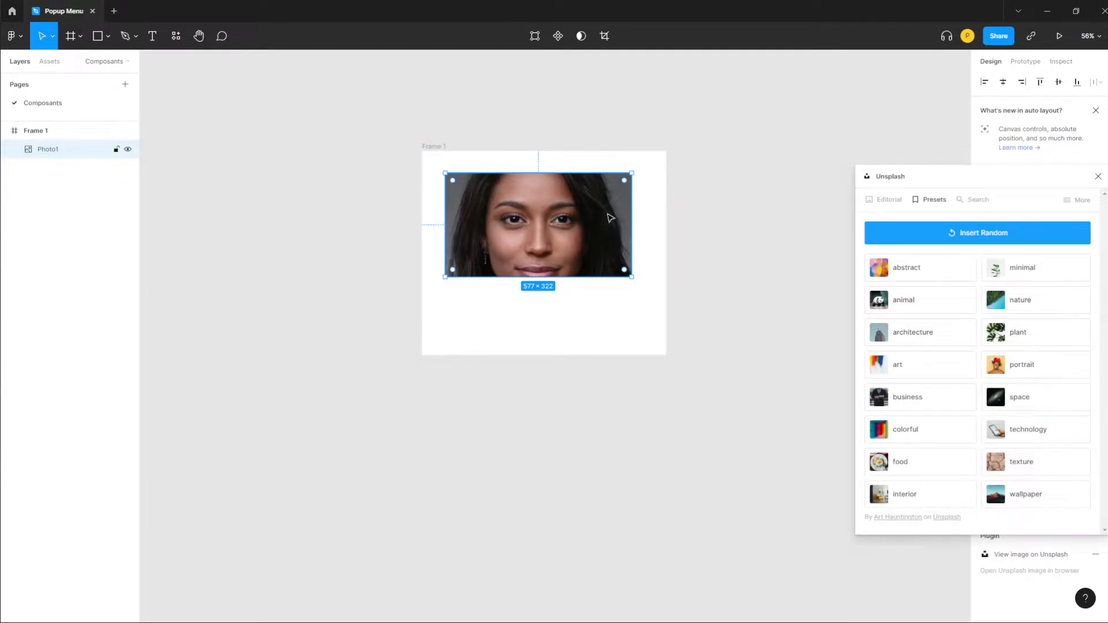
pyautogui.moveTo(435, 153); pyautogui.dragTo(288, 181)
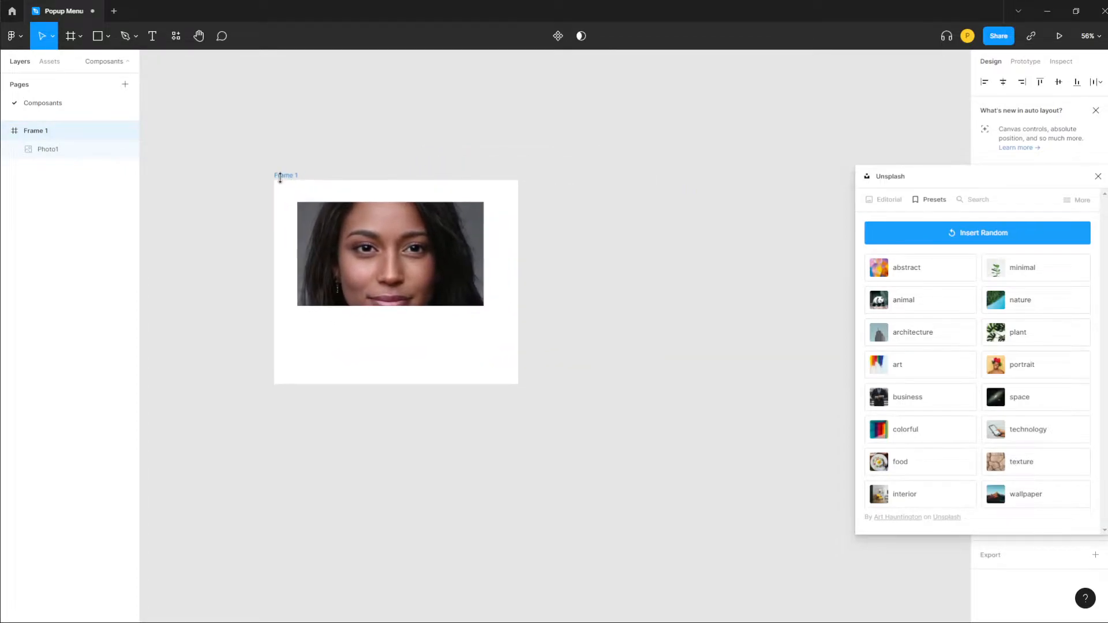
# Duplicate the portrait photo and place the copy directly below the original.
pyautogui.click(389, 261)
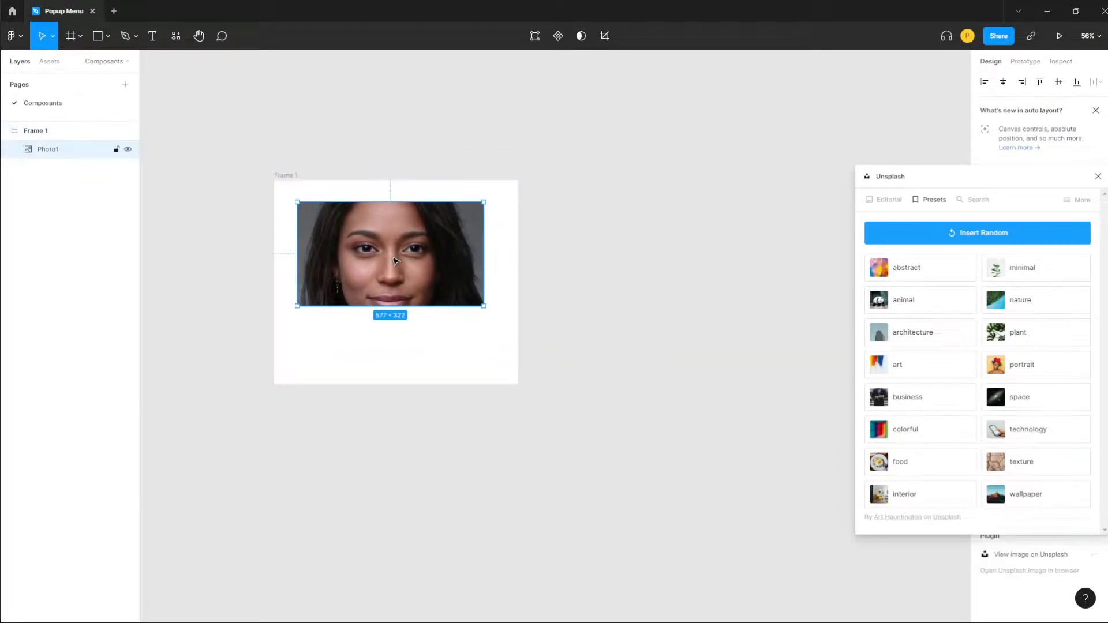
pyautogui.hotkey('ctrl', 'd')
pyautogui.moveTo(410, 283); pyautogui.dragTo(418, 389)
pyautogui.click(510, 402)
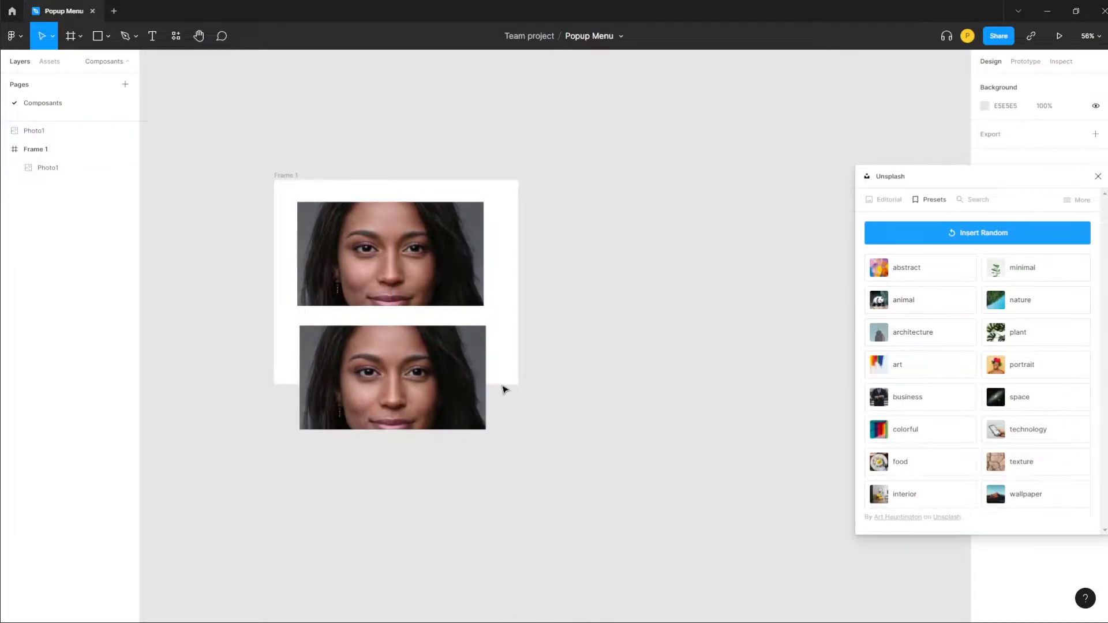
# Enlarge the frame to about 1040 × 970 and nest the duplicated photo inside it below the original.
pyautogui.click(306, 172)
pyautogui.moveTo(502, 383); pyautogui.dragTo(517, 444)
pyautogui.click(602, 408)
pyautogui.moveTo(288, 178); pyautogui.dragTo(287, 177)
pyautogui.moveTo(48, 132); pyautogui.dragTo(50, 164)
pyautogui.click(290, 177)
pyautogui.moveTo(290, 178); pyautogui.dragTo(268, 149)
pyautogui.moveTo(497, 416); pyautogui.dragTo(587, 464)
pyautogui.click(736, 458)
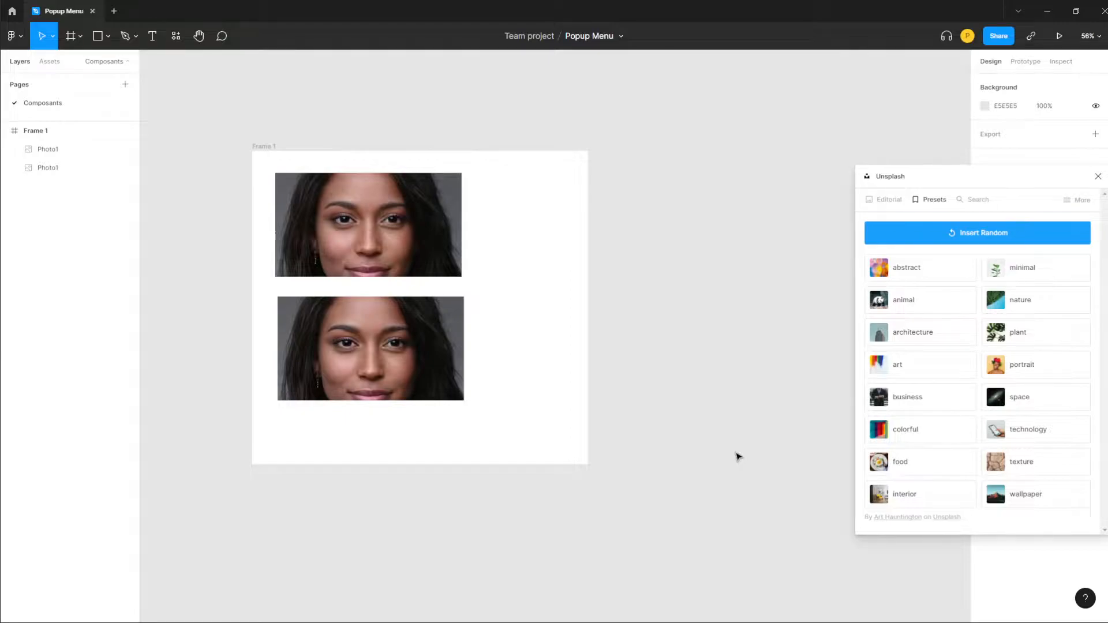
# Close the Unsplash plugin and delete the duplicated photo from the frame.
pyautogui.click(1098, 176)
pyautogui.click(350, 299)
pyautogui.press('Delete')
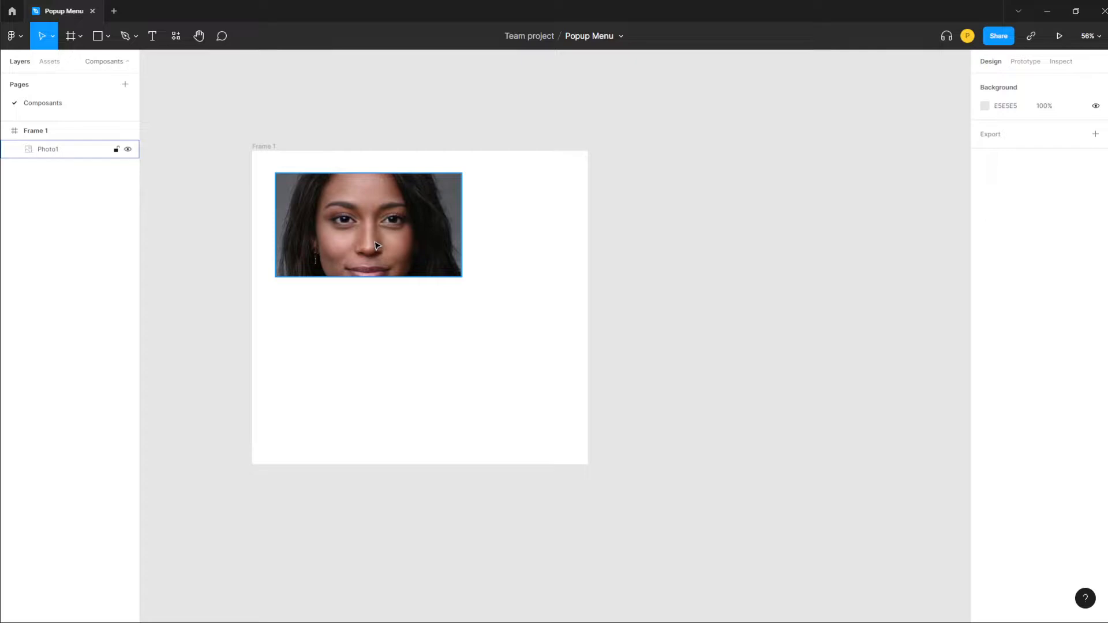
# Shrink the frame to about 835 × 743 around the remaining photo and shift it slightly down and right.
pyautogui.click(263, 146)
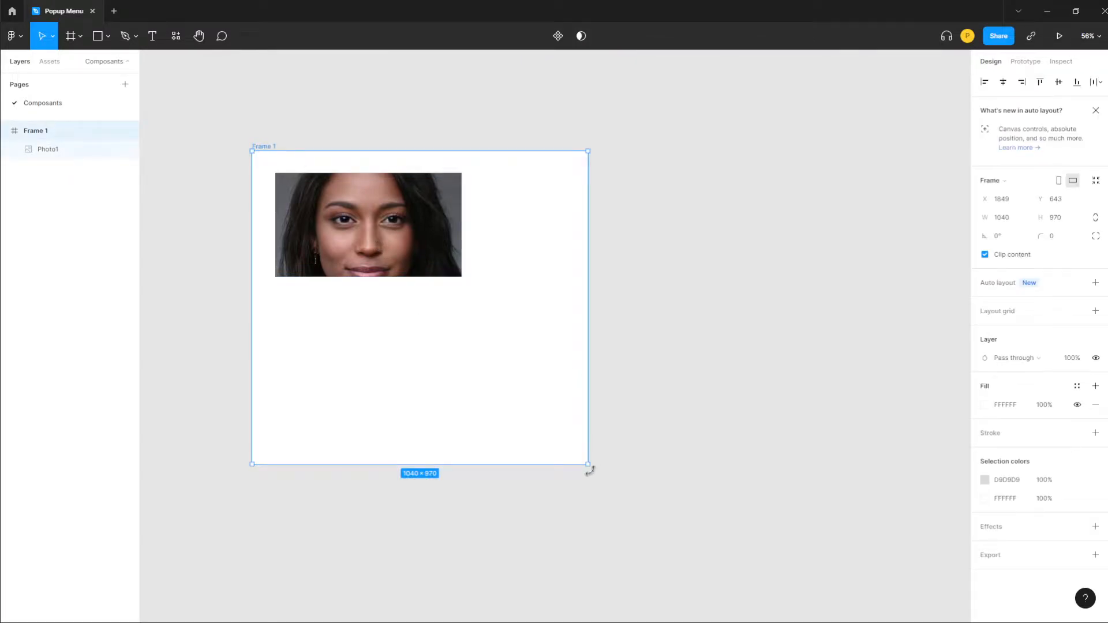
pyautogui.moveTo(589, 463); pyautogui.dragTo(522, 391)
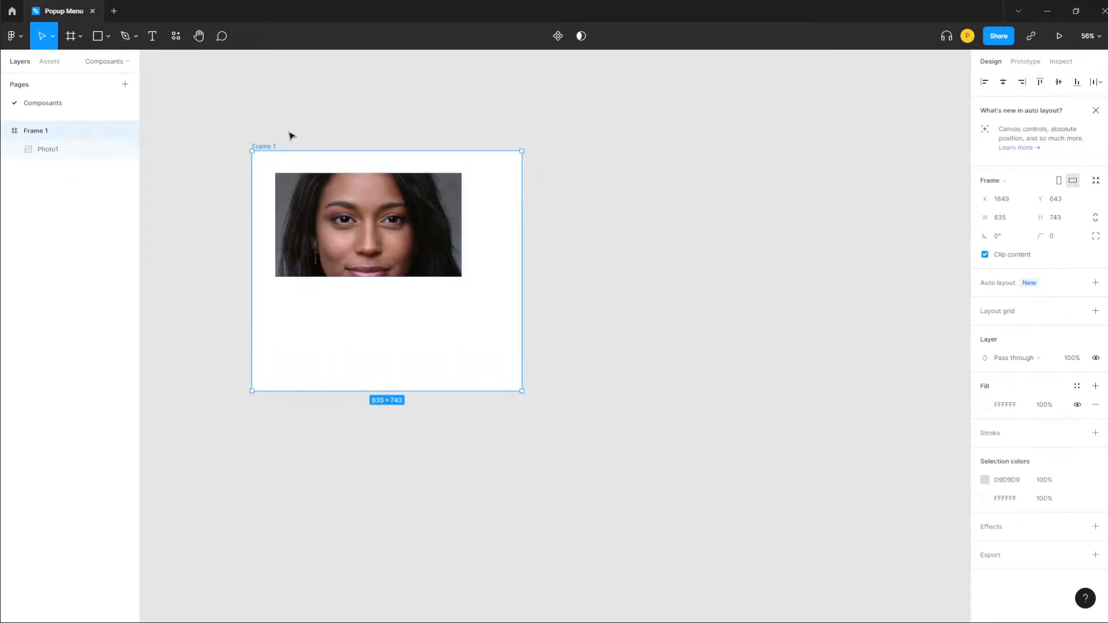
pyautogui.moveTo(351, 237); pyautogui.dragTo(361, 259)
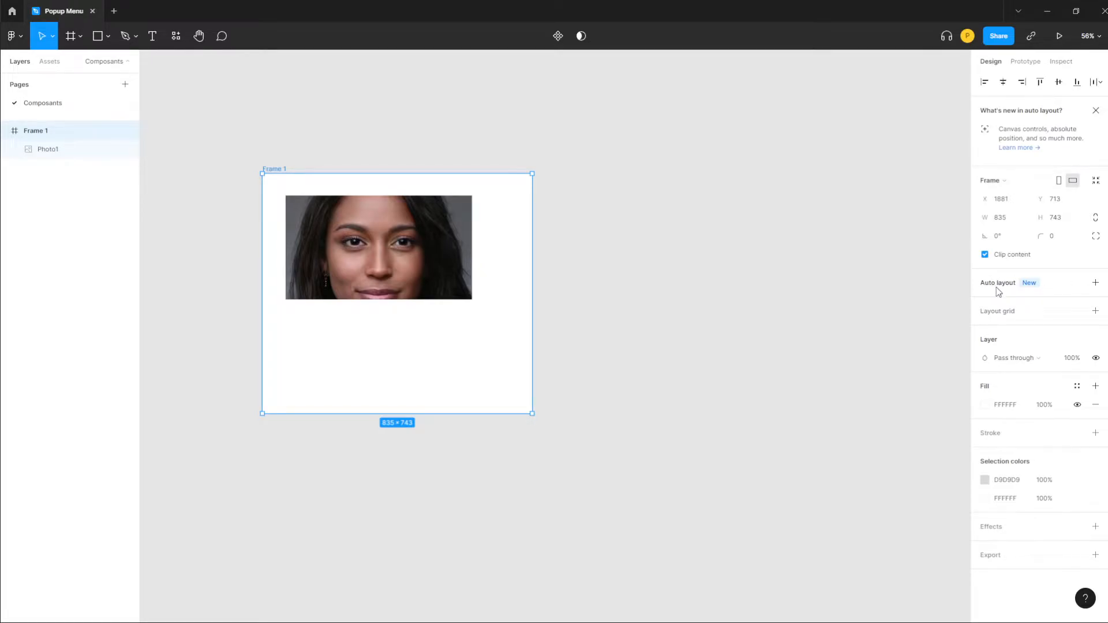
pyautogui.click(802, 286)
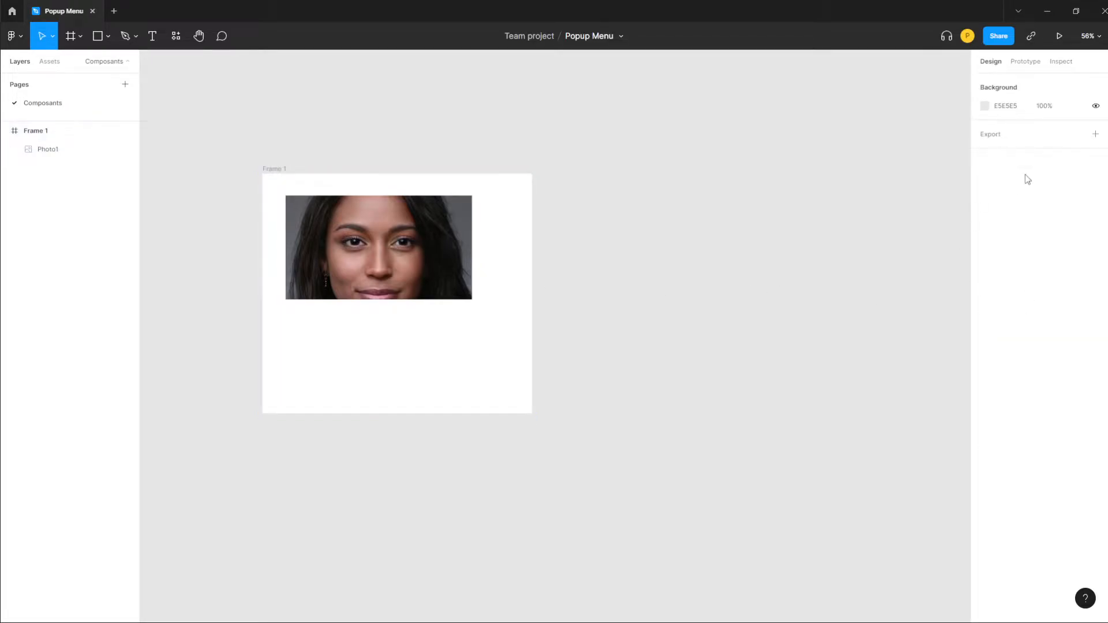
# Add a text layer reading "Toto" on the canvas to the right of the frame.
pyautogui.click(152, 36)
pyautogui.click(650, 268)
pyautogui.write('Toto')
pyautogui.press('Escape')
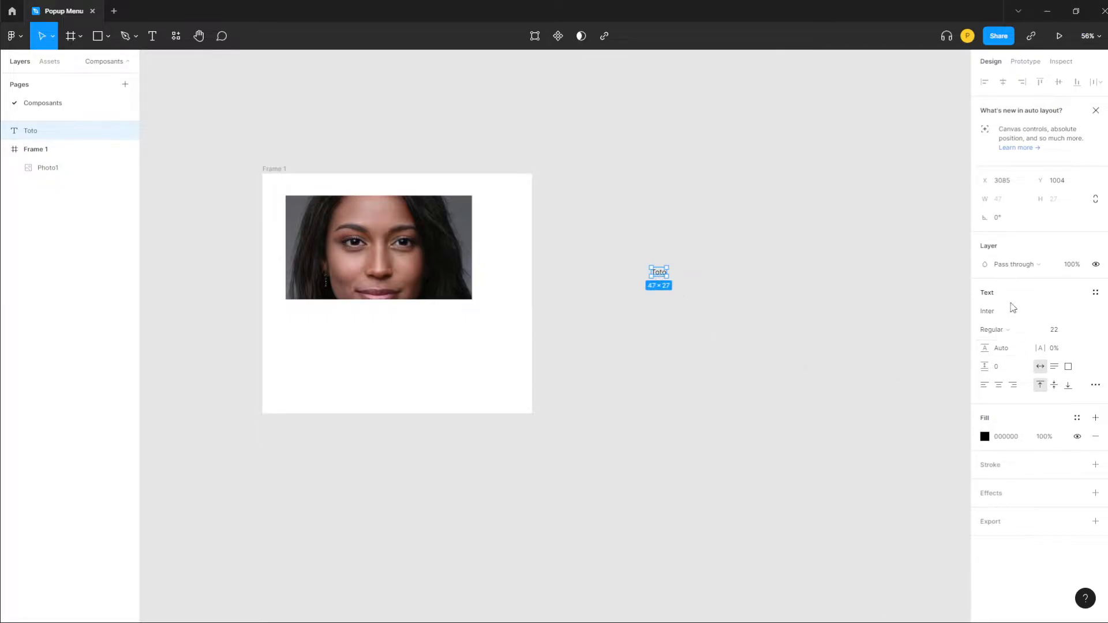
pyautogui.click(827, 356)
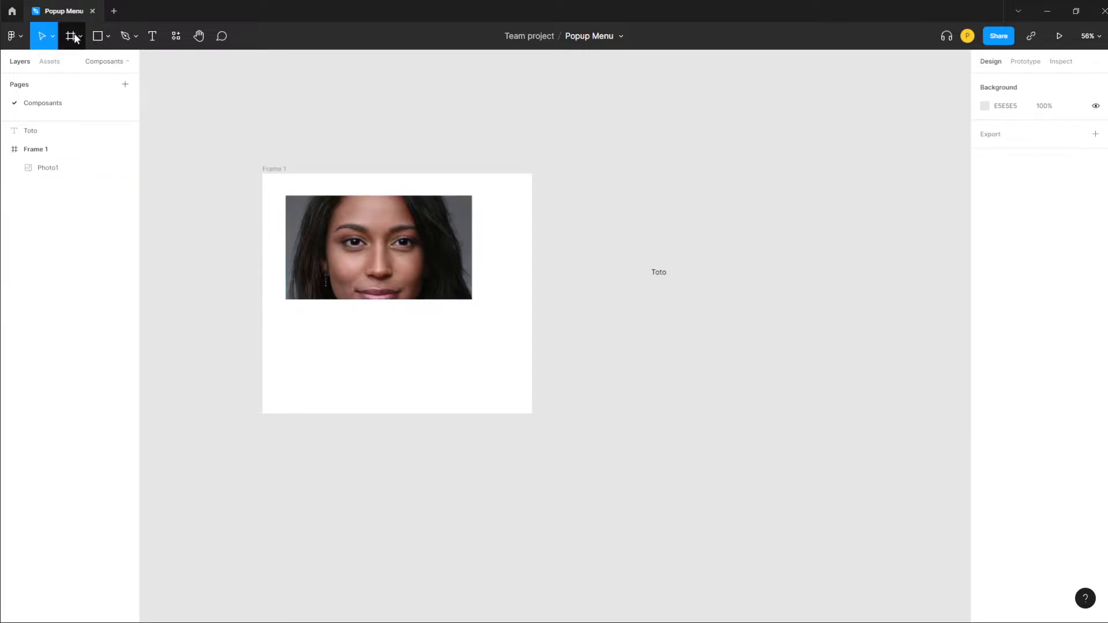
# Draw a rectangle about 624 × 332 beside the frame, and delete it together with the "Toto" text.
pyautogui.click(96, 35)
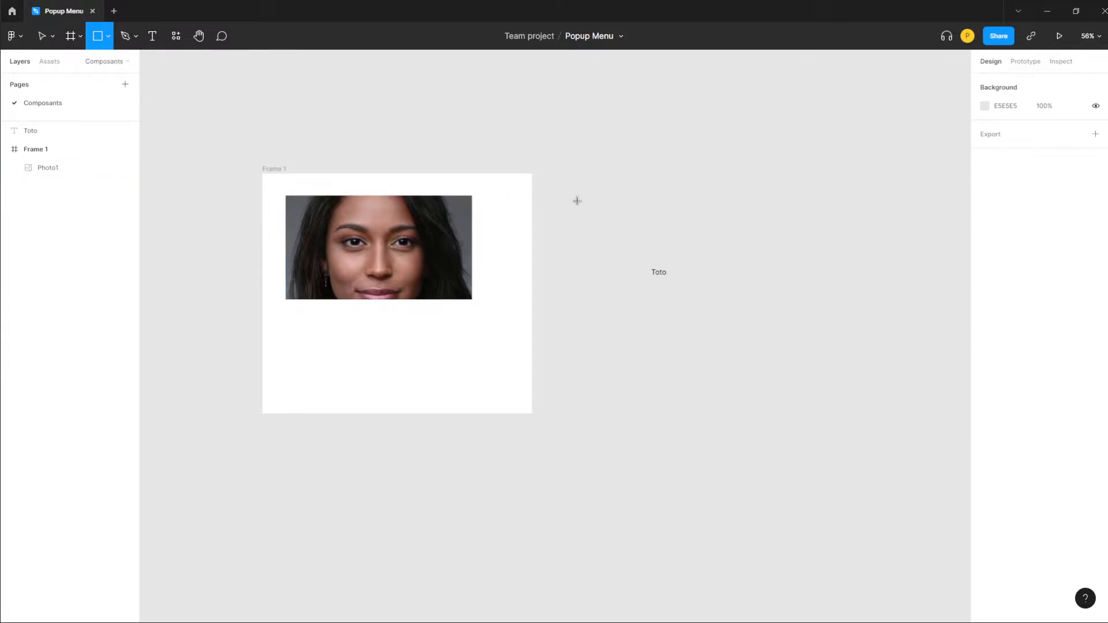
pyautogui.moveTo(664, 159); pyautogui.dragTo(868, 264)
pyautogui.click(706, 122)
pyautogui.click(725, 190)
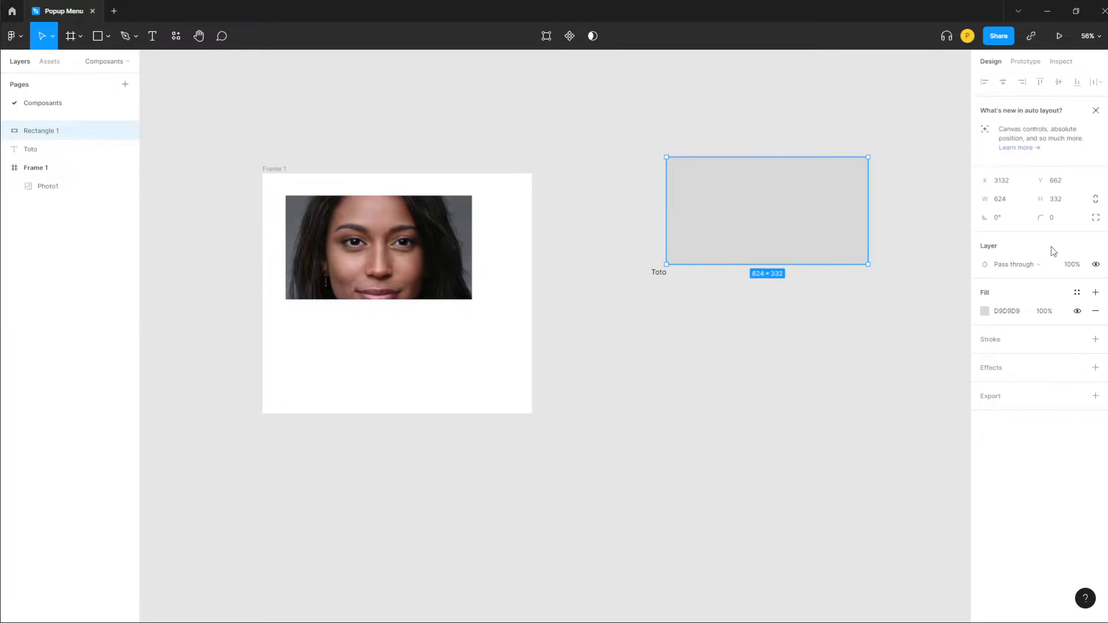
pyautogui.moveTo(637, 118); pyautogui.dragTo(935, 376)
pyautogui.press('Delete')
# Apply auto layout to the frame containing the photo, undoing and reapplying it several times.
pyautogui.click(282, 174)
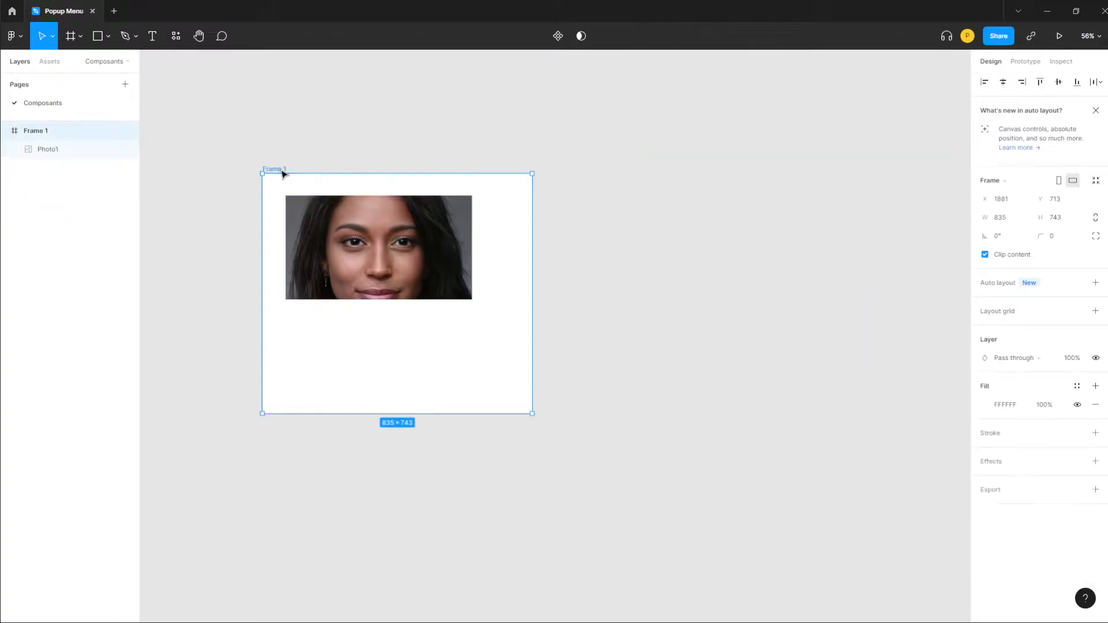
pyautogui.click(1095, 282)
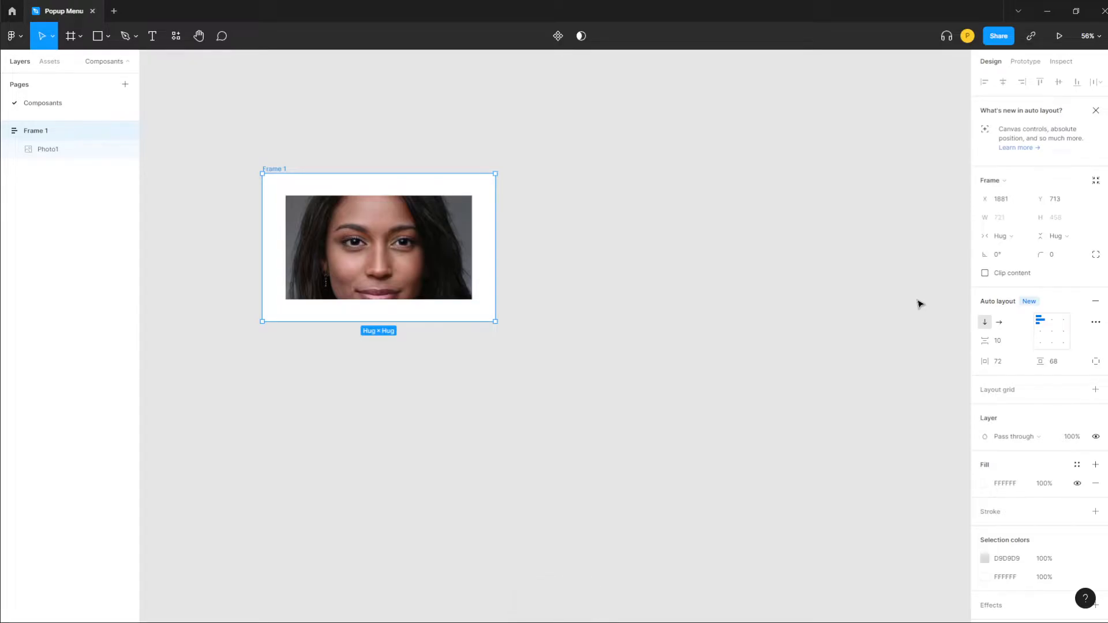
pyautogui.hotkey('ctrl', 'z')
pyautogui.hotkey('shift', 'a')
pyautogui.hotkey('ctrl', 'z')
pyautogui.hotkey('shift', 'a')
pyautogui.hotkey('ctrl', 'z')
pyautogui.hotkey('shift', 'a')
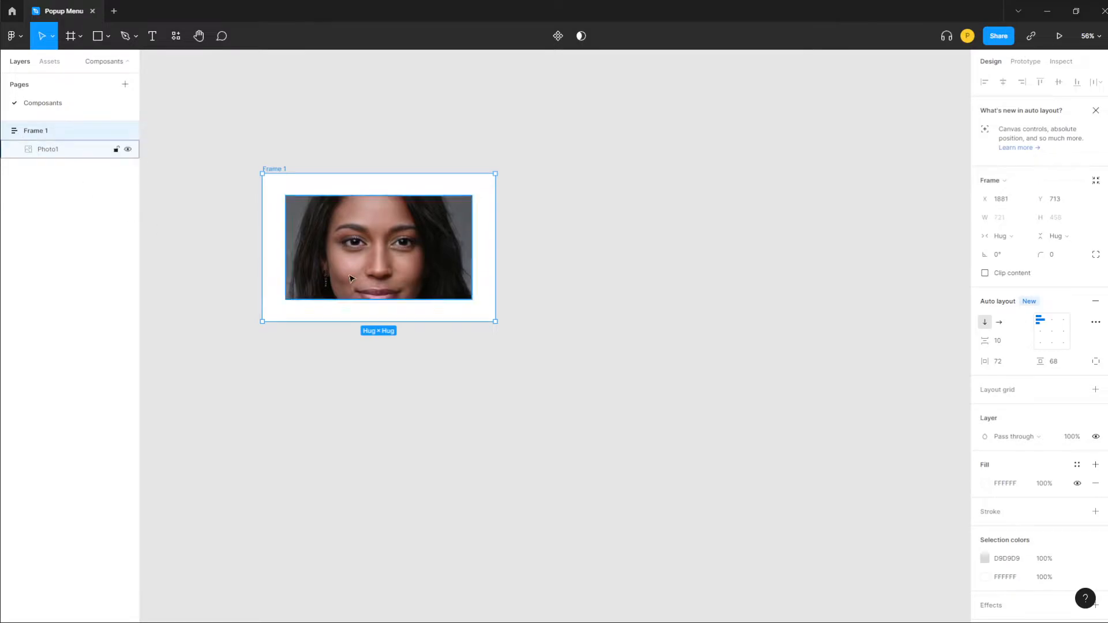
# Move the auto layout frame further right on the canvas and increase its top padding to 91.
pyautogui.click(565, 317)
pyautogui.moveTo(279, 174); pyautogui.dragTo(359, 163)
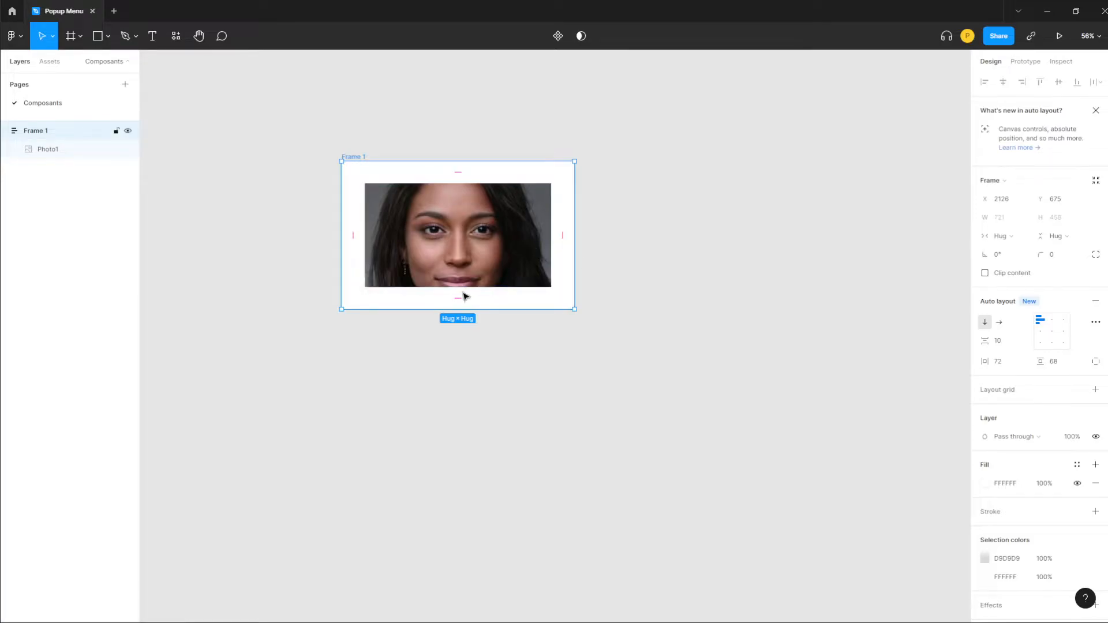
pyautogui.moveTo(461, 173)
pyautogui.mouseDown()
pyautogui.moveTo(455, 216)
pyautogui.moveTo(460, 181)
pyautogui.mouseUp()
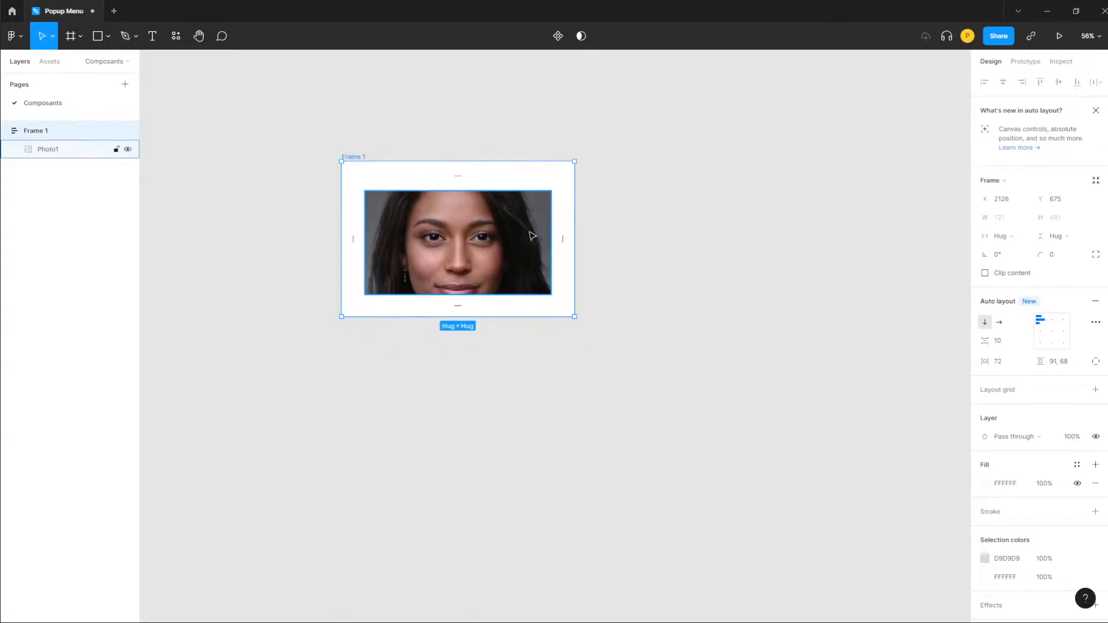
# Reduce the frame's left, right, top and bottom padding to 0 directly on the canvas.
pyautogui.moveTo(559, 238); pyautogui.dragTo(594, 238)
pyautogui.moveTo(355, 240); pyautogui.dragTo(323, 237)
pyautogui.moveTo(555, 239); pyautogui.dragTo(490, 248)
pyautogui.moveTo(430, 177)
pyautogui.mouseDown()
pyautogui.moveTo(430, 208)
pyautogui.moveTo(444, 160)
pyautogui.mouseUp()
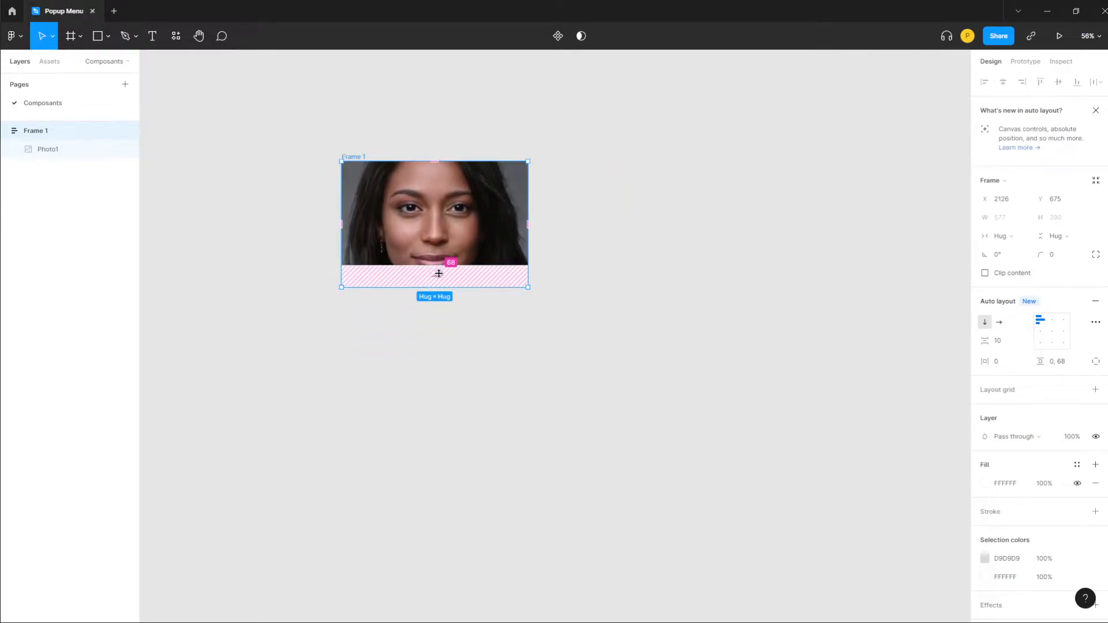
pyautogui.moveTo(438, 278); pyautogui.dragTo(448, 213)
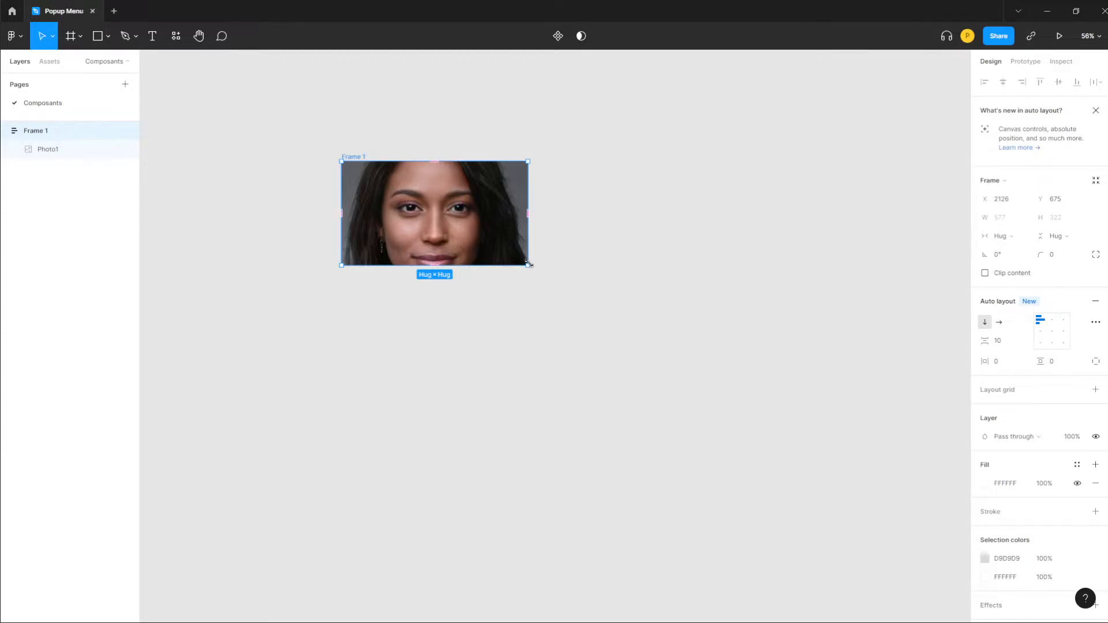
# Enlarge the auto layout frame around the photo to about 640 × 492.
pyautogui.moveTo(537, 280); pyautogui.dragTo(548, 321)
pyautogui.click(491, 216)
pyautogui.click(490, 297)
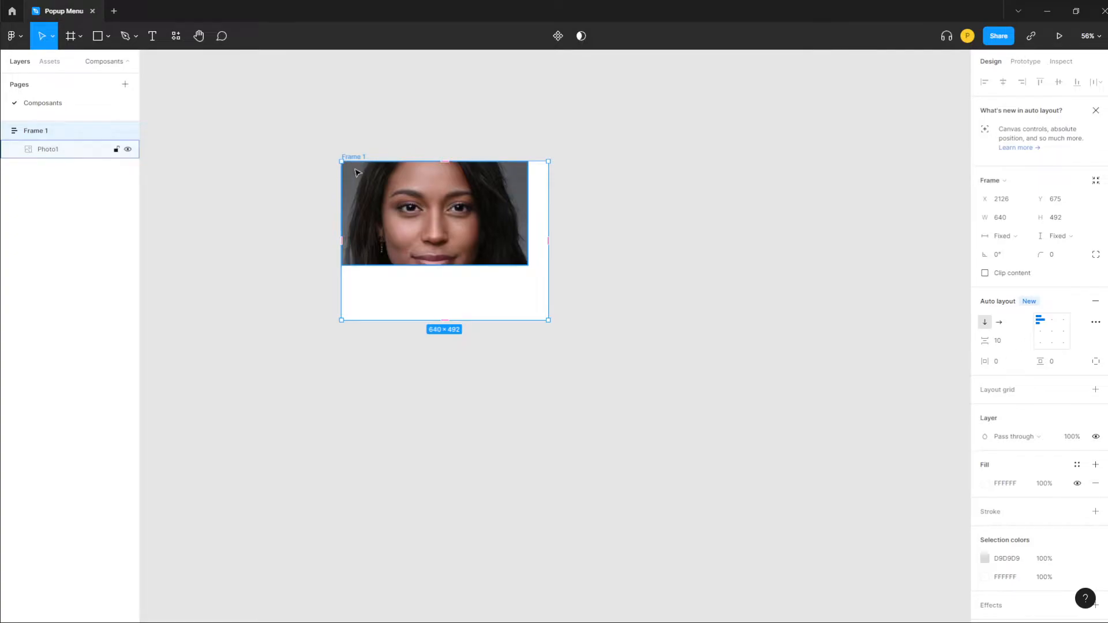
# Try the frame's auto layout alignment positions from top centre through bottom right, and finish with the photo centred.
pyautogui.click(1053, 324)
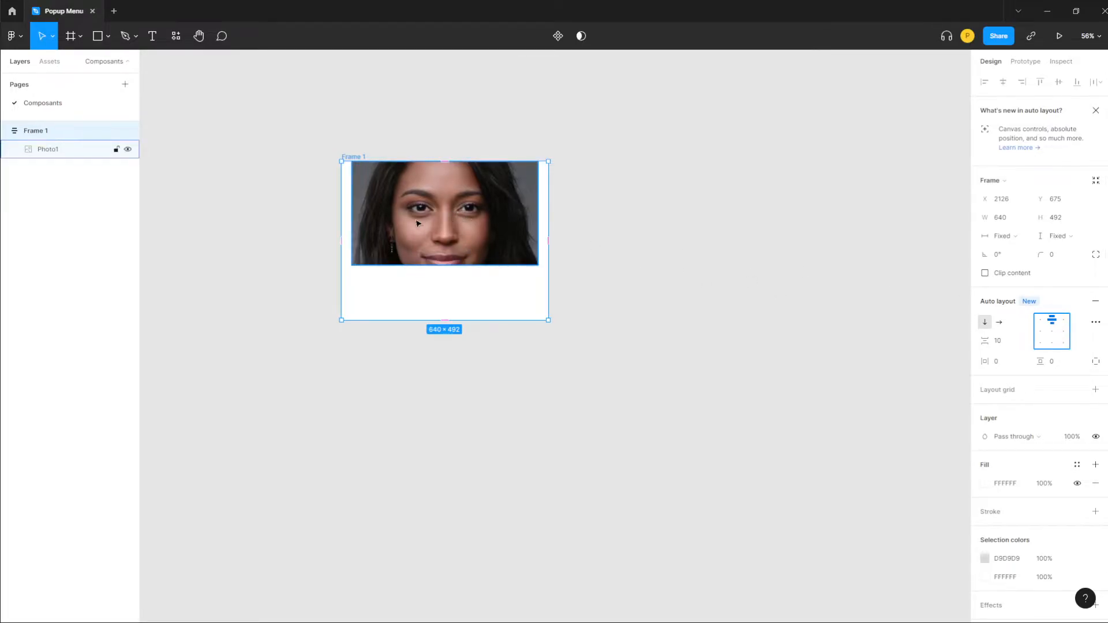
pyautogui.click(1064, 319)
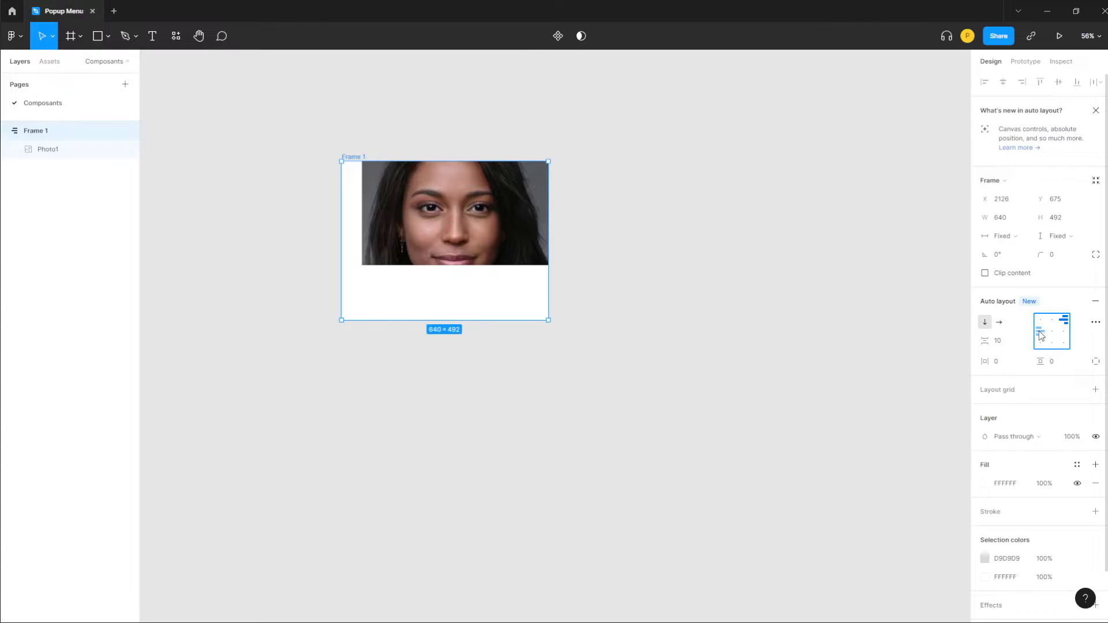
pyautogui.click(1040, 331)
pyautogui.click(1053, 335)
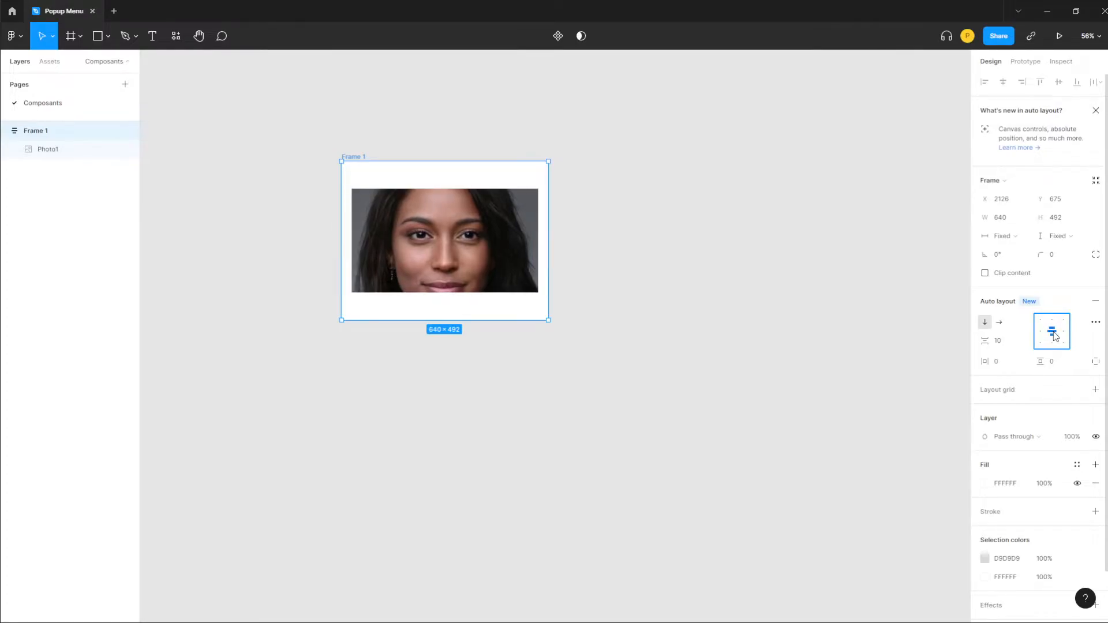
pyautogui.click(1065, 333)
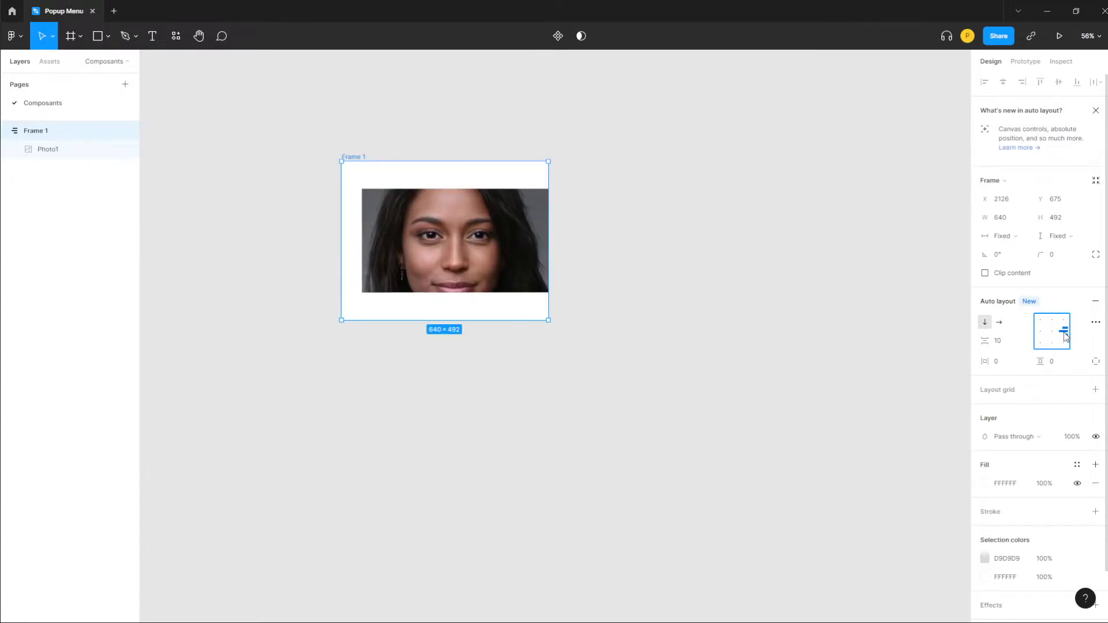
pyautogui.click(1039, 344)
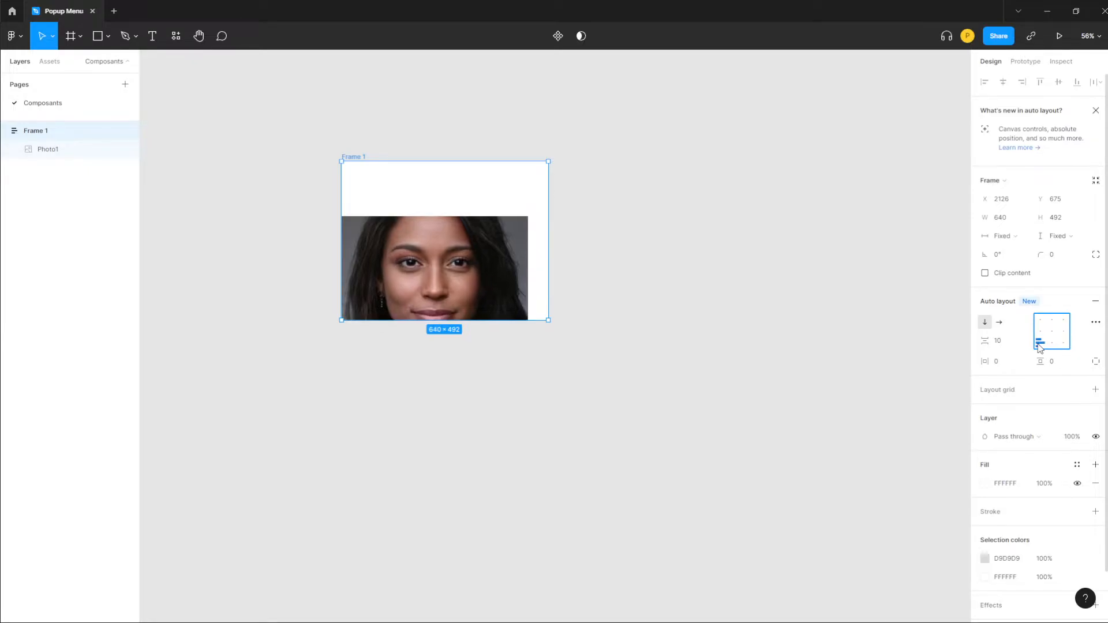
pyautogui.click(1052, 345)
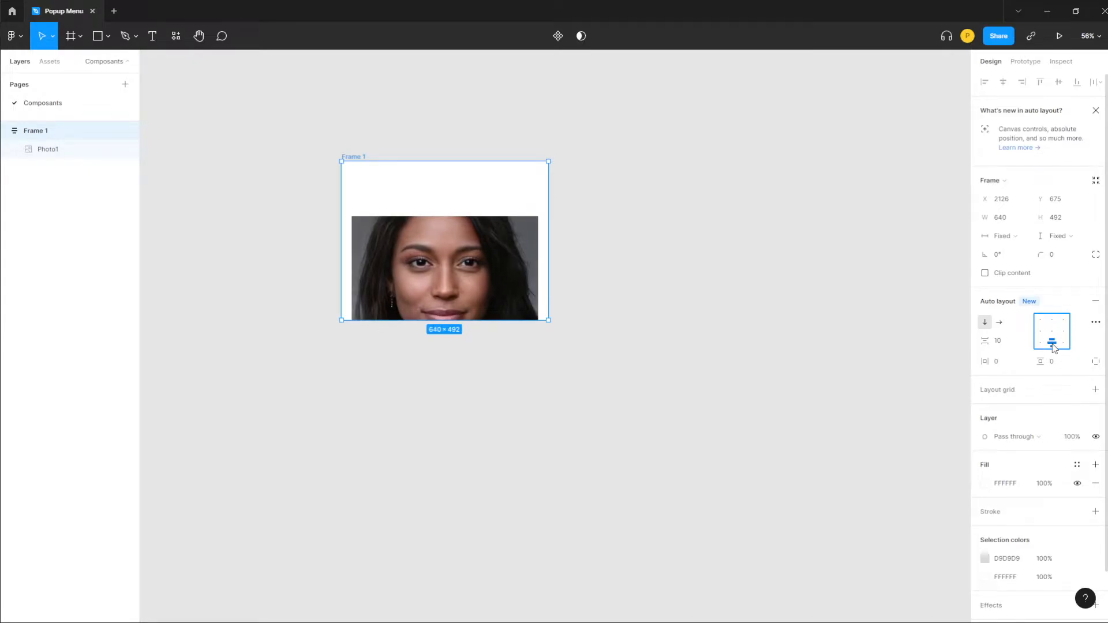
pyautogui.click(1064, 344)
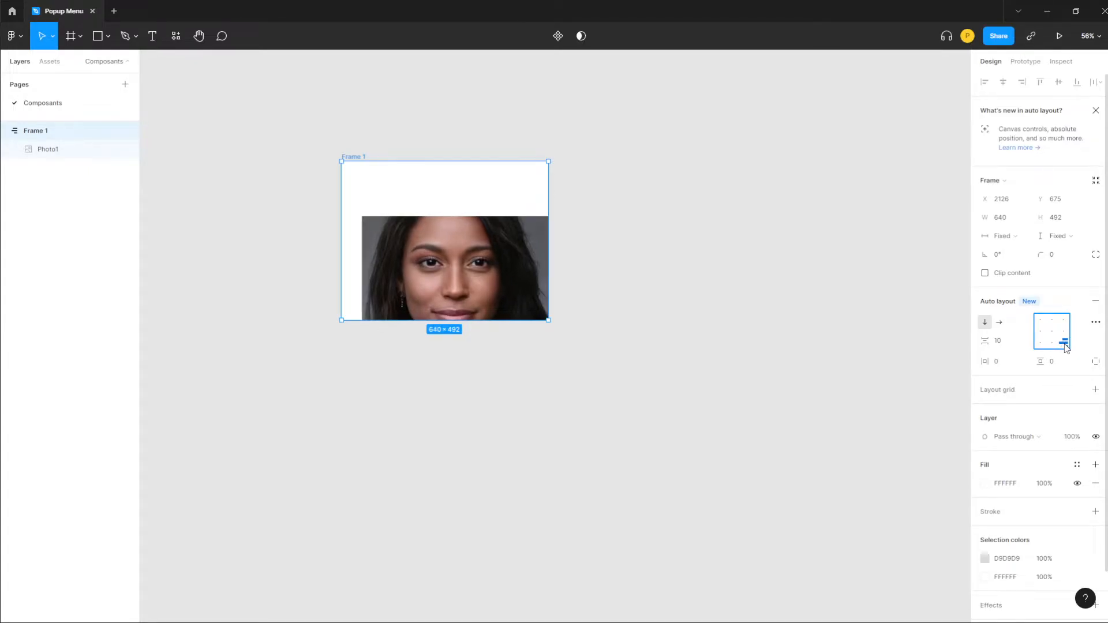
pyautogui.click(1052, 333)
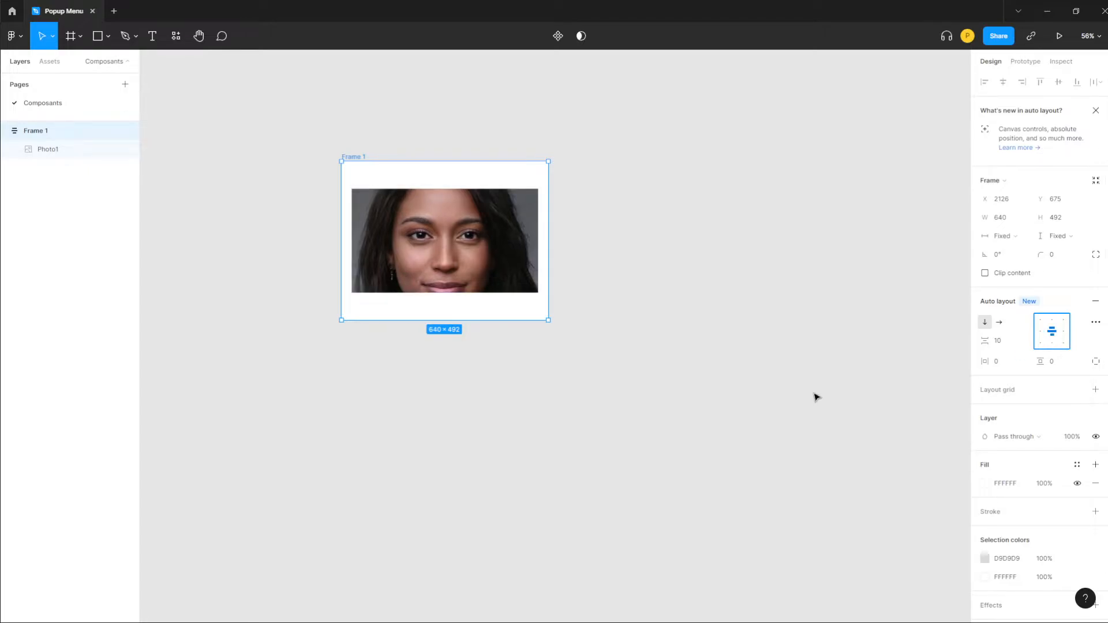
# Resize the frame to about 959 × 725 while testing the top-left, top-centre and top-right alignments, and finish with the photo centred.
pyautogui.moveTo(549, 322); pyautogui.dragTo(660, 495)
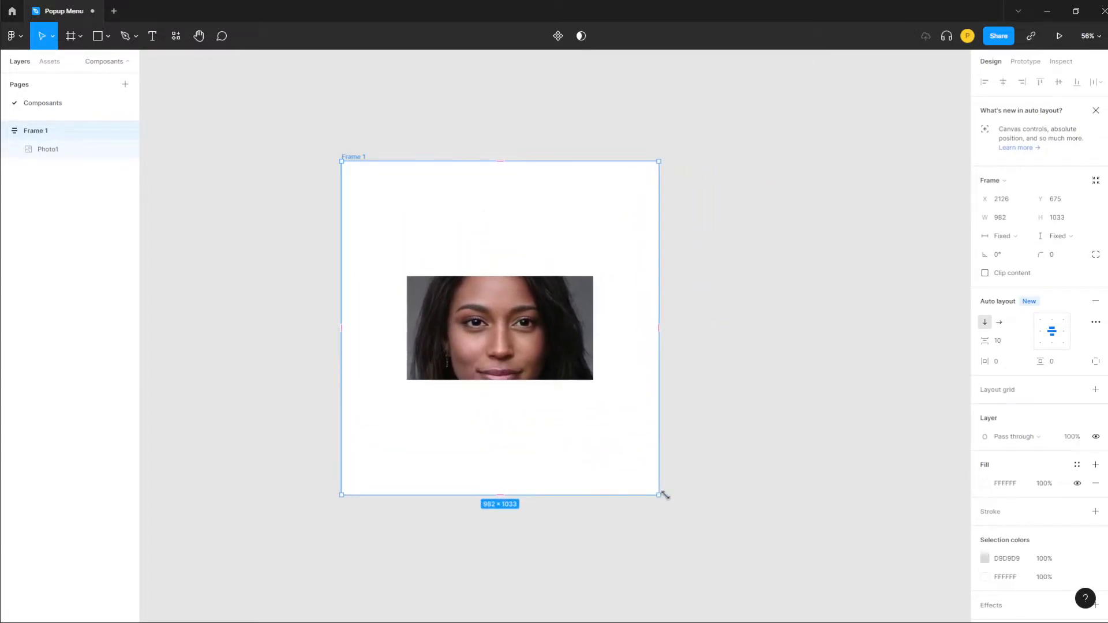
pyautogui.click(1040, 319)
pyautogui.moveTo(659, 494); pyautogui.dragTo(691, 387)
pyautogui.click(1052, 320)
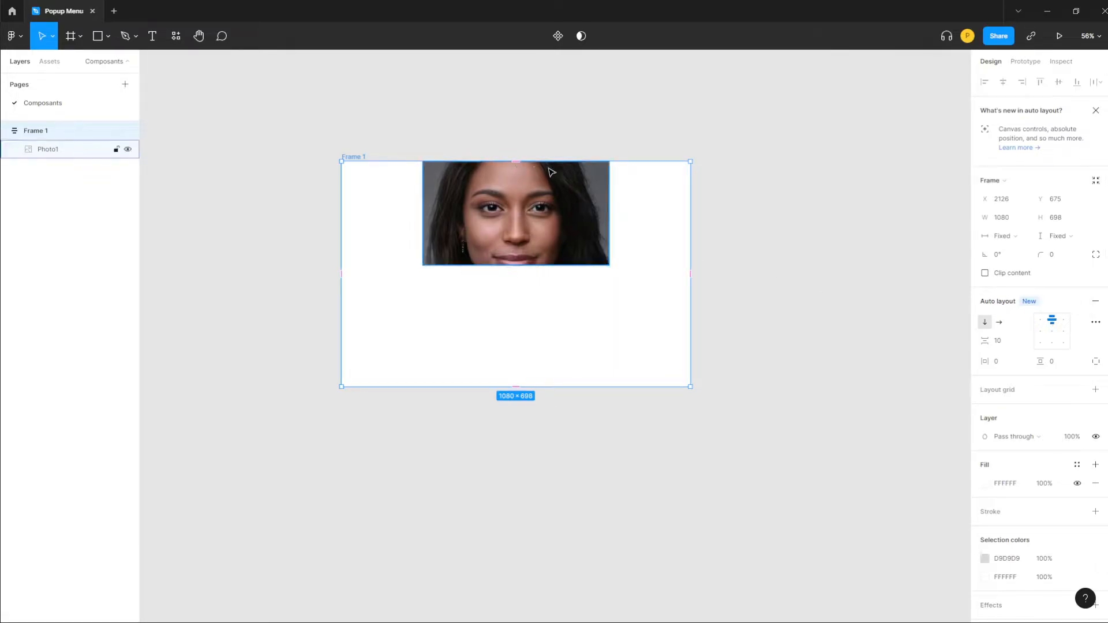
pyautogui.click(1062, 321)
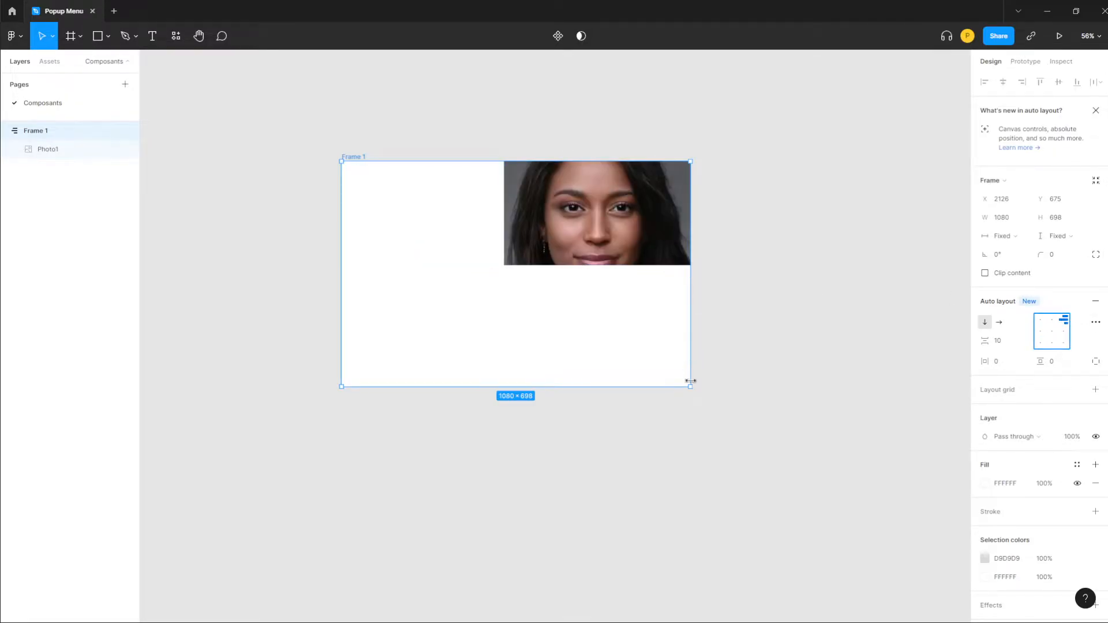
pyautogui.moveTo(692, 388); pyautogui.dragTo(652, 396)
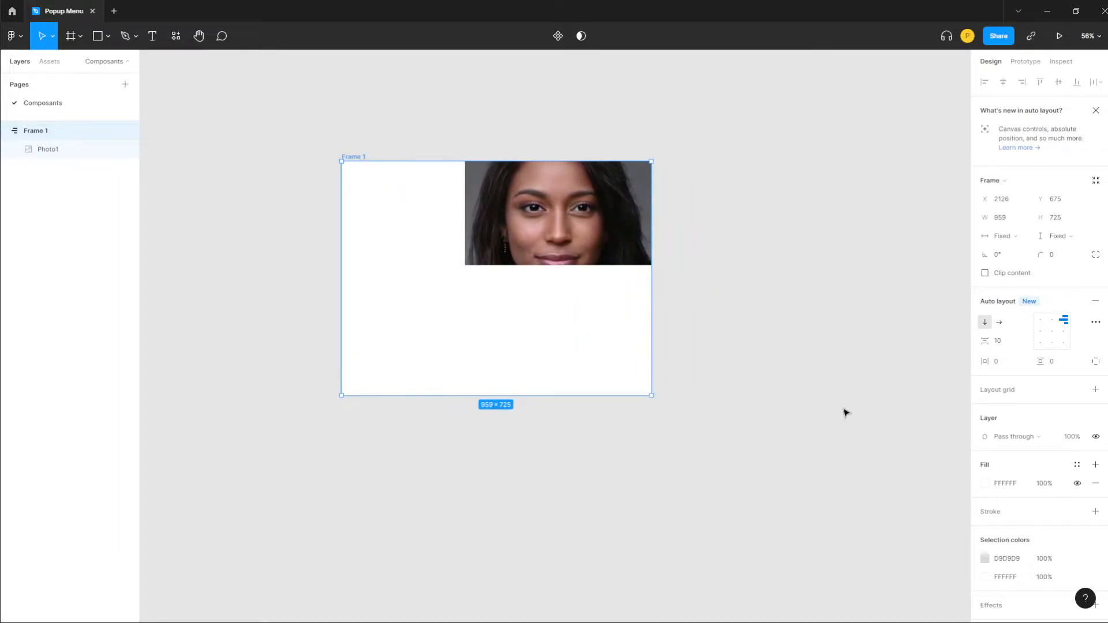
pyautogui.click(1052, 332)
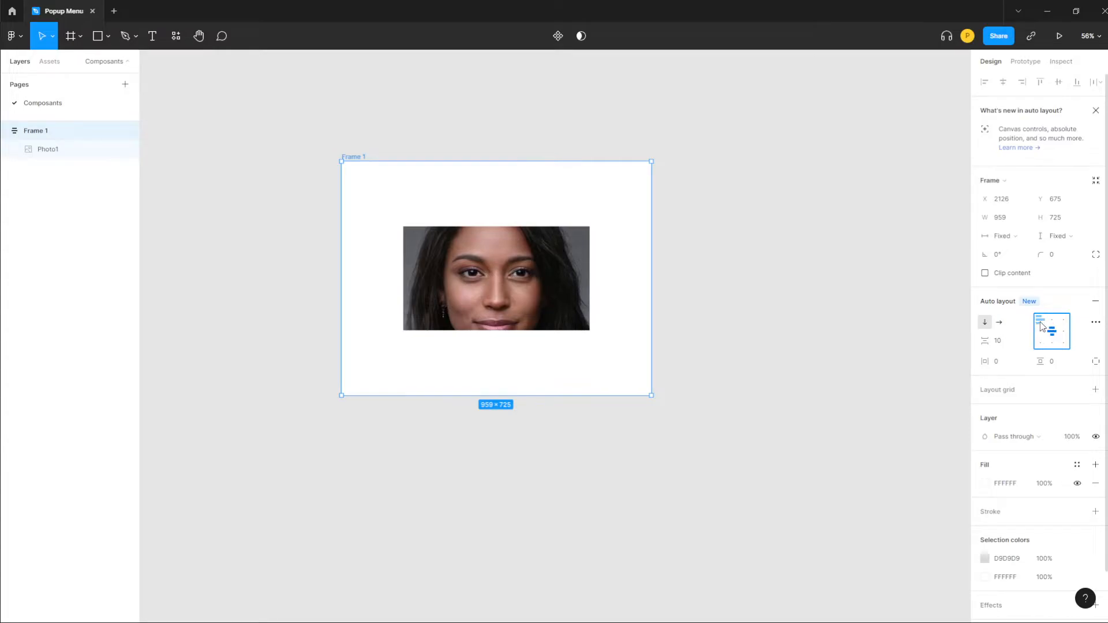
# Duplicate the photo three times inside the frame, keeping the auto layout direction vertical.
pyautogui.click(504, 297)
pyautogui.hotkey('ctrl', 'd')
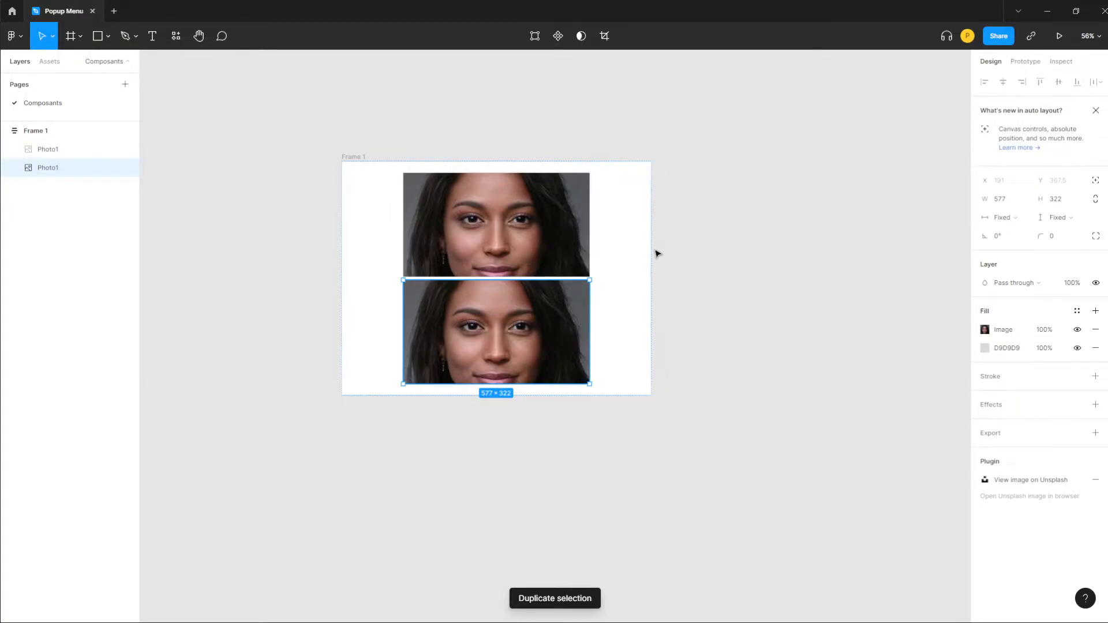
pyautogui.click(352, 158)
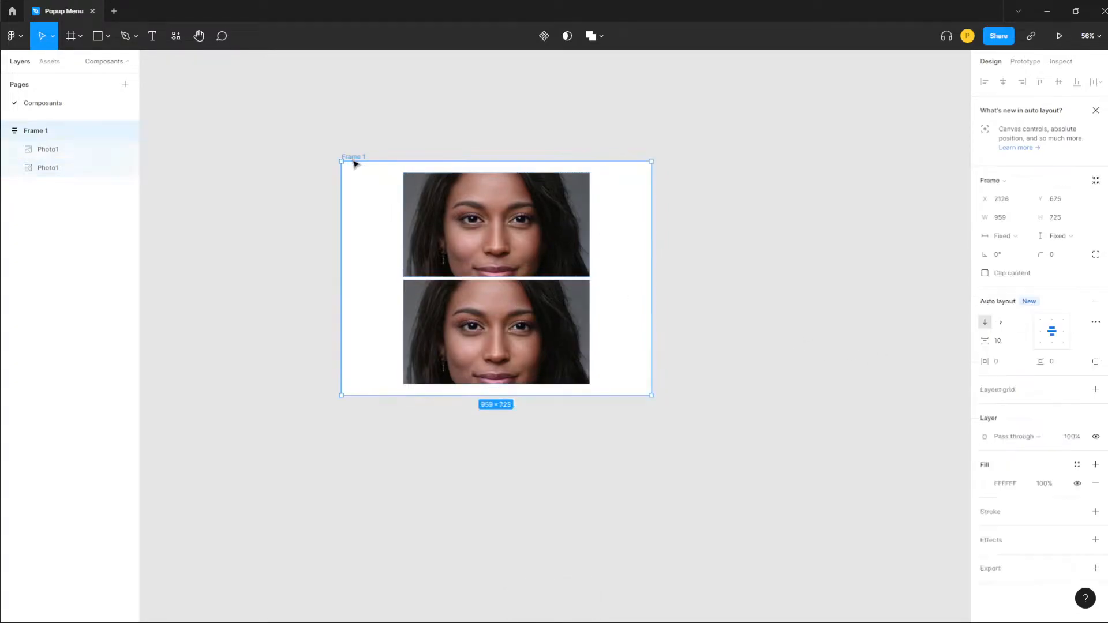
pyautogui.click(984, 324)
pyautogui.click(517, 313)
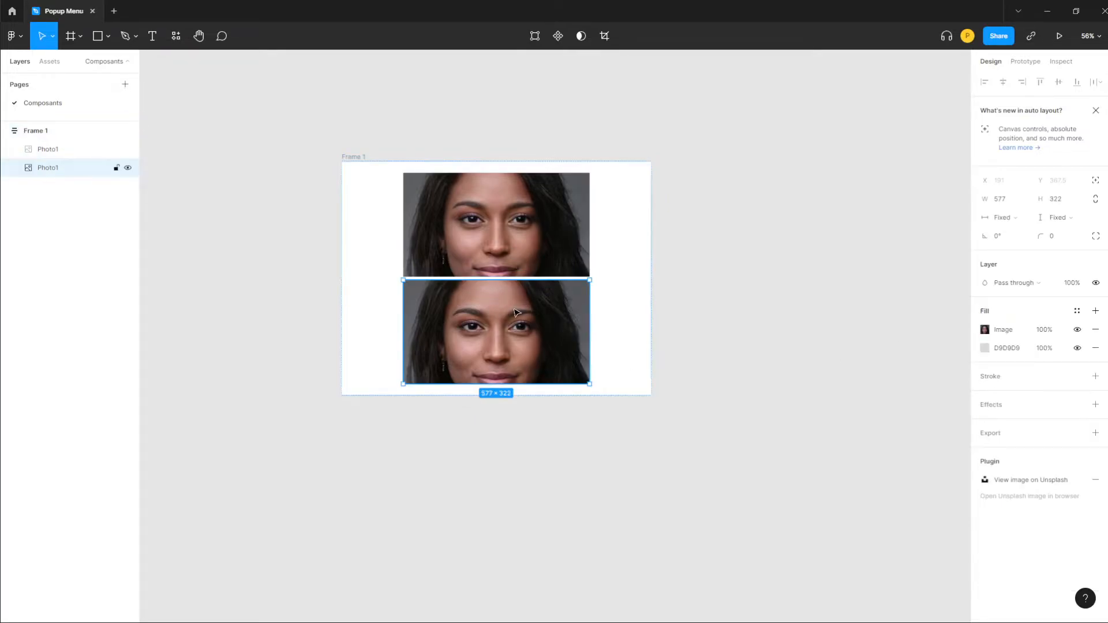
pyautogui.hotkey('ctrl', 'd')
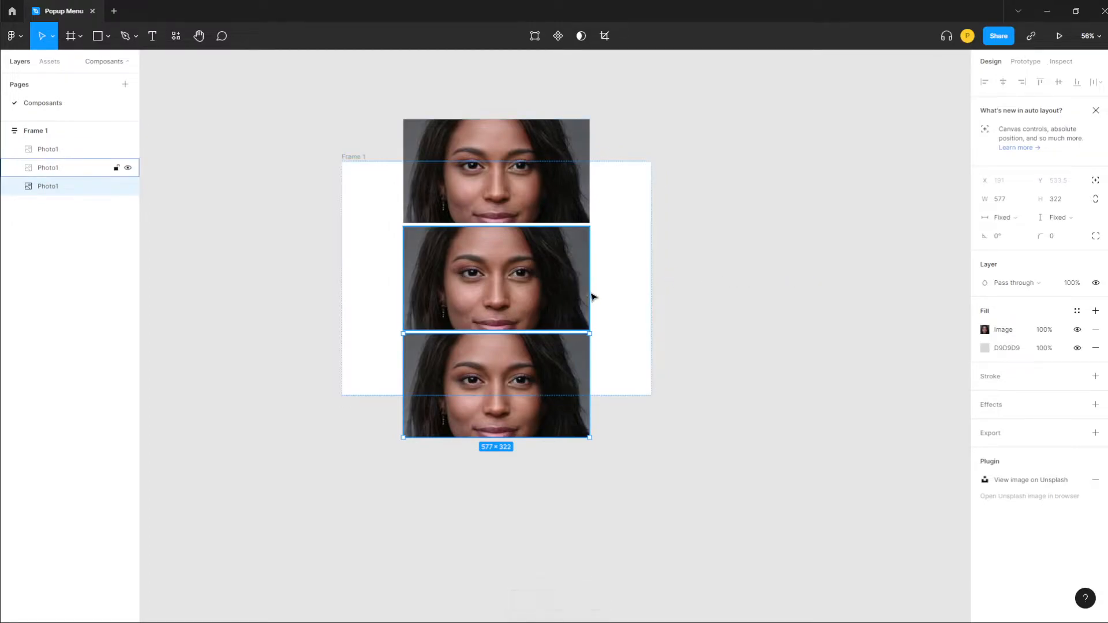
pyautogui.hotkey('ctrl', 'd')
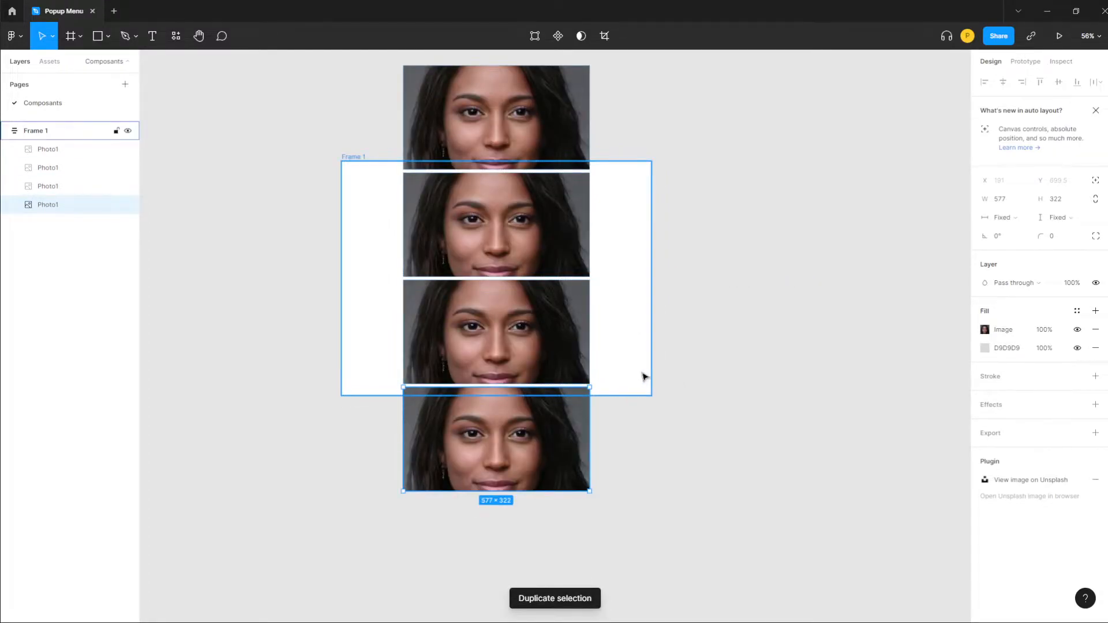
# Extend the frame's height to about 1366 to enclose the four stacked photos.
pyautogui.click(640, 382)
pyautogui.moveTo(622, 400); pyautogui.dragTo(621, 602)
pyautogui.moveTo(675, 403); pyautogui.dragTo(698, 330)
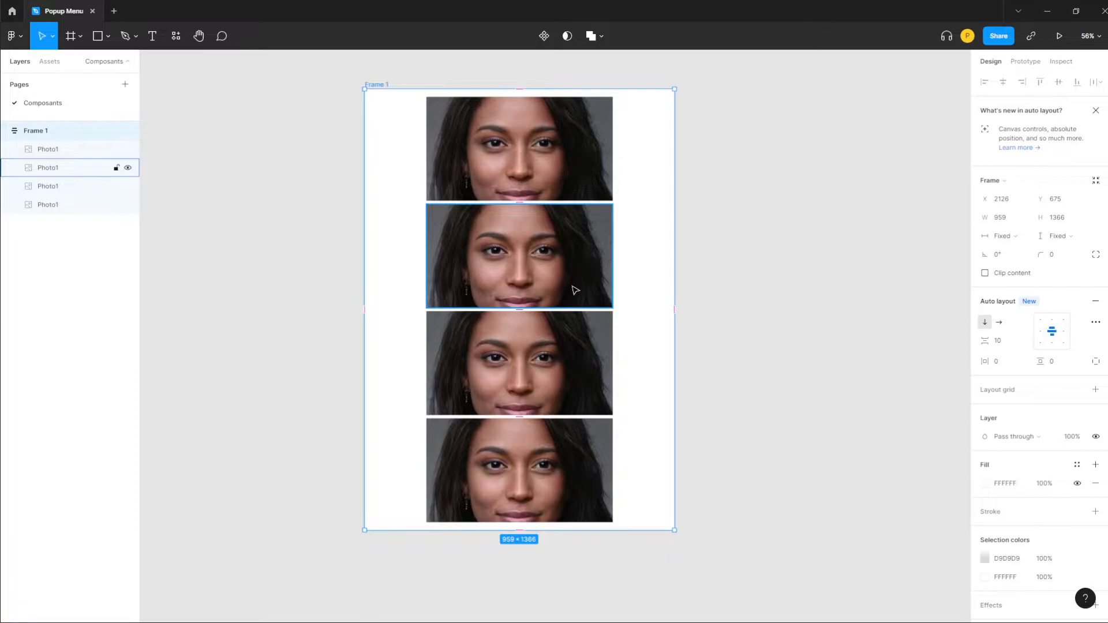
# Shrink the second, third and fourth photos in the stack proportionally to smaller sizes.
pyautogui.click(588, 294)
pyautogui.moveTo(613, 310); pyautogui.dragTo(548, 272)
pyautogui.click(581, 362)
pyautogui.moveTo(608, 395); pyautogui.dragTo(595, 386)
pyautogui.click(611, 491)
pyautogui.moveTo(609, 492); pyautogui.dragTo(580, 474)
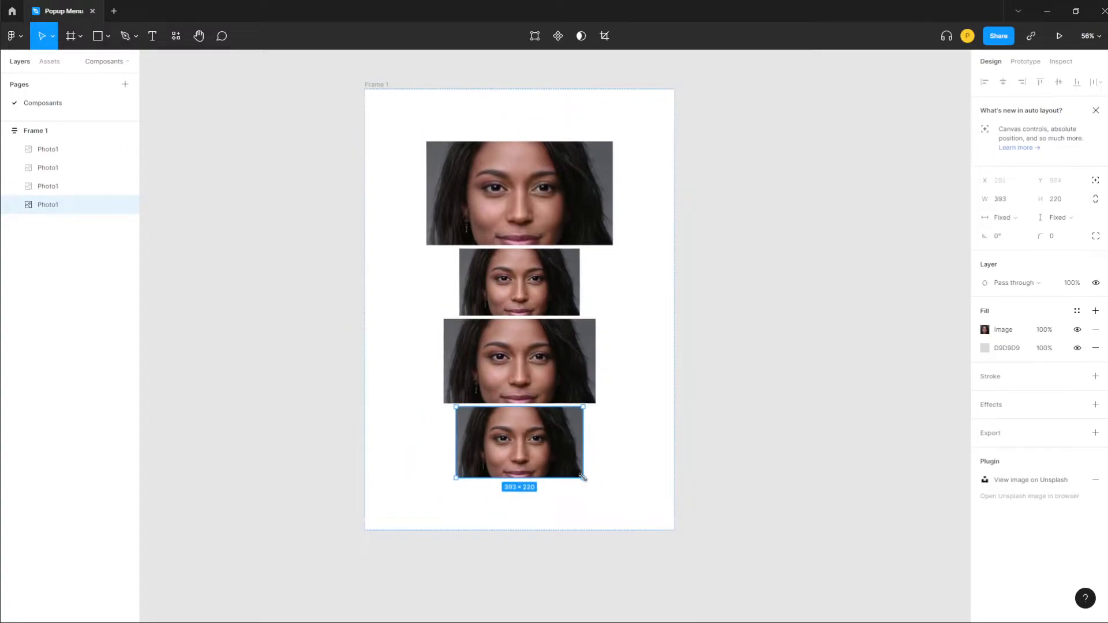
pyautogui.click(787, 430)
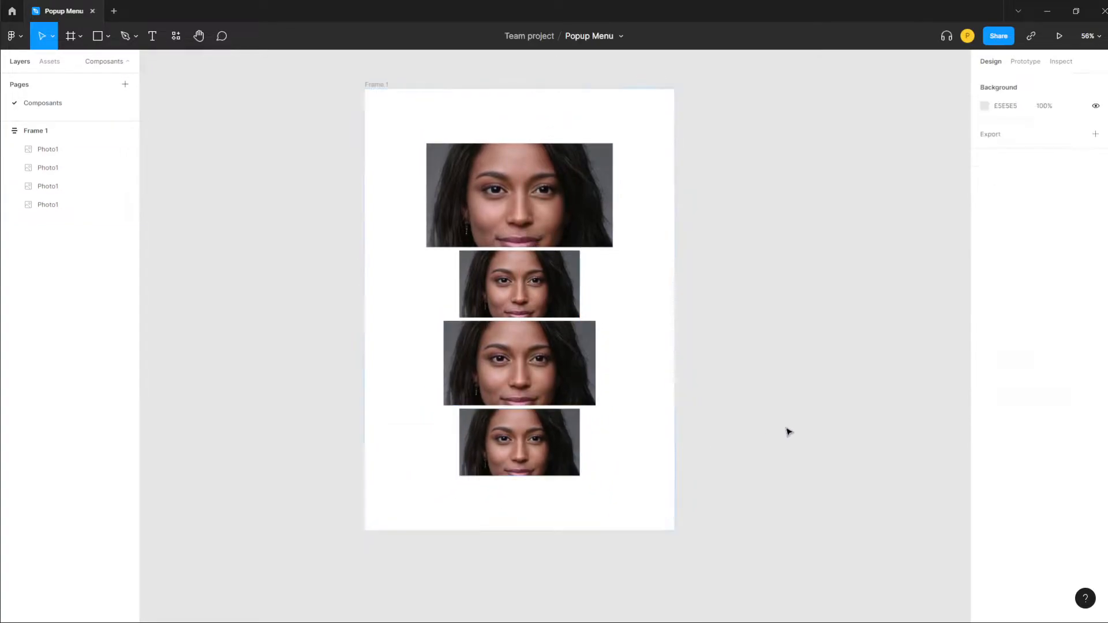
# Switch the frame's auto layout to horizontal and resize it to about 2157 × 1015 around the row of photos.
pyautogui.click(381, 87)
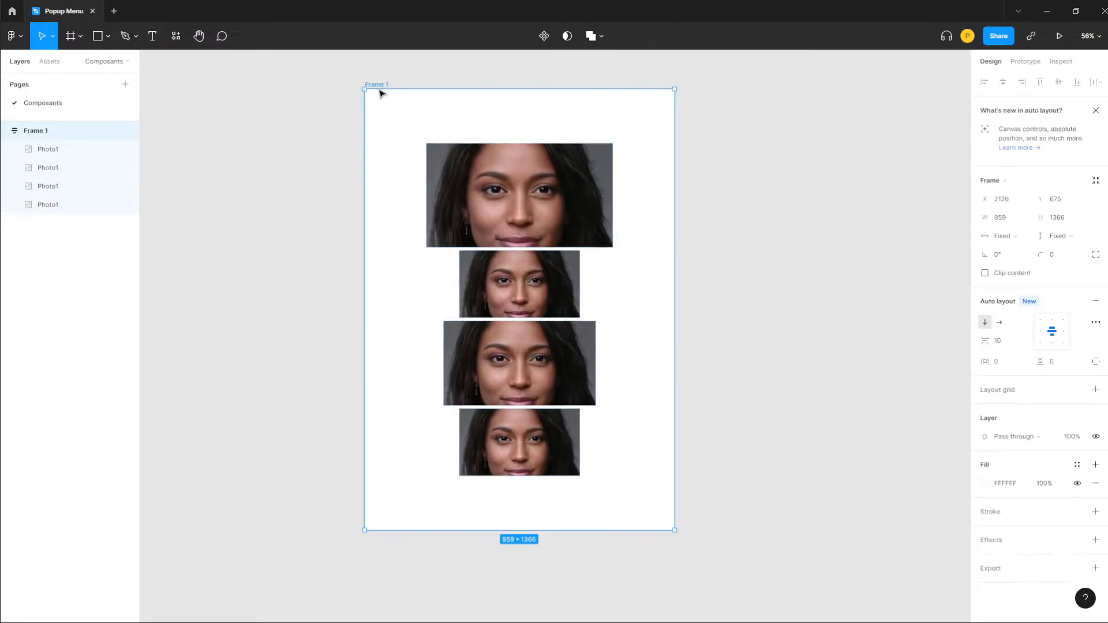
pyautogui.click(998, 323)
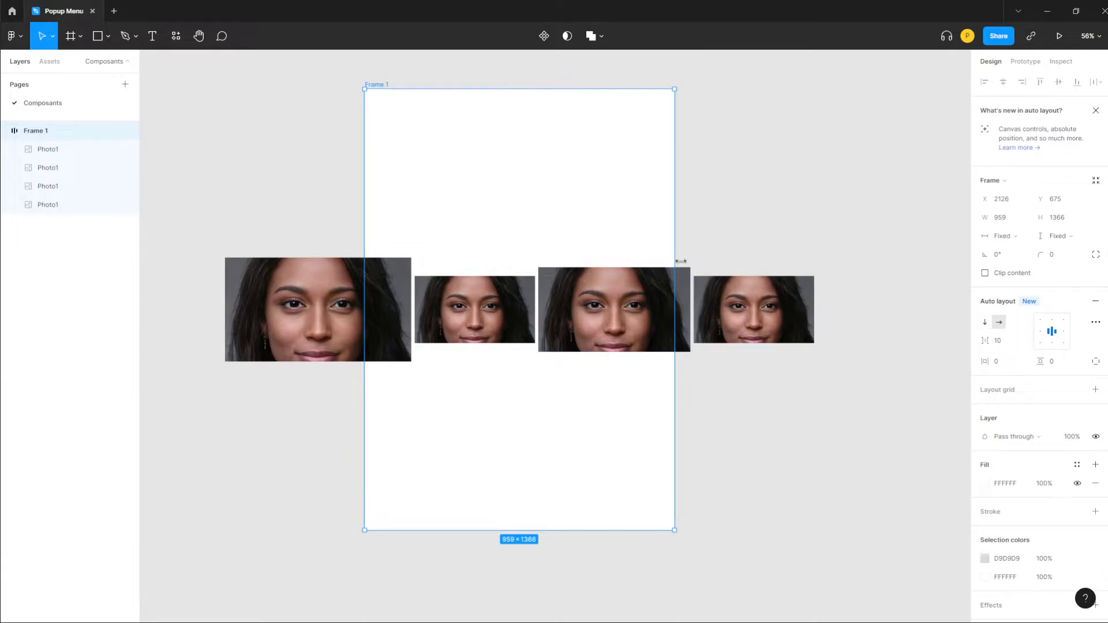
pyautogui.moveTo(674, 244); pyautogui.dragTo(838, 245)
pyautogui.moveTo(544, 530); pyautogui.dragTo(537, 416)
pyautogui.moveTo(839, 265); pyautogui.dragTo(898, 304)
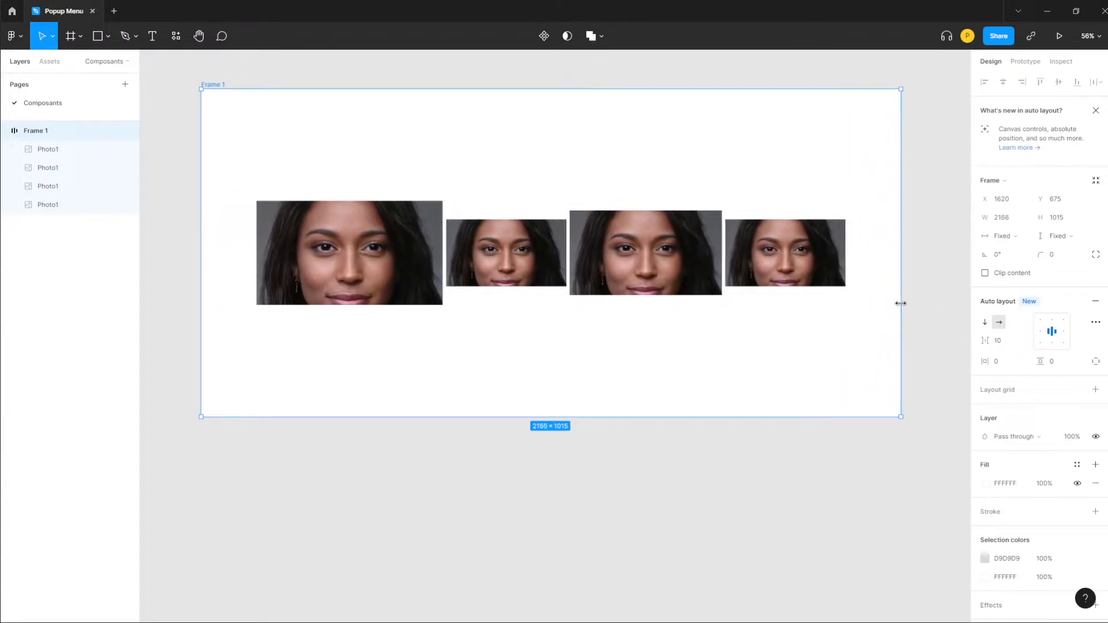
# Align the photos to the frame's top centre, narrow the frame to about 2111, and increase its top padding to 30.
pyautogui.click(1052, 322)
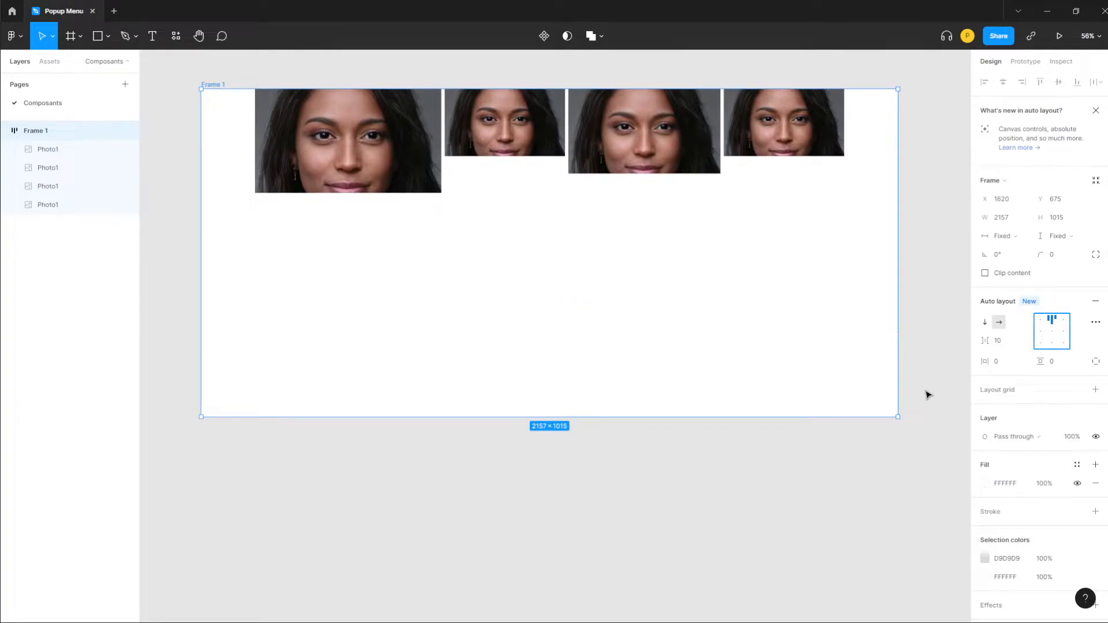
pyautogui.moveTo(897, 341)
pyautogui.mouseDown()
pyautogui.moveTo(858, 341)
pyautogui.moveTo(883, 342)
pyautogui.mouseUp()
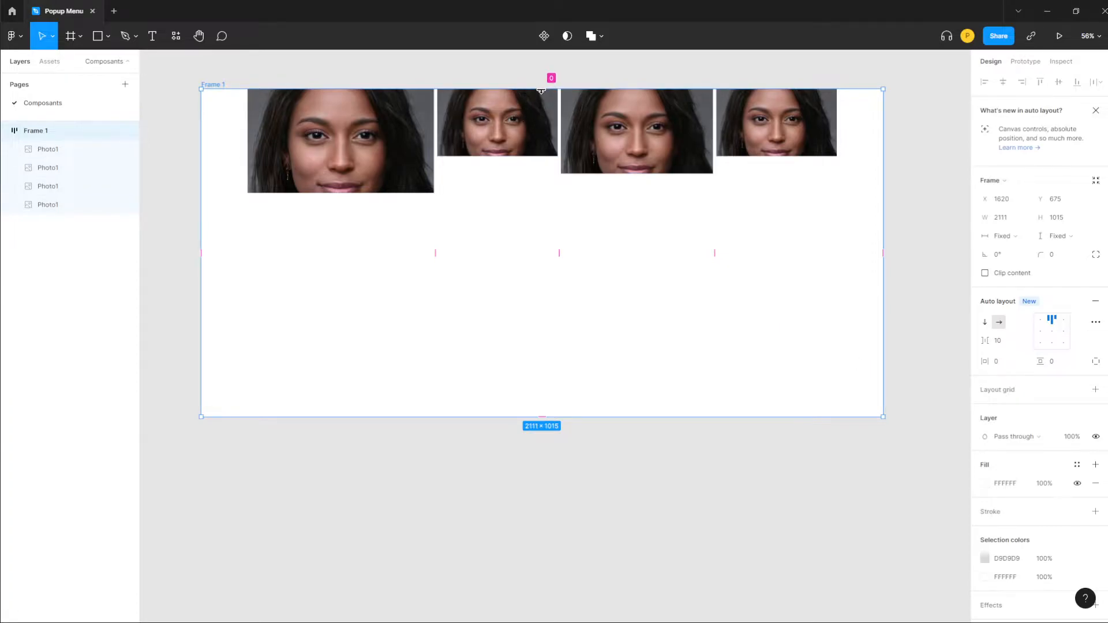
pyautogui.moveTo(540, 90); pyautogui.dragTo(542, 100)
pyautogui.click(907, 281)
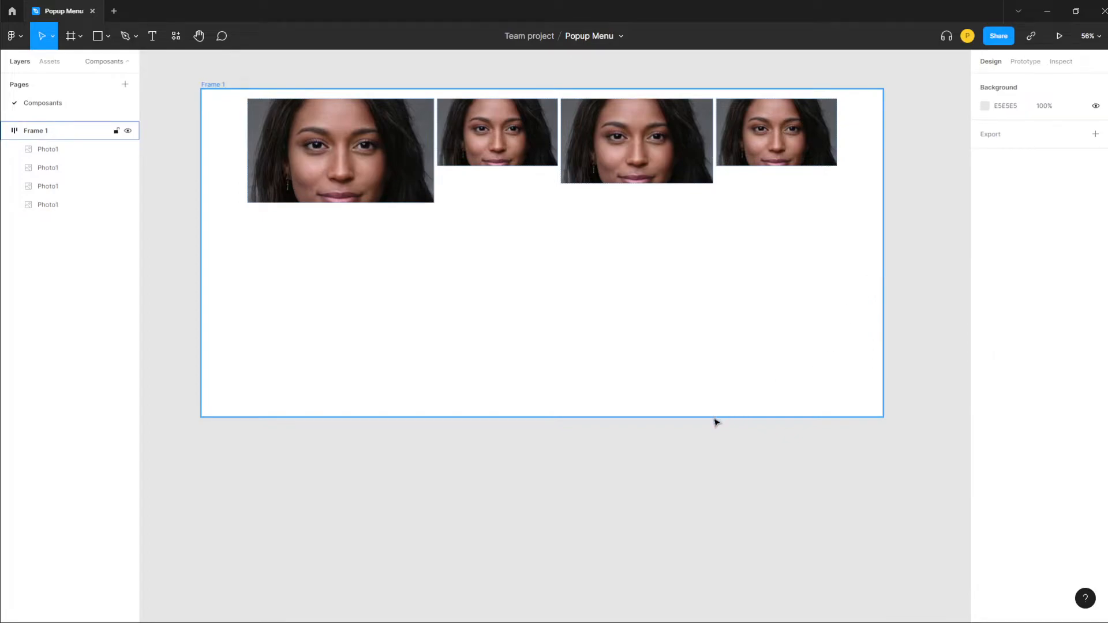
# Resize the frame to about 2224 × 931, increasing its top padding further on the canvas.
pyautogui.click(878, 265)
pyautogui.moveTo(881, 267); pyautogui.dragTo(919, 268)
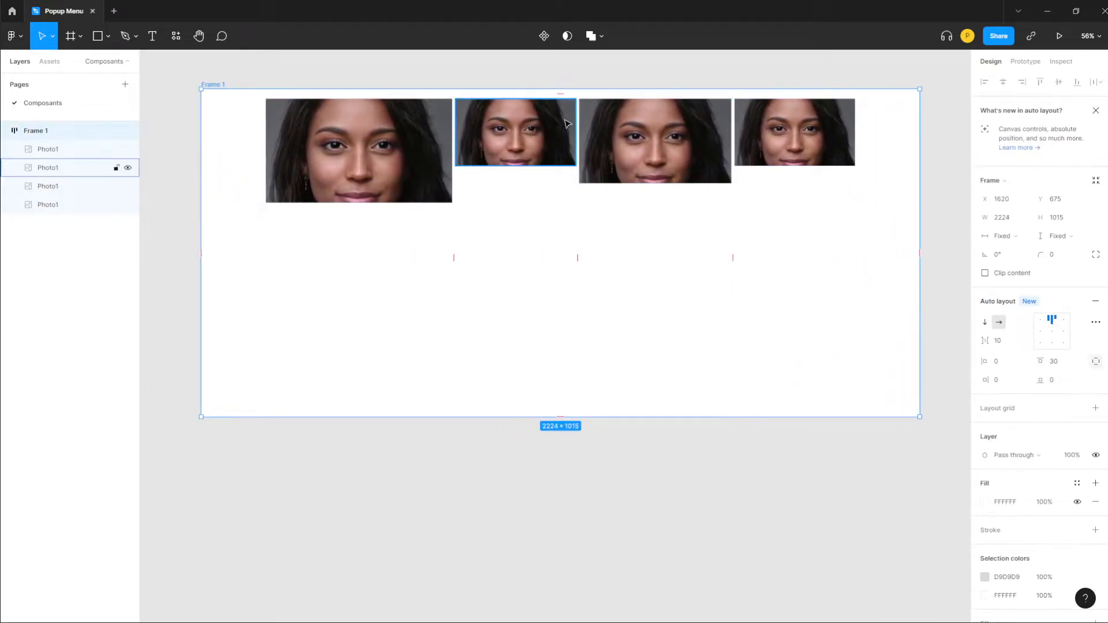
pyautogui.moveTo(562, 94); pyautogui.dragTo(562, 123)
pyautogui.moveTo(668, 420); pyautogui.dragTo(619, 390)
# Centre the row of photos in the frame and reduce the top padding to 0.
pyautogui.click(1051, 331)
pyautogui.moveTo(556, 106); pyautogui.dragTo(558, 68)
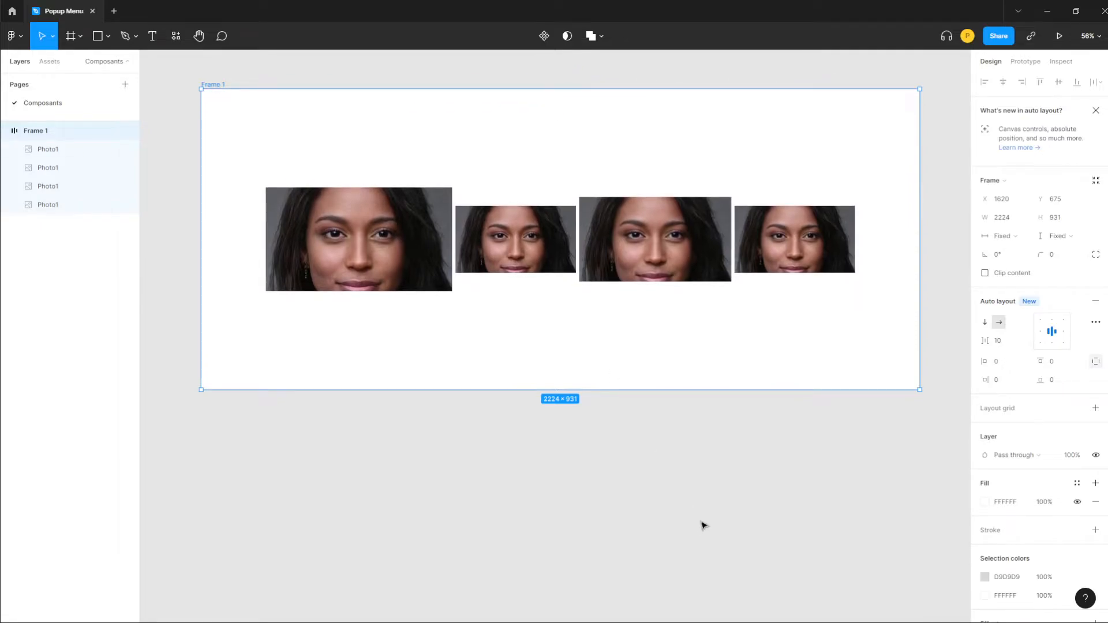
pyautogui.click(686, 476)
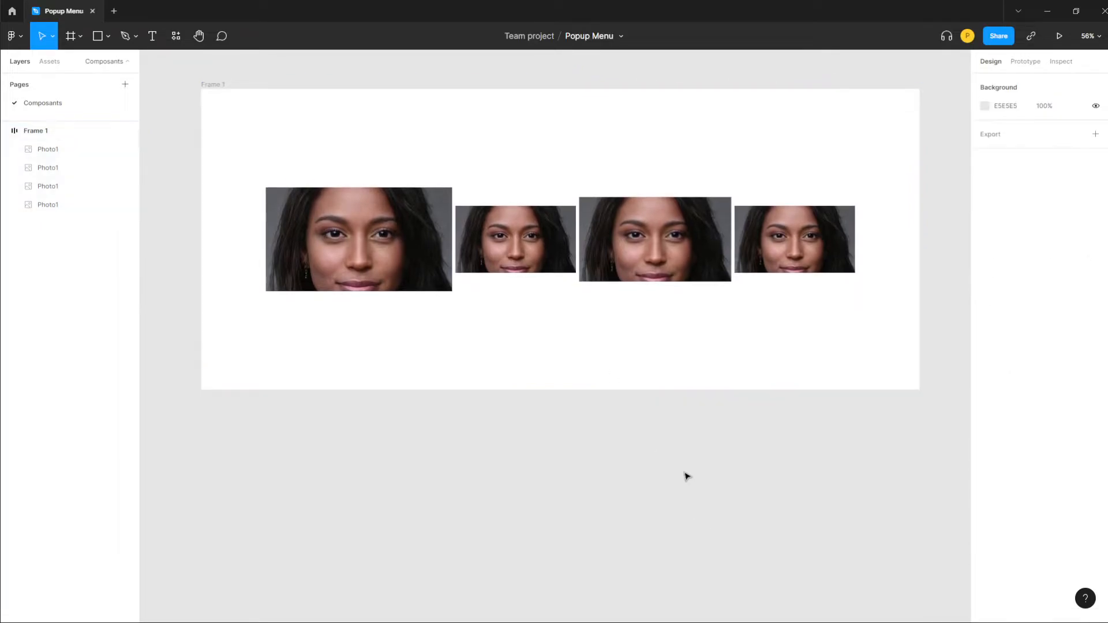
# Switch the frame's auto layout to vertical and return it to horizontal.
pyautogui.click(214, 84)
pyautogui.click(985, 322)
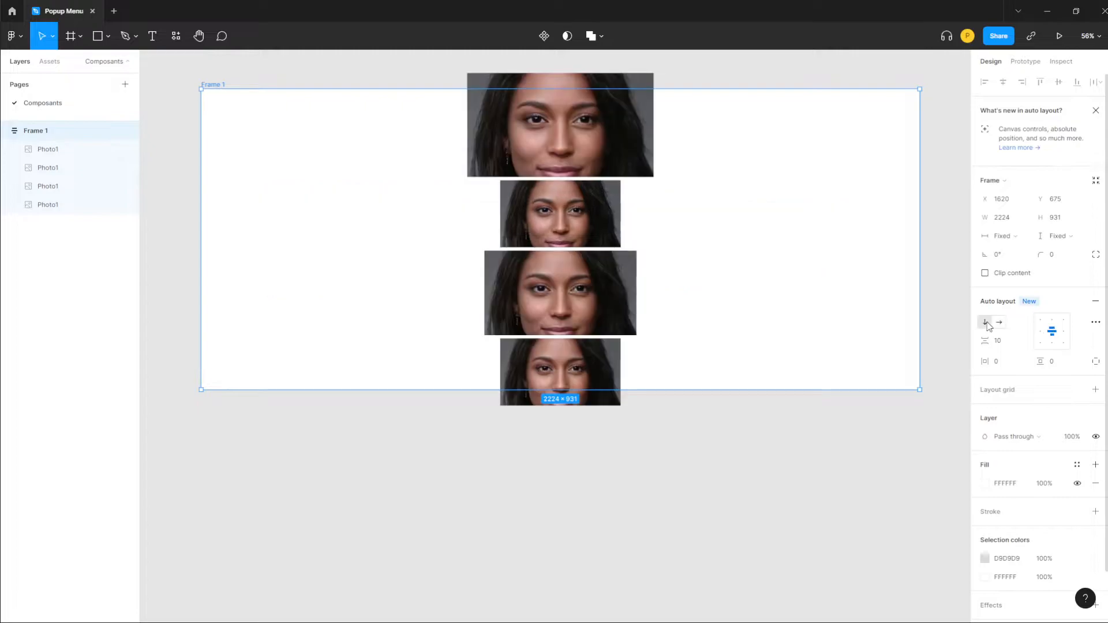
pyautogui.click(1001, 323)
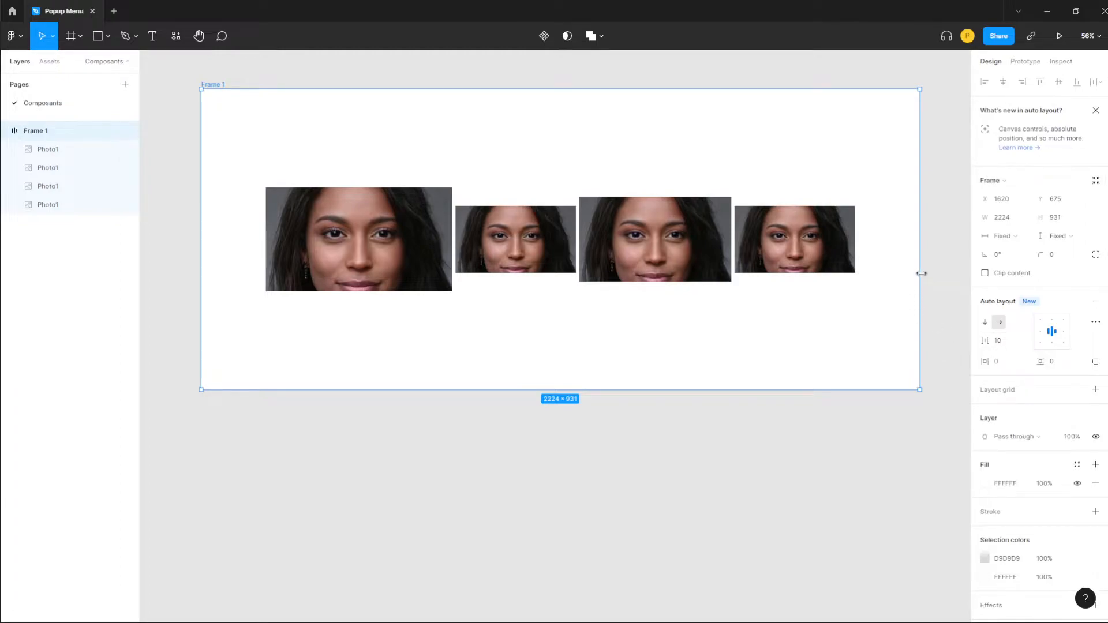
# Widen the frame to about 2320 and increase the spacing between its photos to 40.
pyautogui.moveTo(921, 273); pyautogui.dragTo(949, 278)
pyautogui.moveTo(984, 339); pyautogui.dragTo(1023, 329)
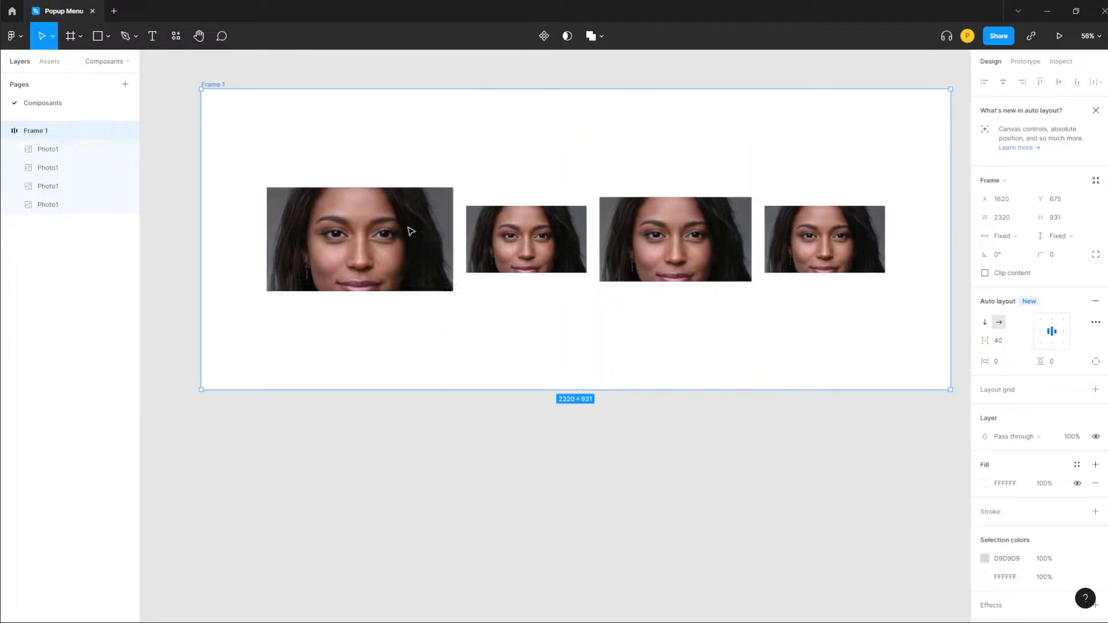
# Shrink the first photo in the row proportionally to about 191 × 107.
pyautogui.click(444, 290)
pyautogui.moveTo(444, 290); pyautogui.dragTo(327, 221)
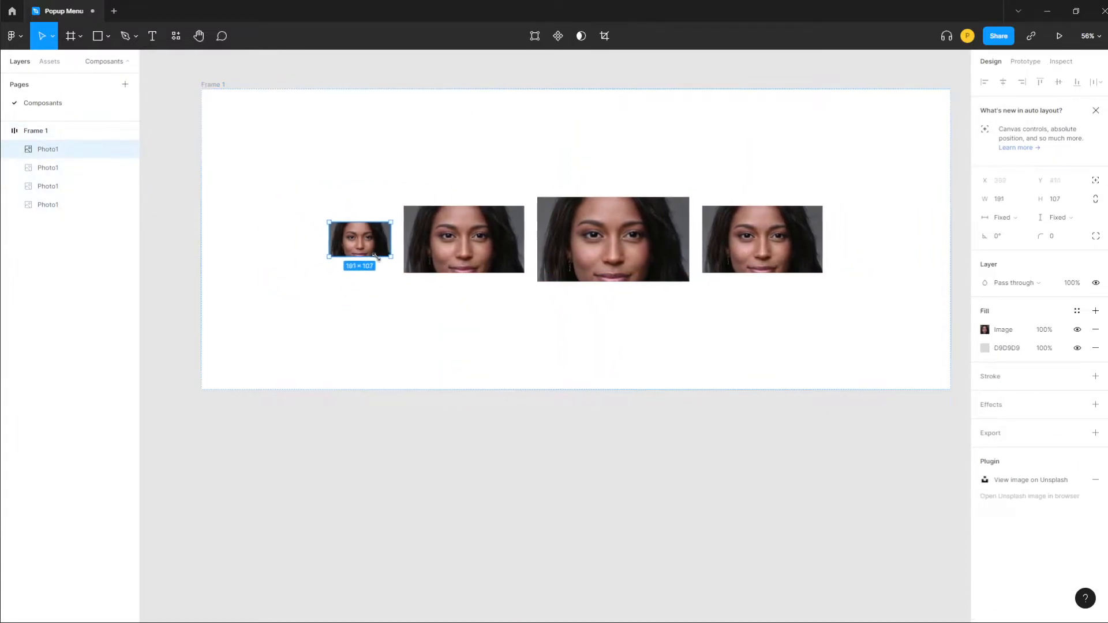
# Shrink the third and fourth photos in the row proportionally to about 249 × 139.
pyautogui.click(674, 275)
pyautogui.moveTo(686, 281); pyautogui.dragTo(682, 264)
pyautogui.click(682, 264)
pyautogui.moveTo(784, 271); pyautogui.dragTo(732, 252)
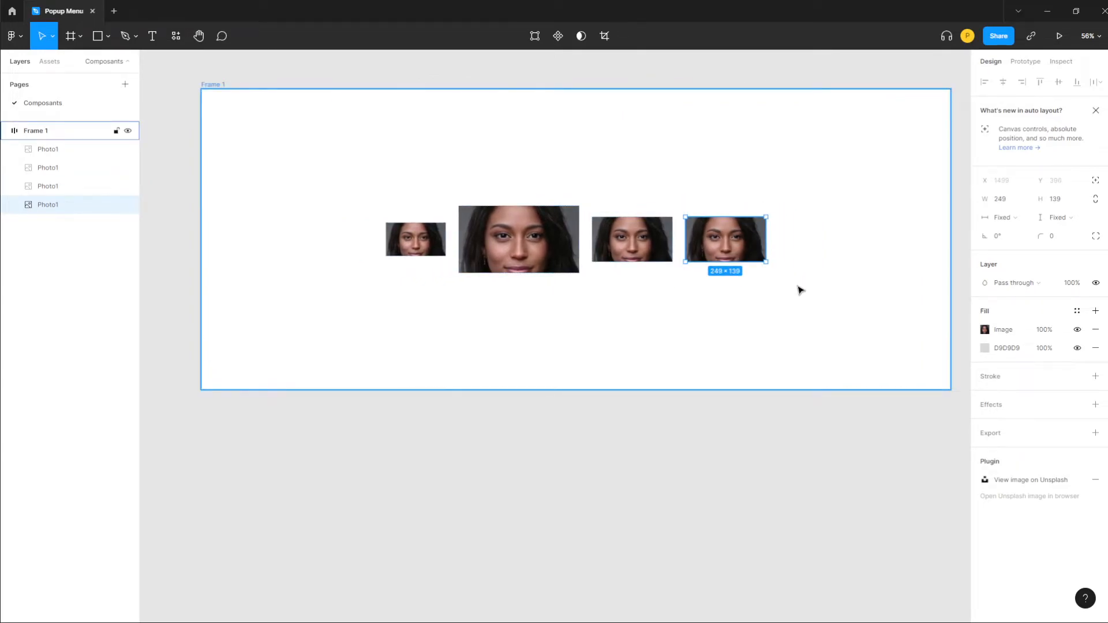
# Duplicate the last photo in the row twice and reduce the frame's photo spacing to 35.
pyautogui.hotkey('ctrl', 'd')
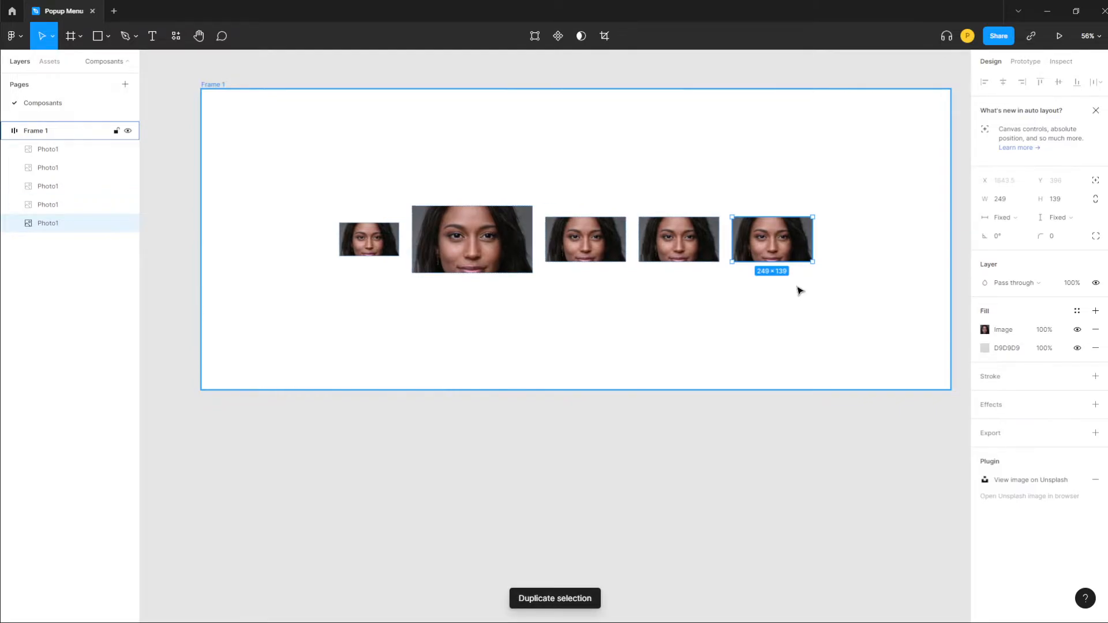
pyautogui.hotkey('ctrl', 'd')
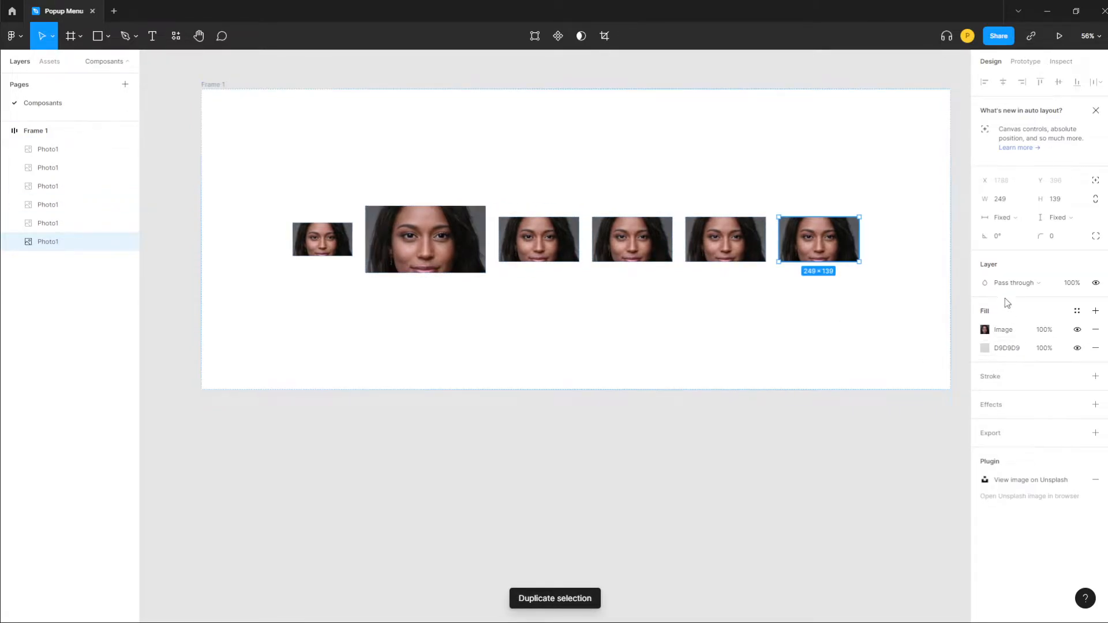
pyautogui.click(220, 90)
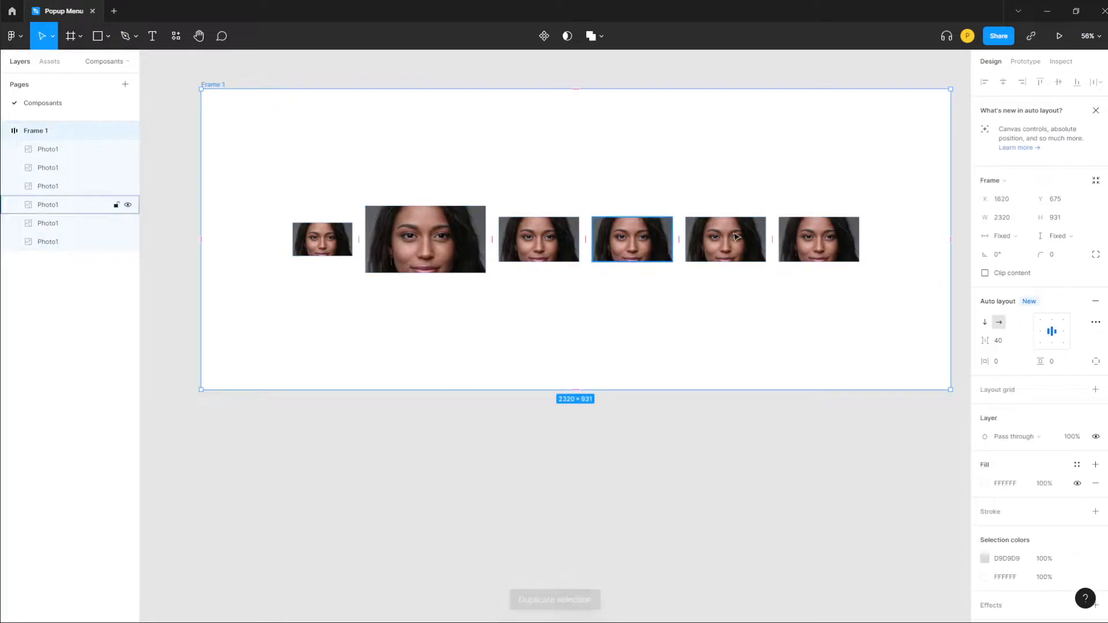
pyautogui.moveTo(982, 341)
pyautogui.mouseDown()
pyautogui.moveTo(959, 339)
pyautogui.moveTo(982, 340)
pyautogui.mouseUp()
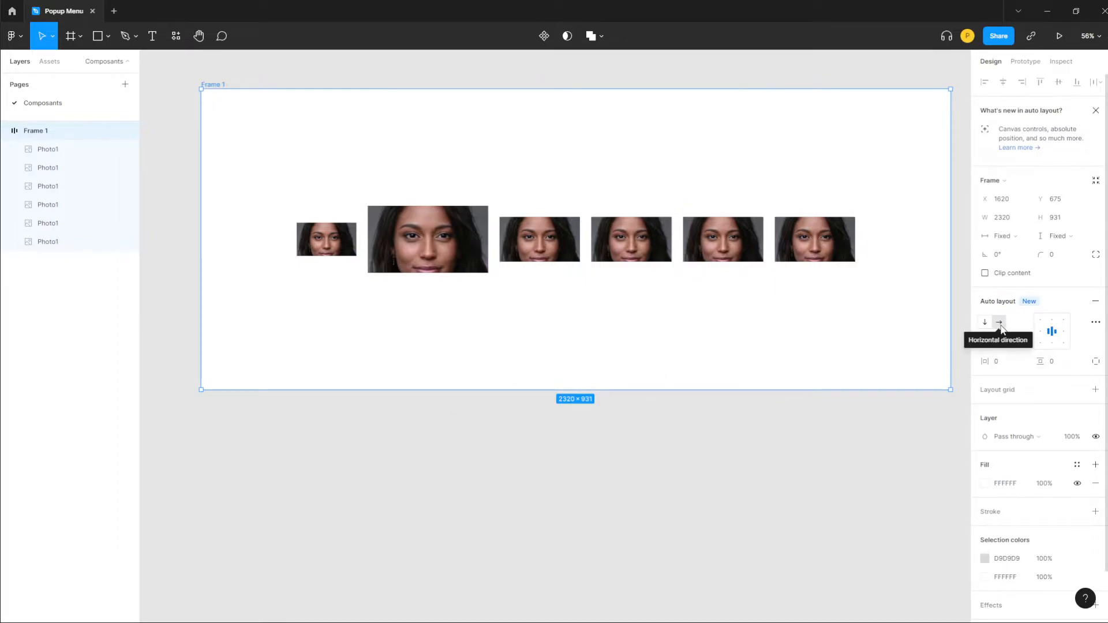
# Switch the frame's auto layout to vertical and extend the frame's height to about 1416.
pyautogui.click(986, 324)
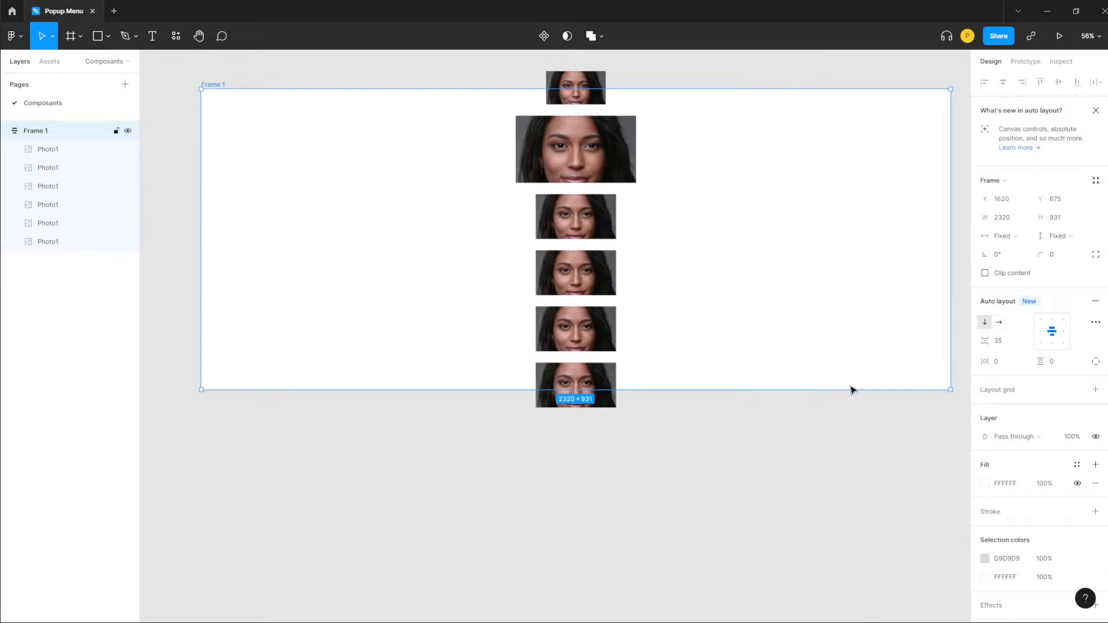
pyautogui.moveTo(856, 387); pyautogui.dragTo(847, 546)
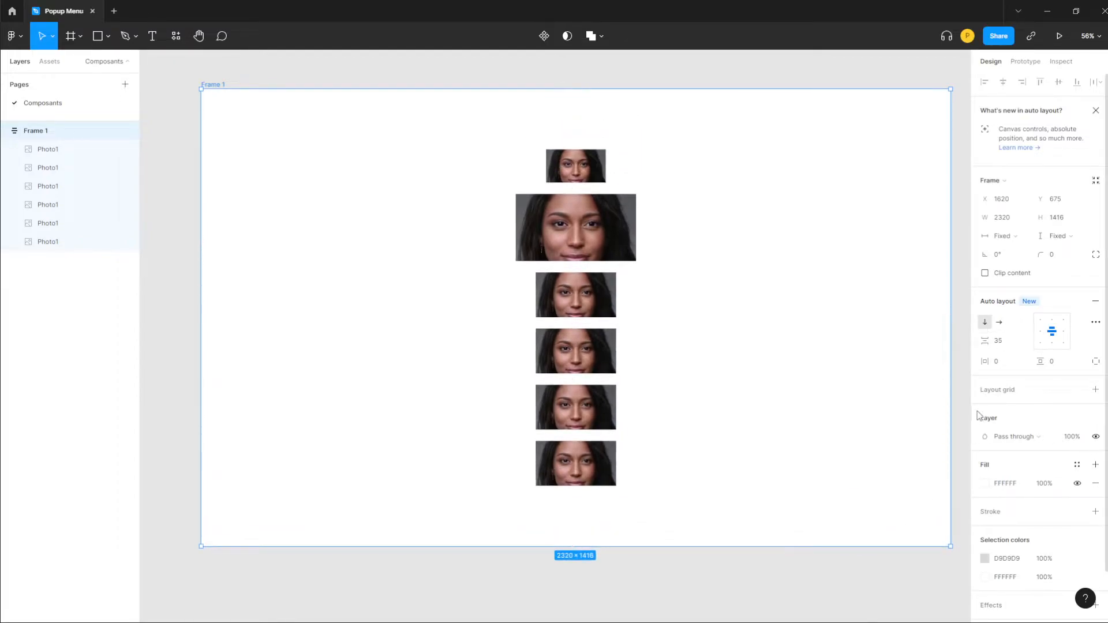
# Increase the spacing between the stacked photos to 40 and return the frame's auto layout to horizontal.
pyautogui.click(989, 341)
pyautogui.moveTo(985, 341)
pyautogui.mouseDown()
pyautogui.moveTo(989, 362)
pyautogui.moveTo(1002, 364)
pyautogui.moveTo(988, 364)
pyautogui.moveTo(1026, 363)
pyautogui.moveTo(985, 364)
pyautogui.mouseUp()
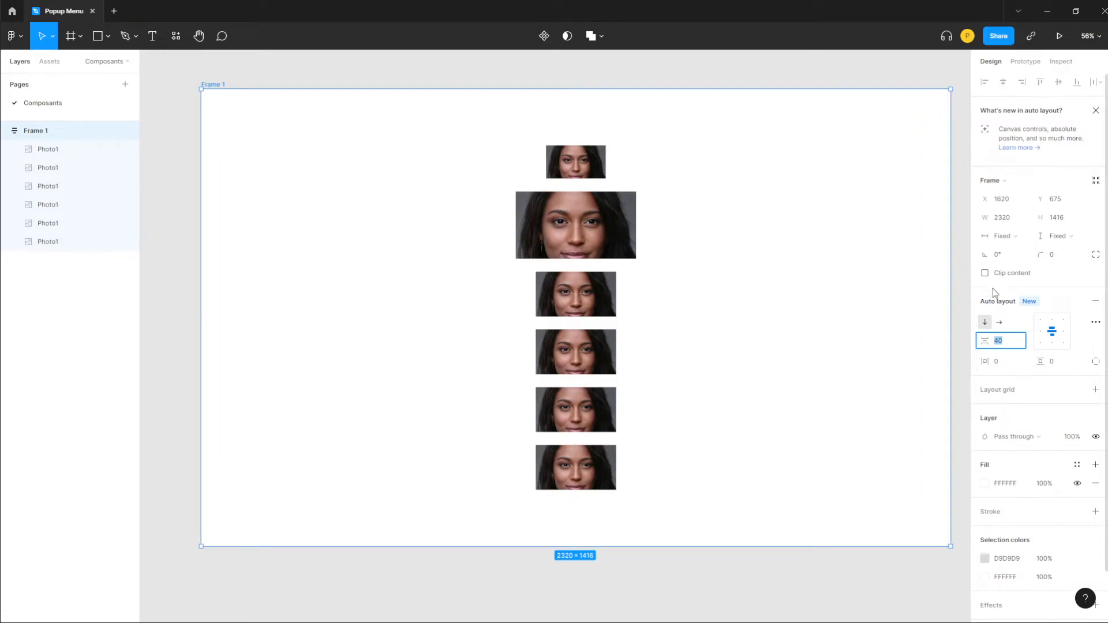
pyautogui.click(1001, 322)
pyautogui.moveTo(988, 356); pyautogui.dragTo(1043, 364)
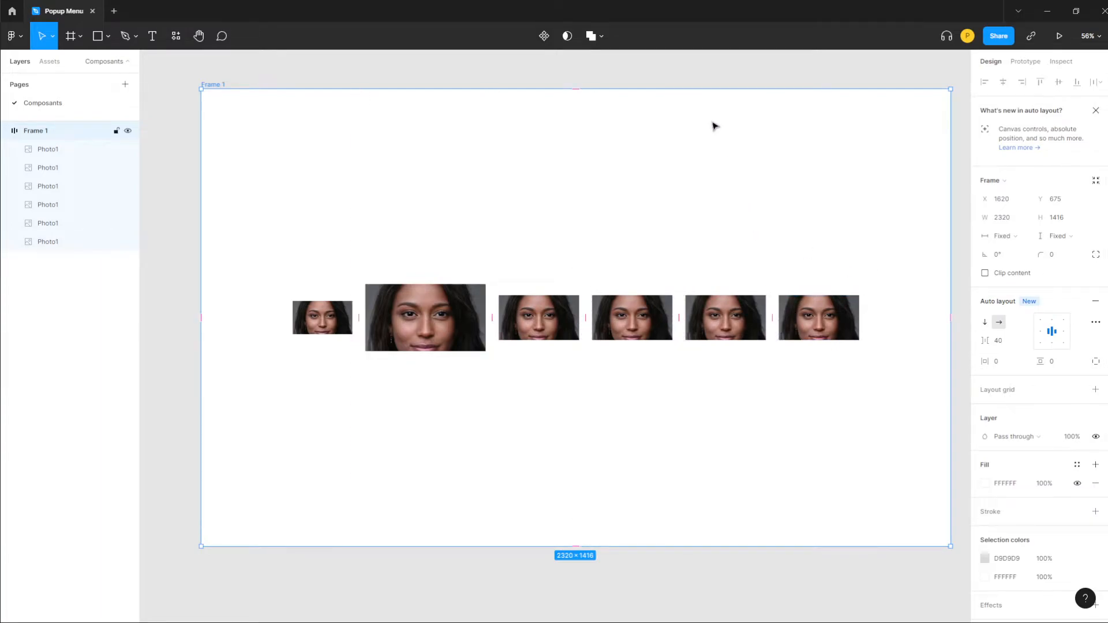
# Fill the frame with a nature image using the Unsplash plugin and close the plugin.
pyautogui.rightClick(661, 135)
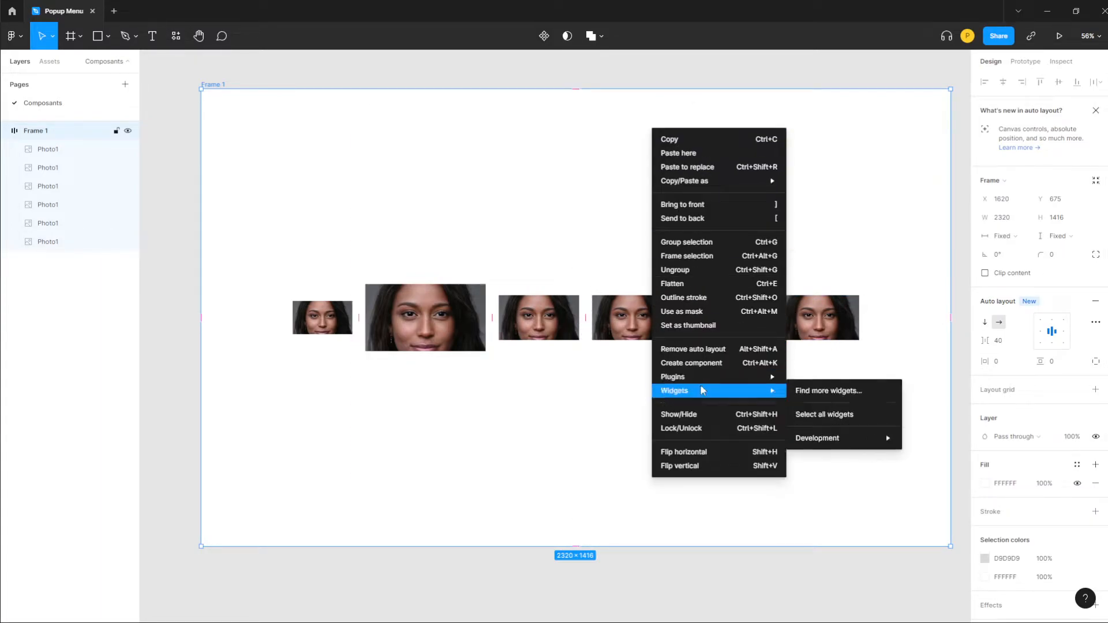
pyautogui.moveTo(706, 378)
pyautogui.click(821, 396)
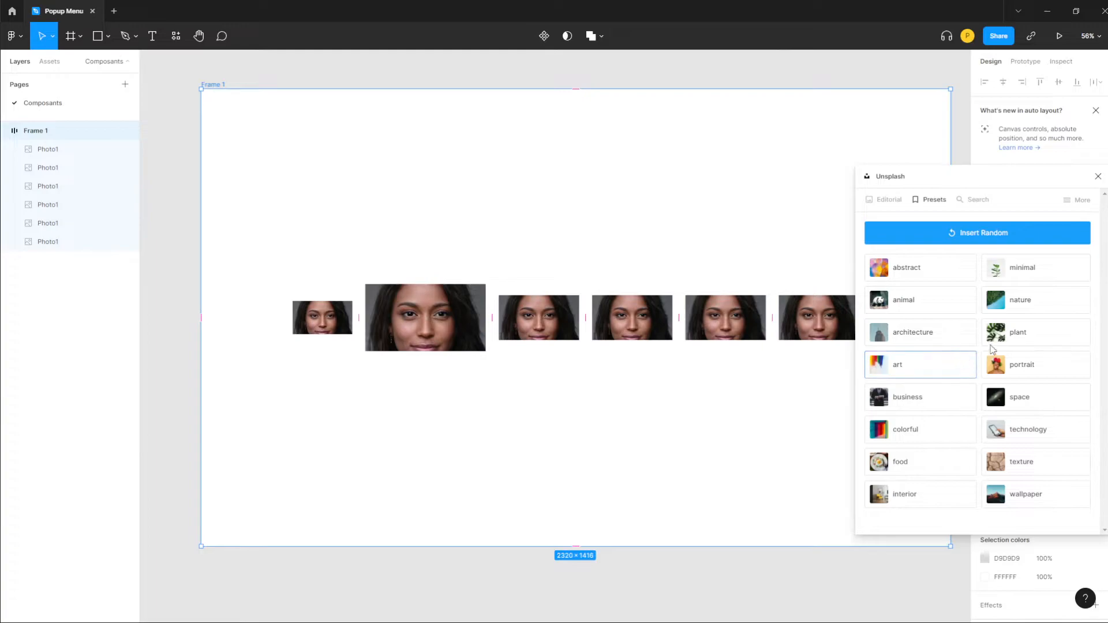
pyautogui.click(1023, 311)
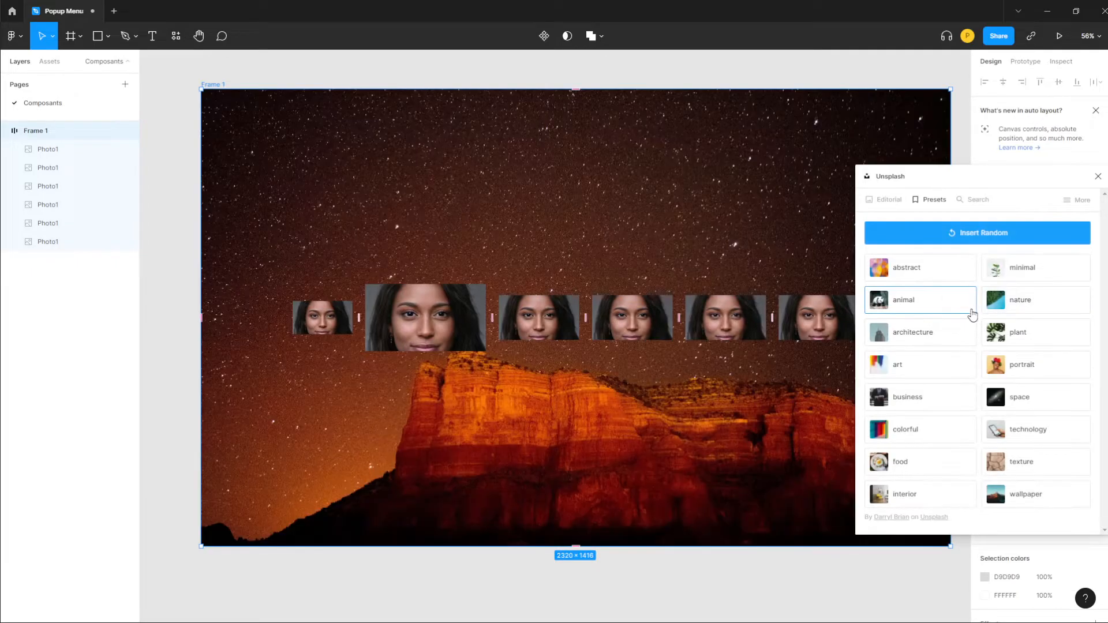
pyautogui.click(671, 71)
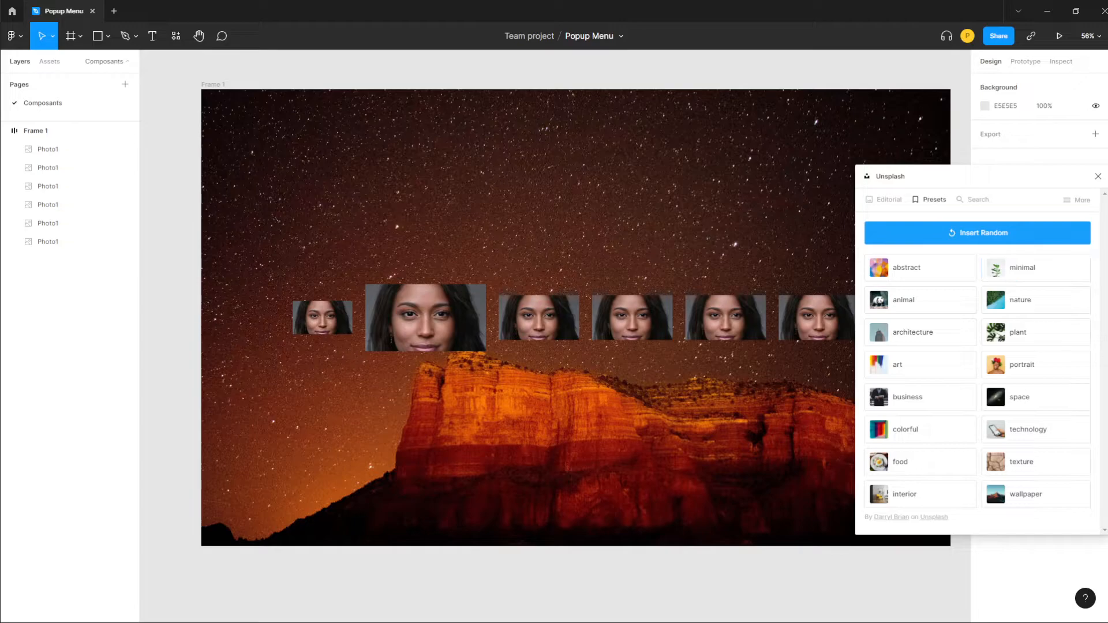
pyautogui.click(1097, 176)
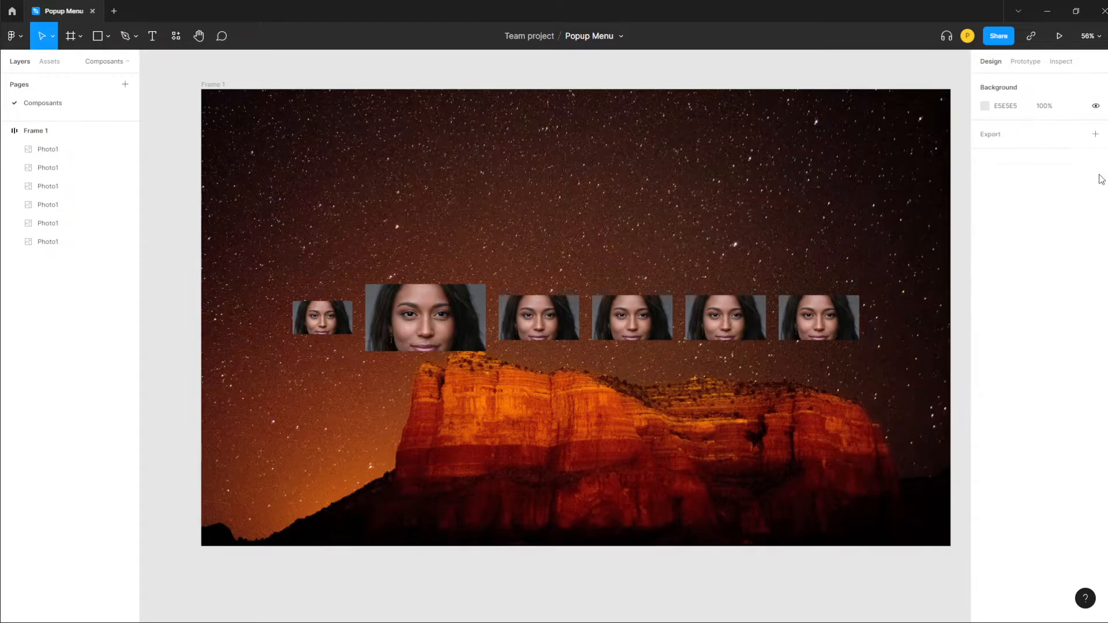
# Set the frame's vertical auto layout padding to 32.
pyautogui.click(219, 85)
pyautogui.moveTo(1051, 363); pyautogui.dragTo(1082, 362)
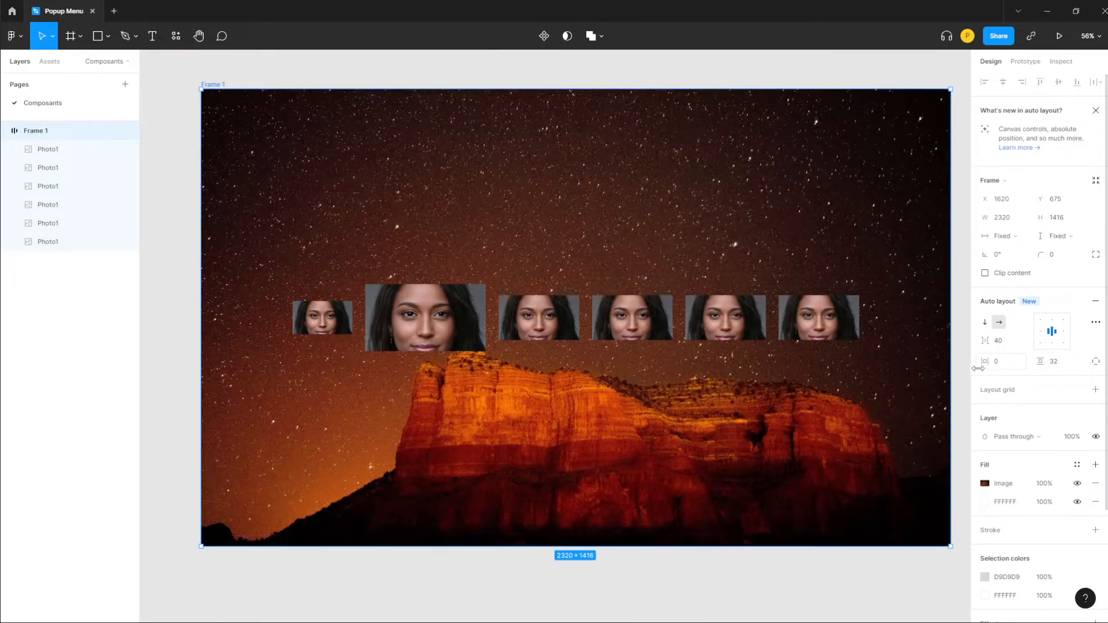
pyautogui.moveTo(988, 362); pyautogui.dragTo(472, 296)
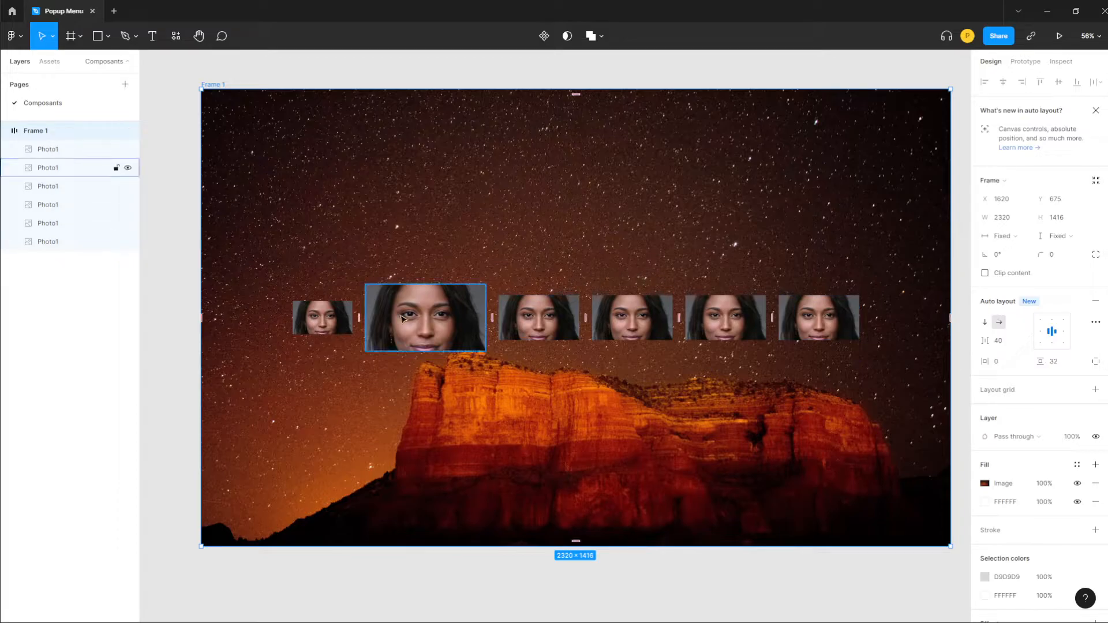
# Delete five of the six photos so that a single photo is left in the frame.
pyautogui.click(342, 319)
pyautogui.press('Delete')
pyautogui.press('Delete')
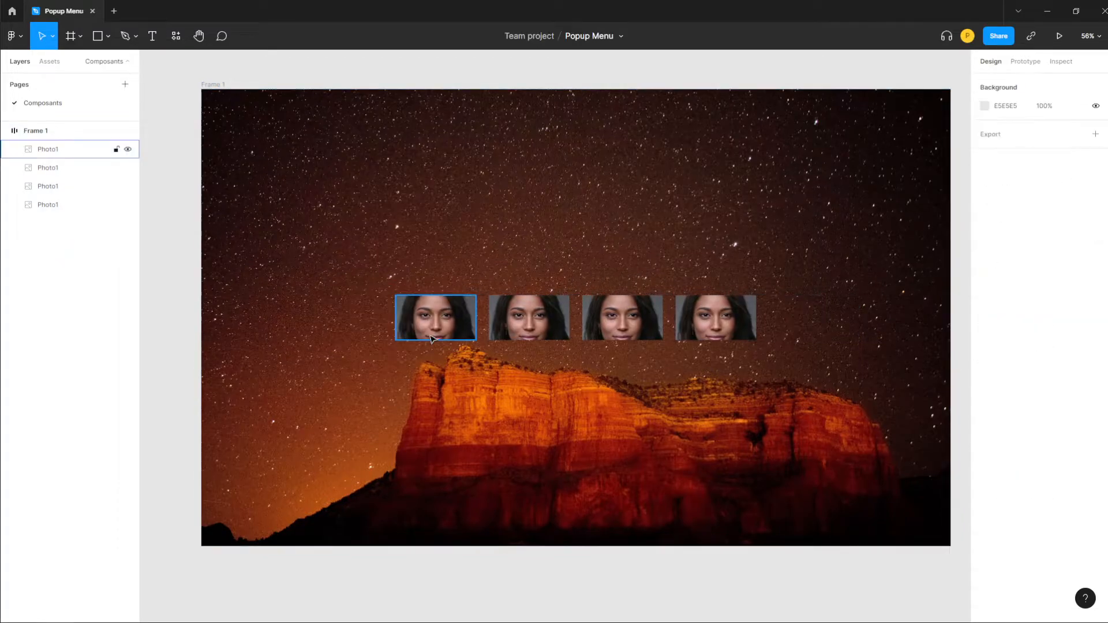
pyautogui.click(528, 319)
pyautogui.press('Delete')
pyautogui.click(574, 319)
pyautogui.press('Delete')
pyautogui.click(623, 319)
pyautogui.press('Delete')
# Enlarge the remaining photo proportionally to about 810 × 452.
pyautogui.click(574, 319)
pyautogui.moveTo(616, 341); pyautogui.dragTo(708, 390)
pyautogui.click(700, 573)
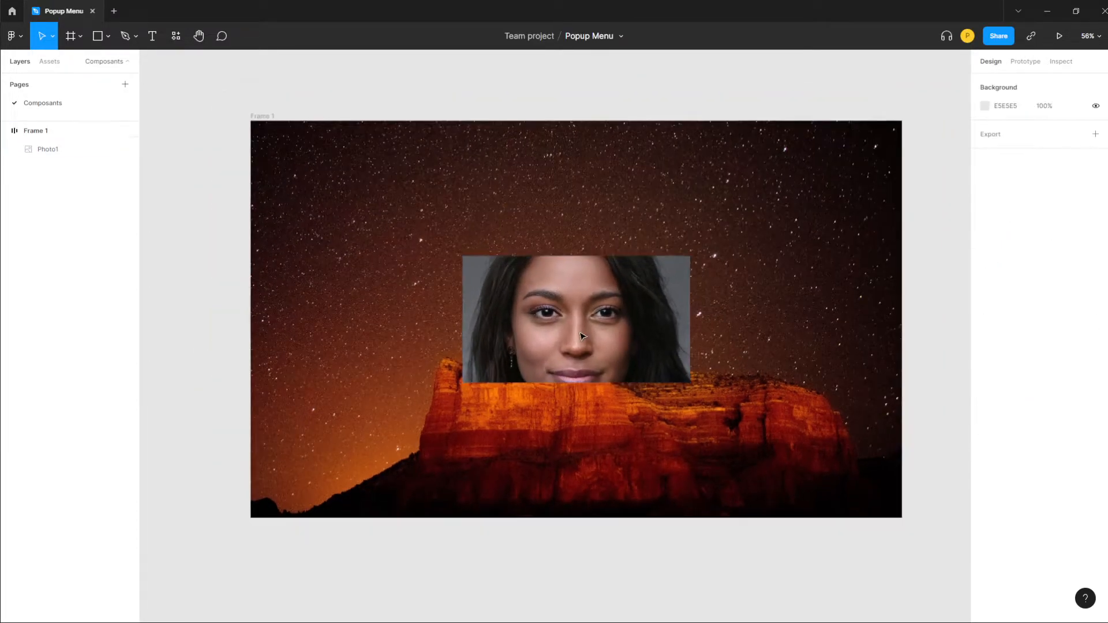
# Switch the frame holding the single photo to vertical auto layout.
pyautogui.scroll(-3, 581, 335)
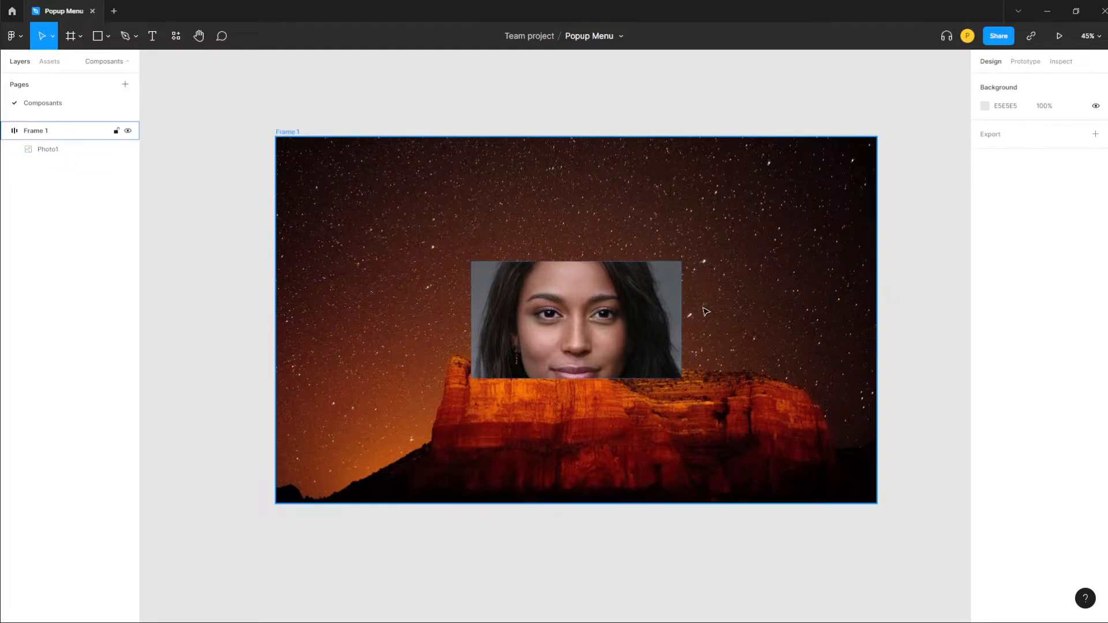
pyautogui.click(283, 134)
pyautogui.click(985, 323)
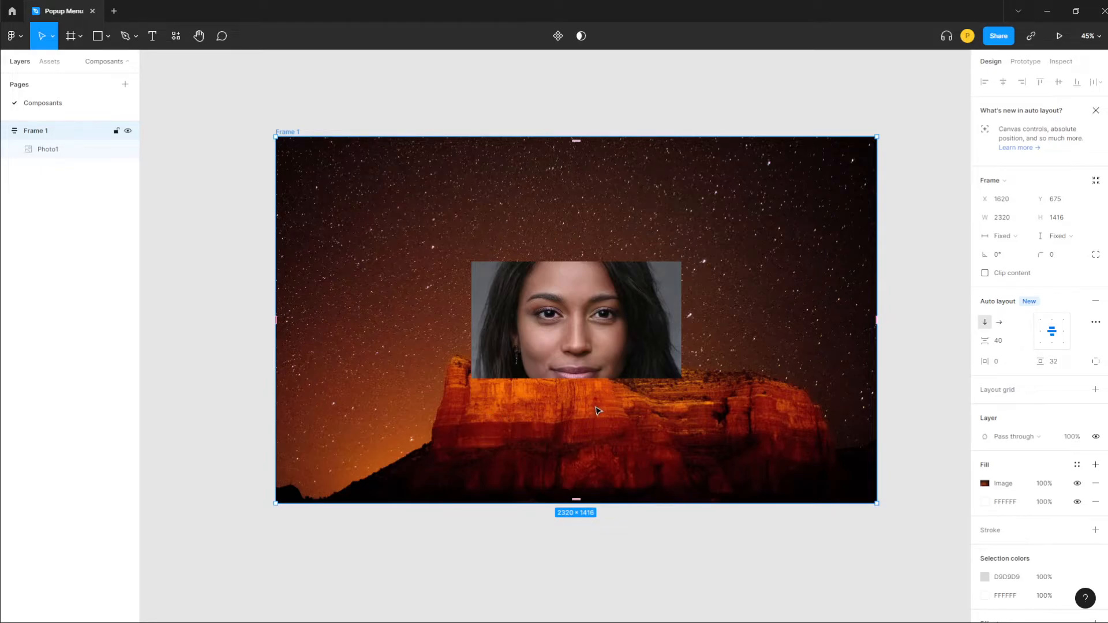
# Remove the landscape image fill from the frame, keeping its FFFFFF fill.
pyautogui.rightClick(771, 358)
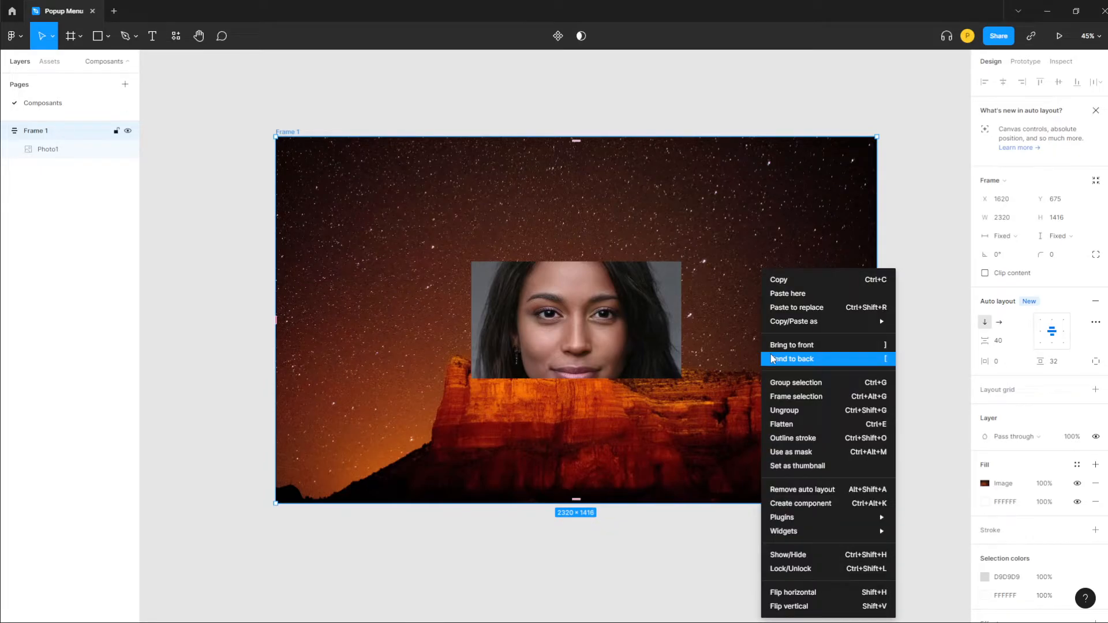
pyautogui.click(958, 467)
pyautogui.click(1096, 484)
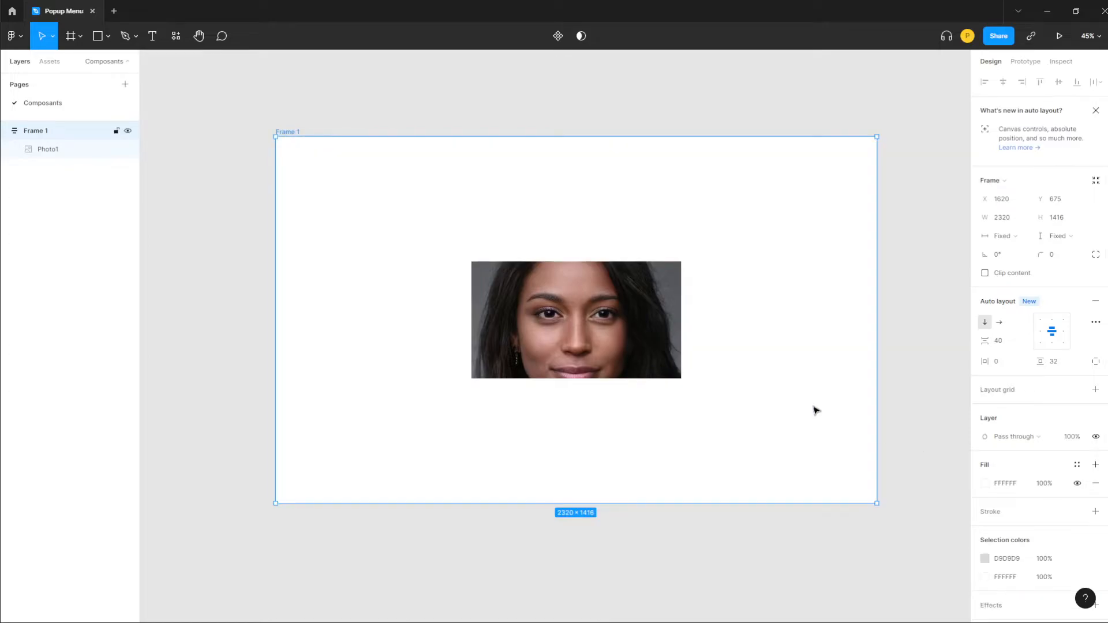
# Import the bxl:facebook-circle icon in colour #85b6ff with a height of 24 using the Iconify plugin.
pyautogui.click(623, 348)
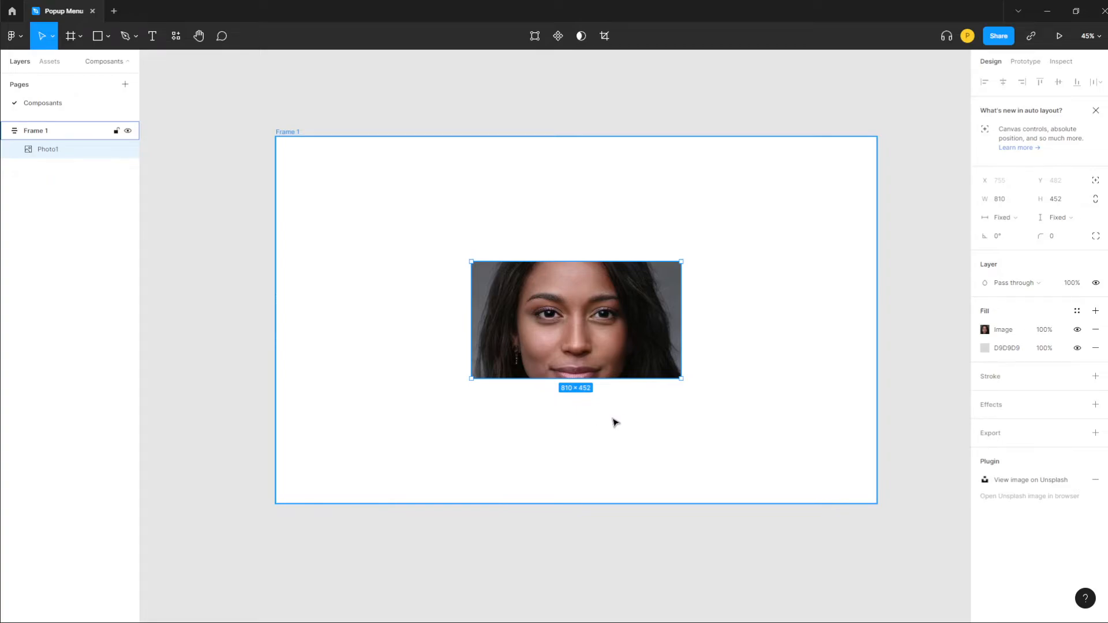
pyautogui.click(440, 384)
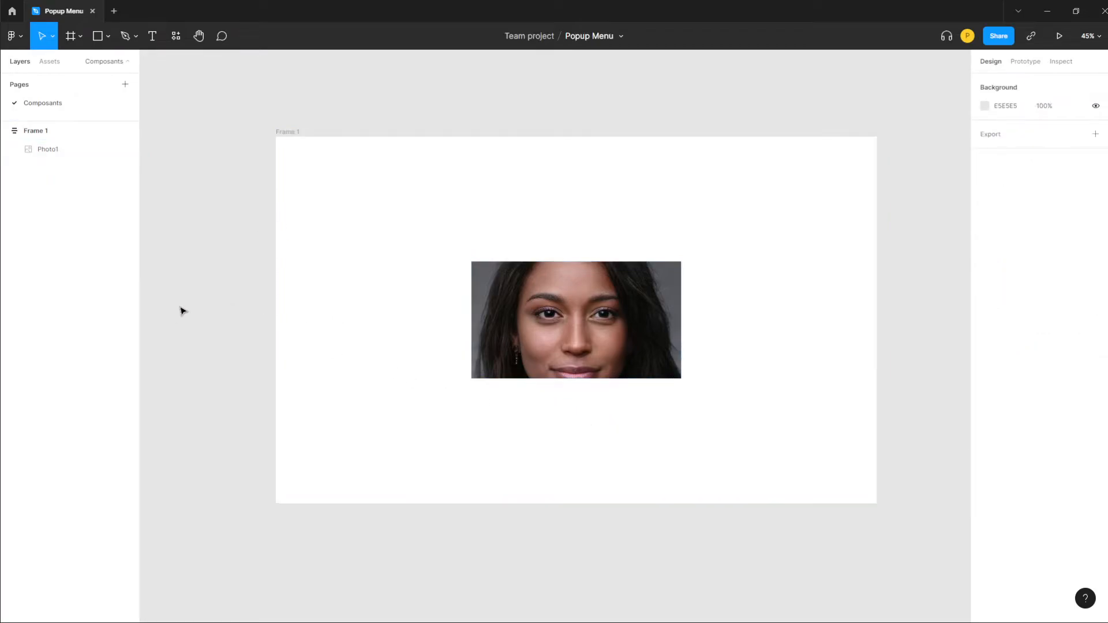
pyautogui.rightClick(189, 308)
pyautogui.moveTo(244, 407)
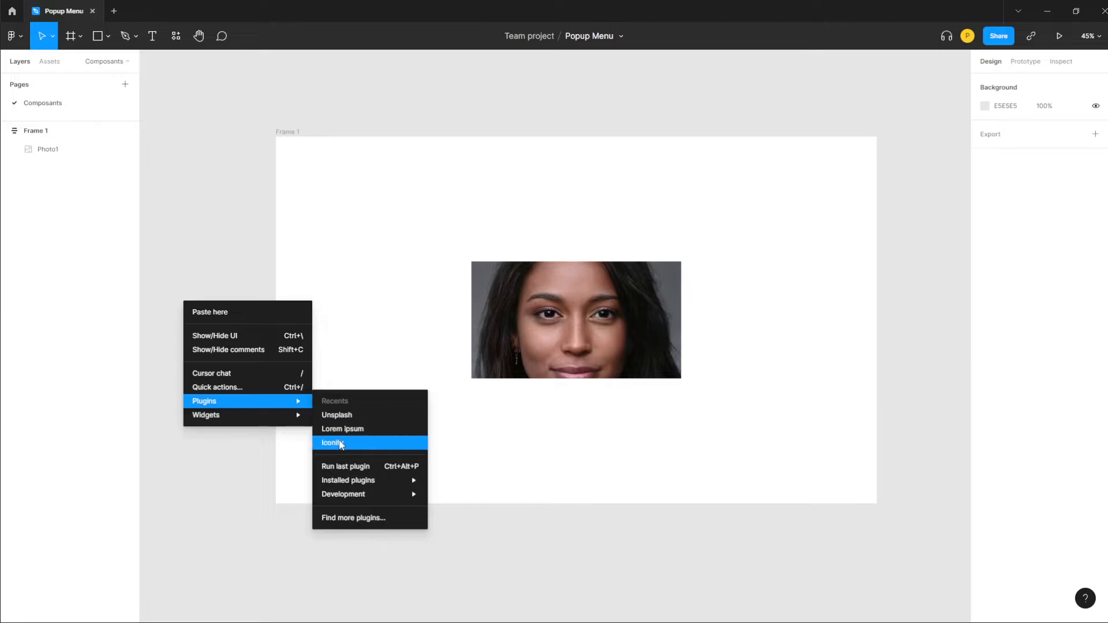
pyautogui.click(346, 443)
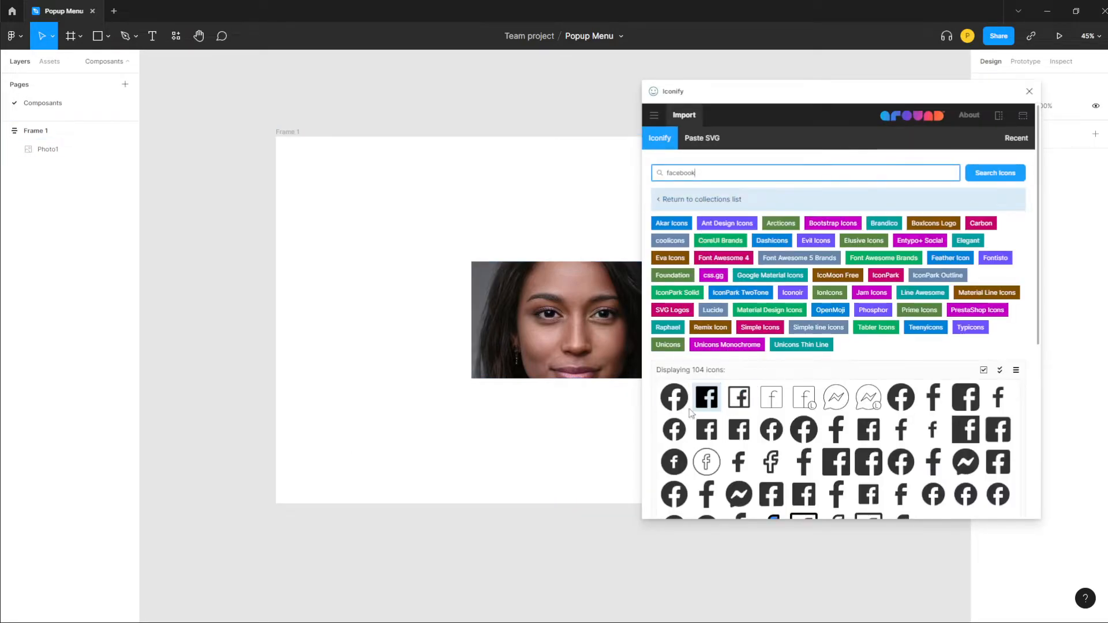
pyautogui.click(672, 434)
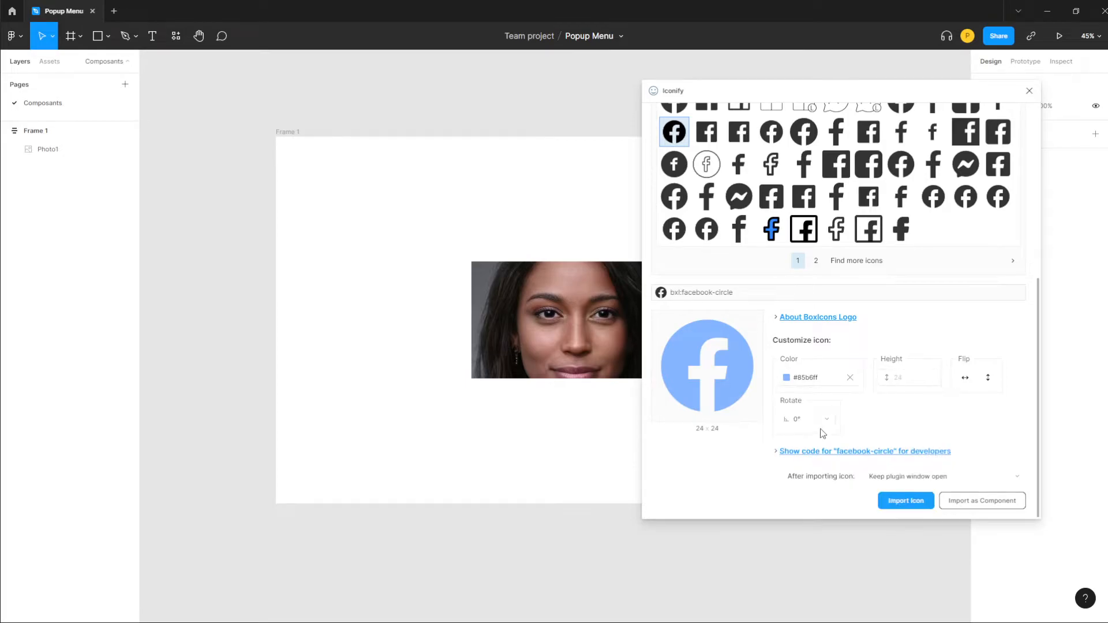
pyautogui.click(902, 377)
pyautogui.write('24')
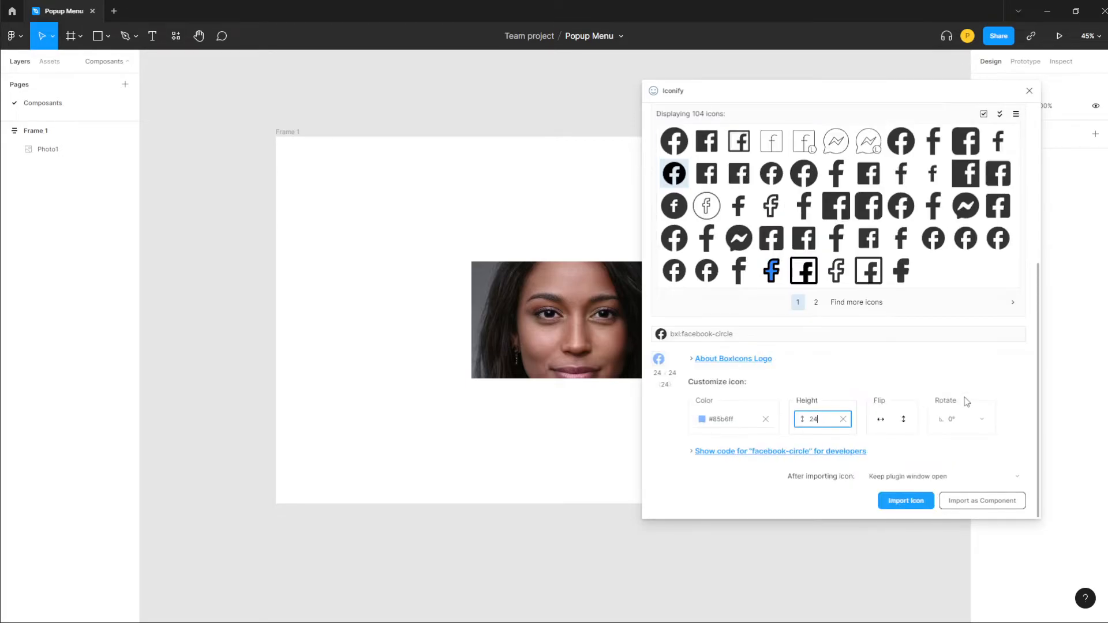
pyautogui.click(916, 506)
# Search Iconify for "linkedin", import the akar-icons:linkedin-box-fill icon at 24 × 24 and close the plugin.
pyautogui.moveTo(805, 96); pyautogui.dragTo(874, 190)
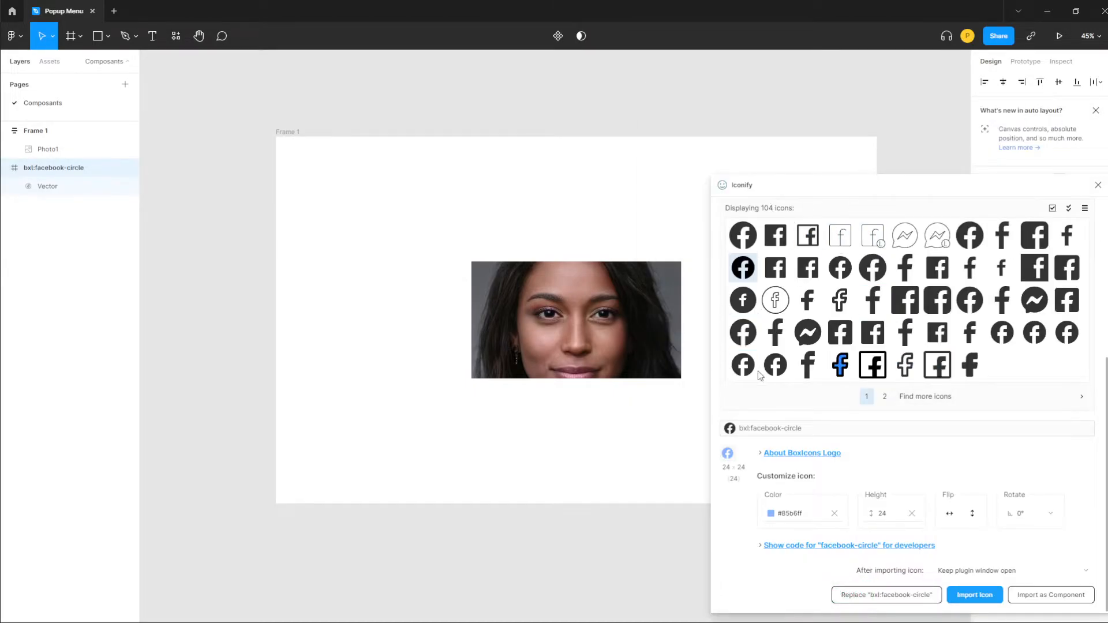
pyautogui.scroll(5, 759, 373)
pyautogui.click(802, 267)
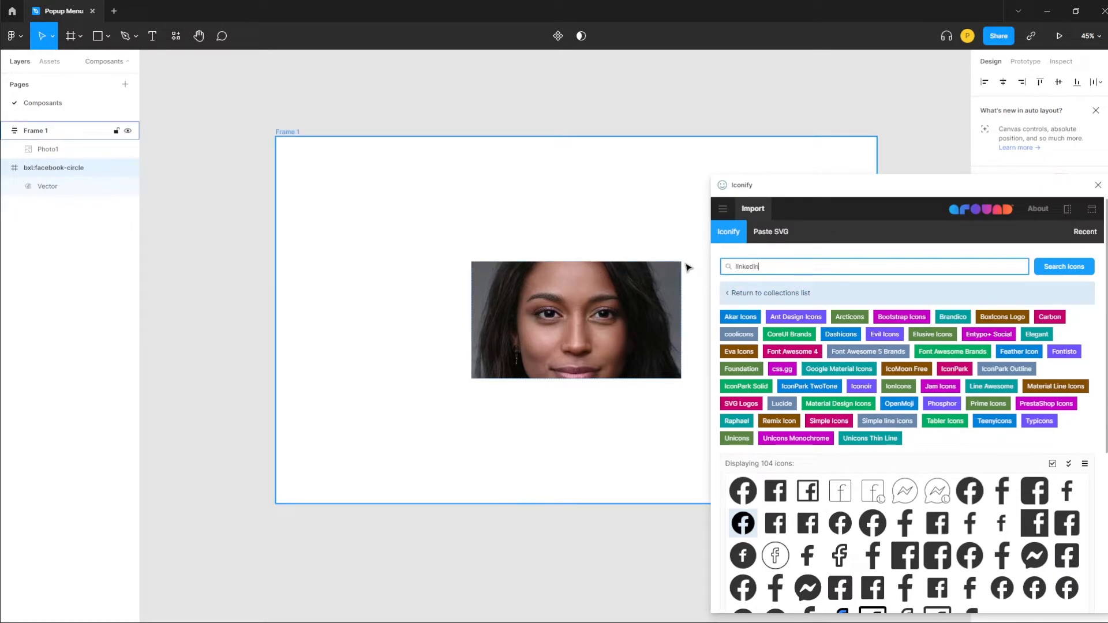
pyautogui.write('linkedin')
pyautogui.press('Return')
pyautogui.scroll(-2, 847, 295)
pyautogui.scroll(-2, 847, 295)
pyautogui.click(984, 597)
pyautogui.click(1098, 185)
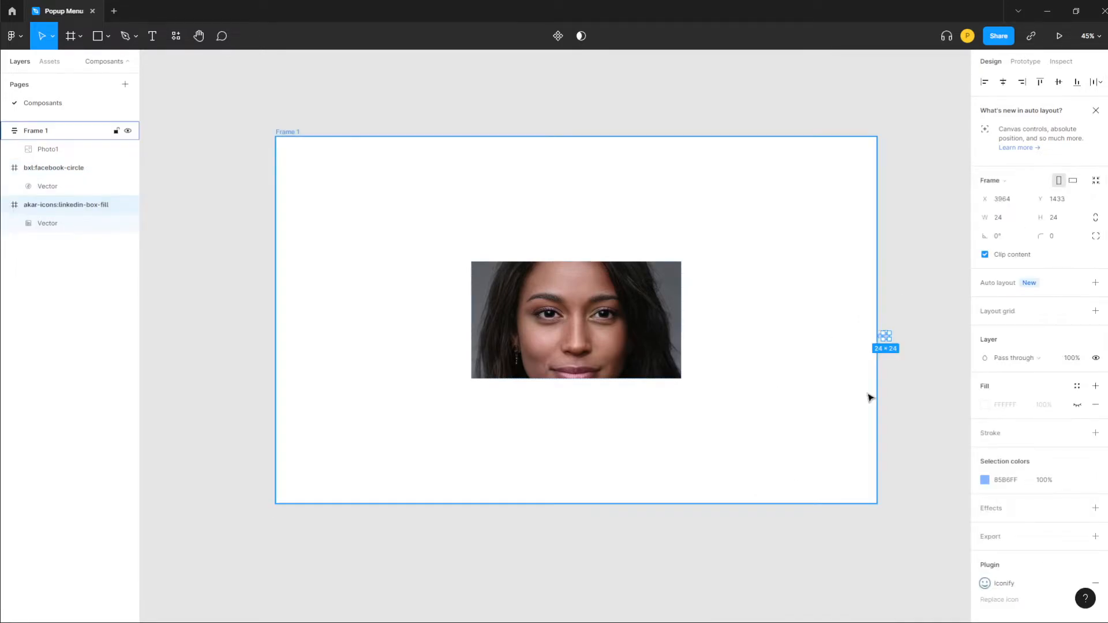
# Move the Facebook and LinkedIn icons into the frame below the photo.
pyautogui.click(908, 366)
pyautogui.moveTo(905, 354); pyautogui.dragTo(596, 420)
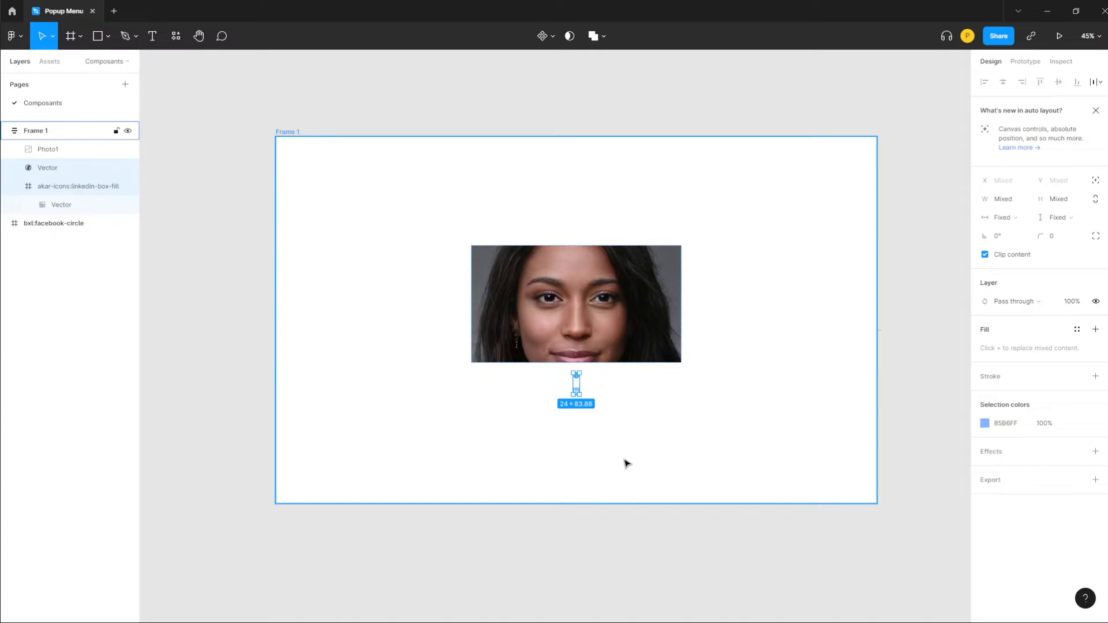
pyautogui.click(646, 536)
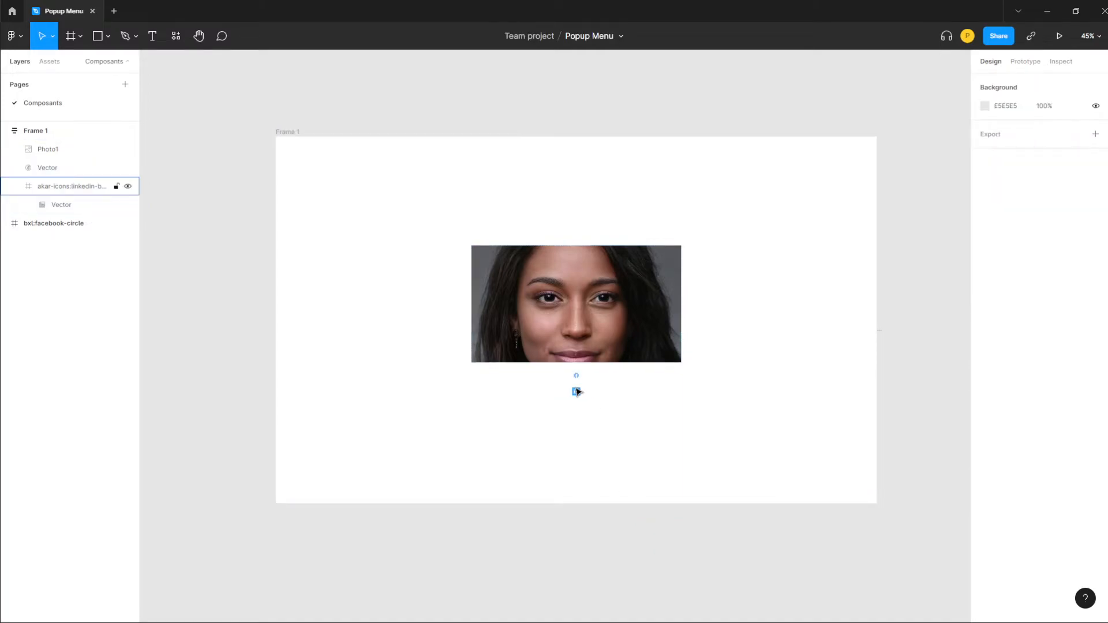
# Enlarge the Facebook and LinkedIn icons together to about 52 × 135 overall.
pyautogui.scroll(5, 578, 387)
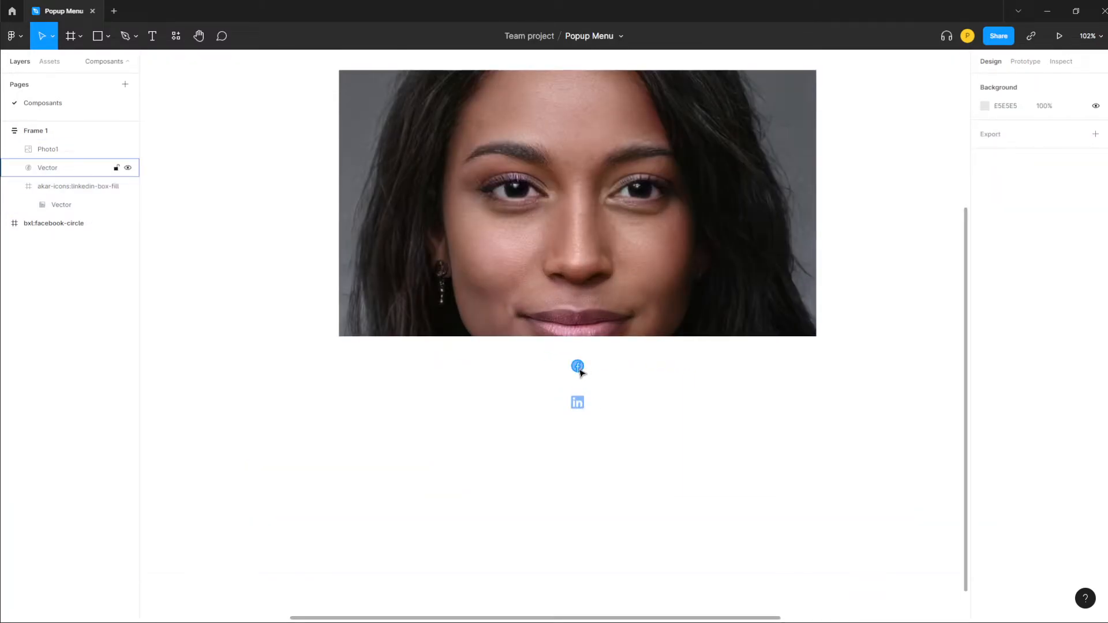
pyautogui.click(577, 366)
pyautogui.keyDown('shift'); pyautogui.click(581, 406); pyautogui.keyUp('shift')
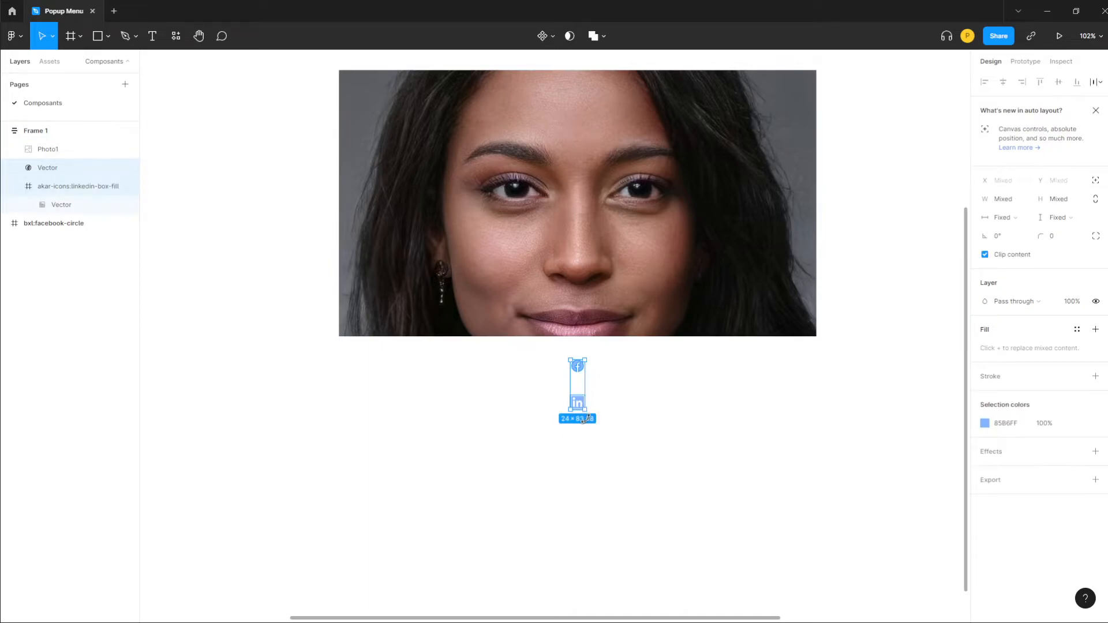
pyautogui.moveTo(584, 408); pyautogui.dragTo(593, 423)
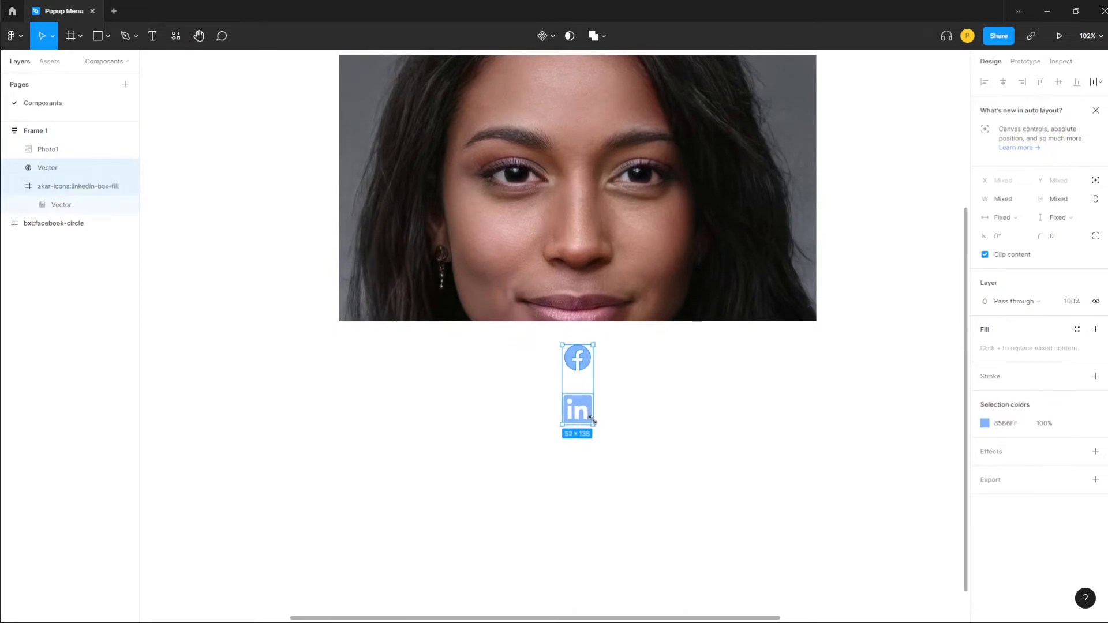
pyautogui.keyDown('ctrl'); pyautogui.scroll(-5, 679, 360); pyautogui.keyUp('ctrl')
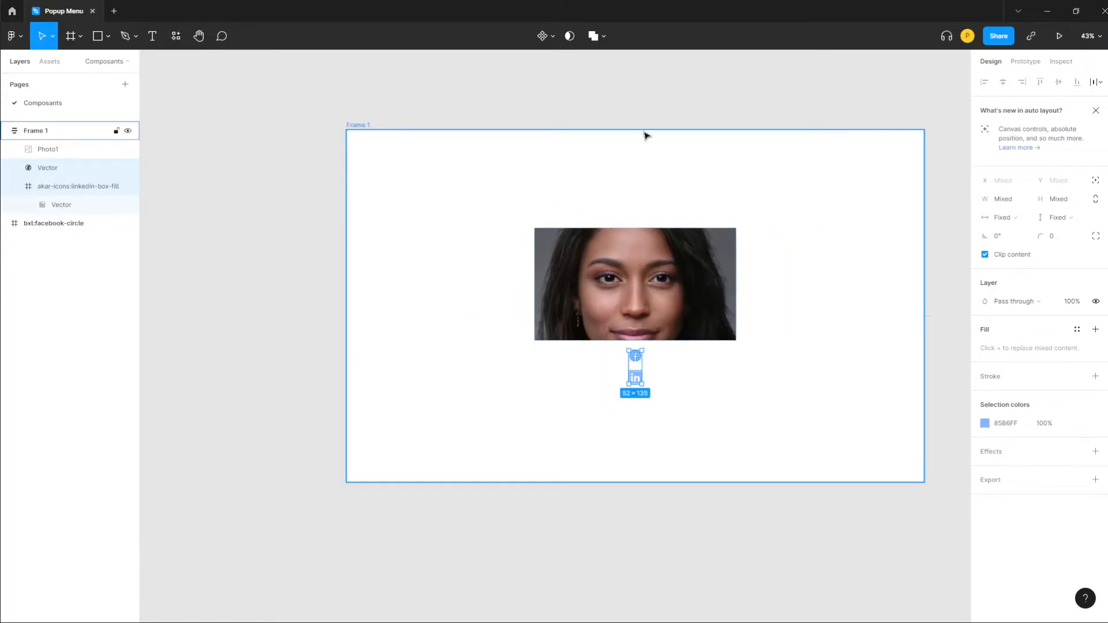
# Move the Facebook and LinkedIn icons out of Frame 1 onto the empty canvas beside it.
pyautogui.click(367, 126)
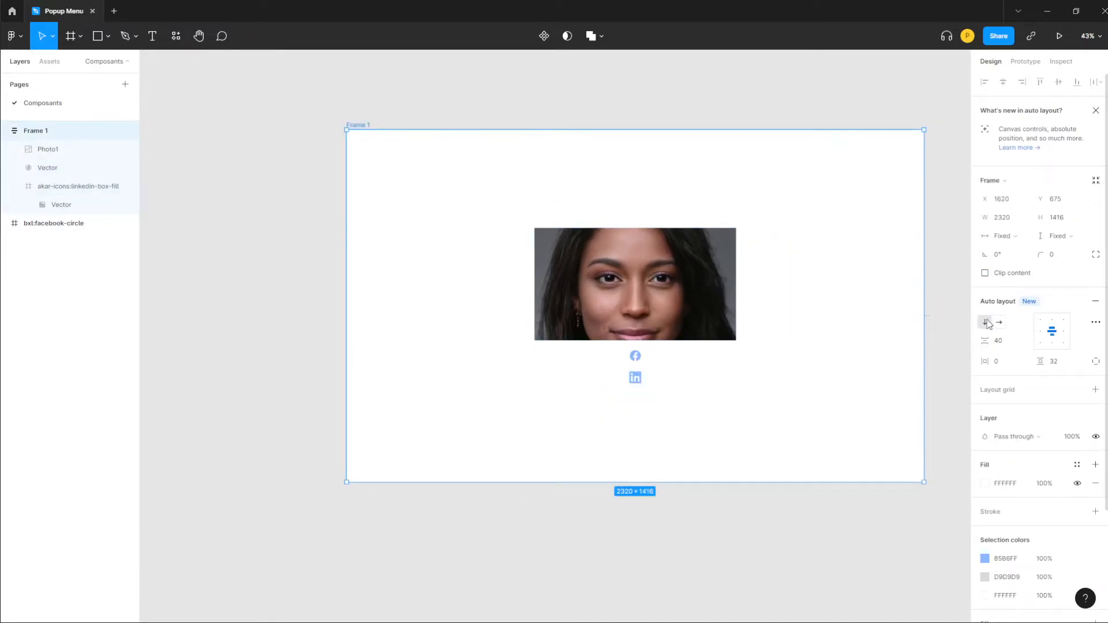
pyautogui.click(636, 375)
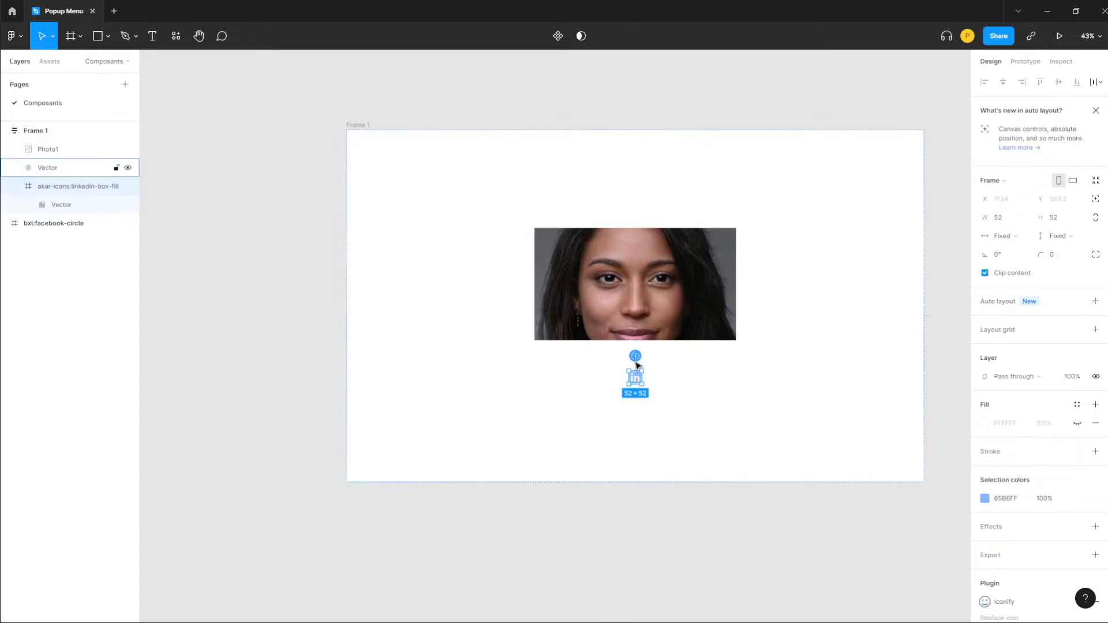
pyautogui.keyDown('shift'); pyautogui.click(636, 358); pyautogui.keyUp('shift')
pyautogui.moveTo(637, 364); pyautogui.dragTo(294, 295)
pyautogui.click(324, 408)
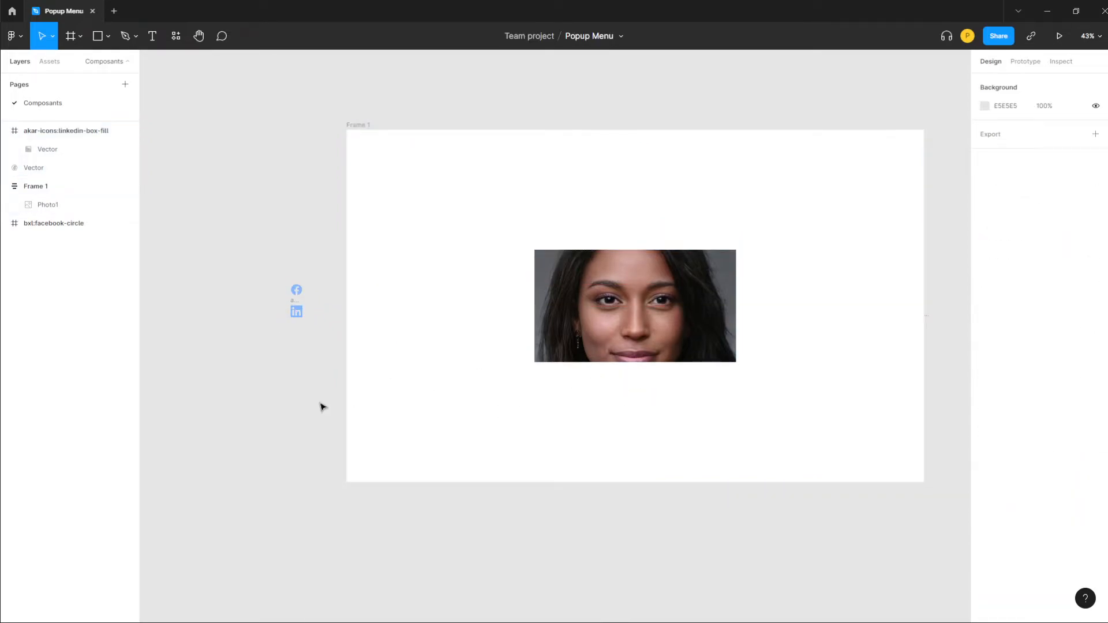
# Draw a frame about 283 × 91 on the canvas and place the Facebook and LinkedIn icons side by side in it.
pyautogui.click(69, 37)
pyautogui.moveTo(200, 362); pyautogui.dragTo(271, 383)
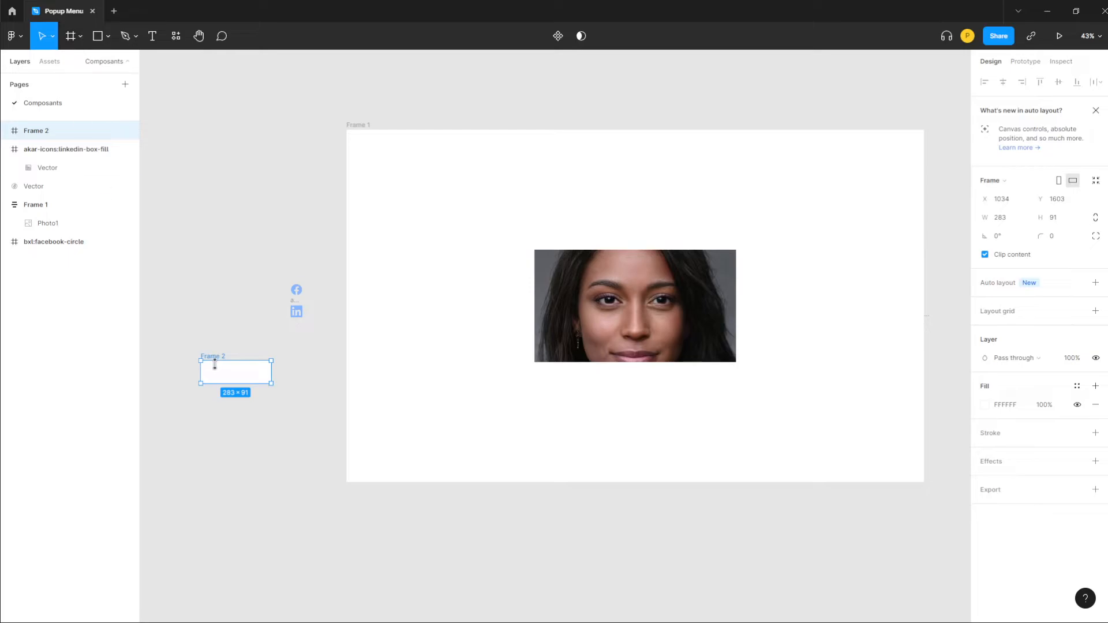
pyautogui.moveTo(295, 313); pyautogui.dragTo(257, 372)
pyautogui.moveTo(299, 295); pyautogui.dragTo(221, 378)
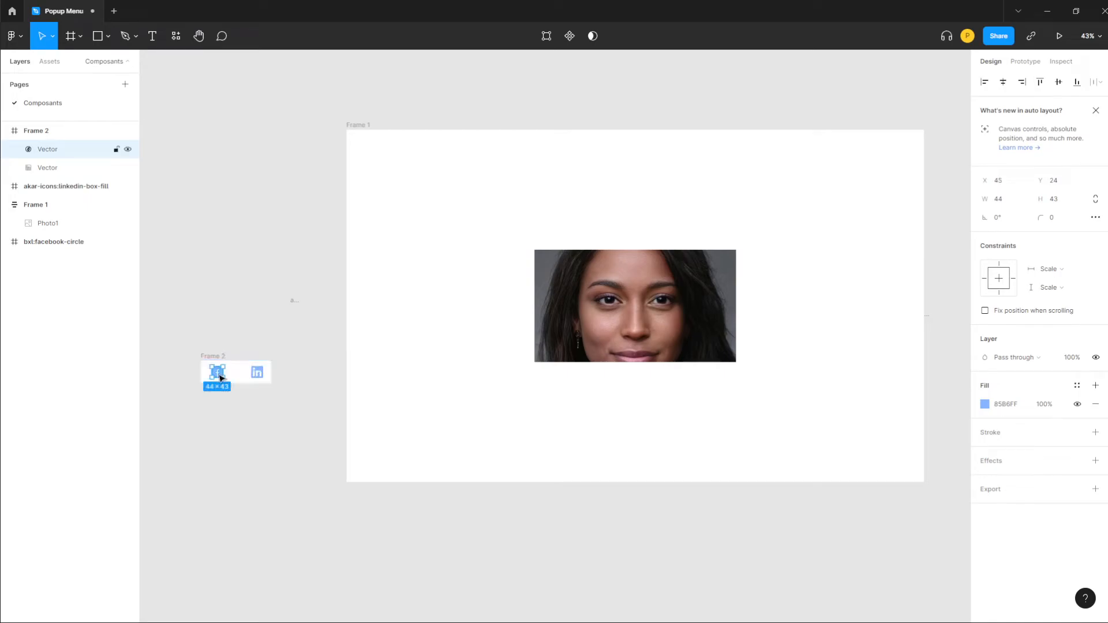
# Move the frame holding both icons into Frame 1, below the photo.
pyautogui.click(255, 374)
pyautogui.moveTo(249, 376); pyautogui.dragTo(613, 382)
pyautogui.hotkey('ctrl', 'z')
pyautogui.click(275, 426)
pyautogui.moveTo(614, 377); pyautogui.dragTo(615, 376)
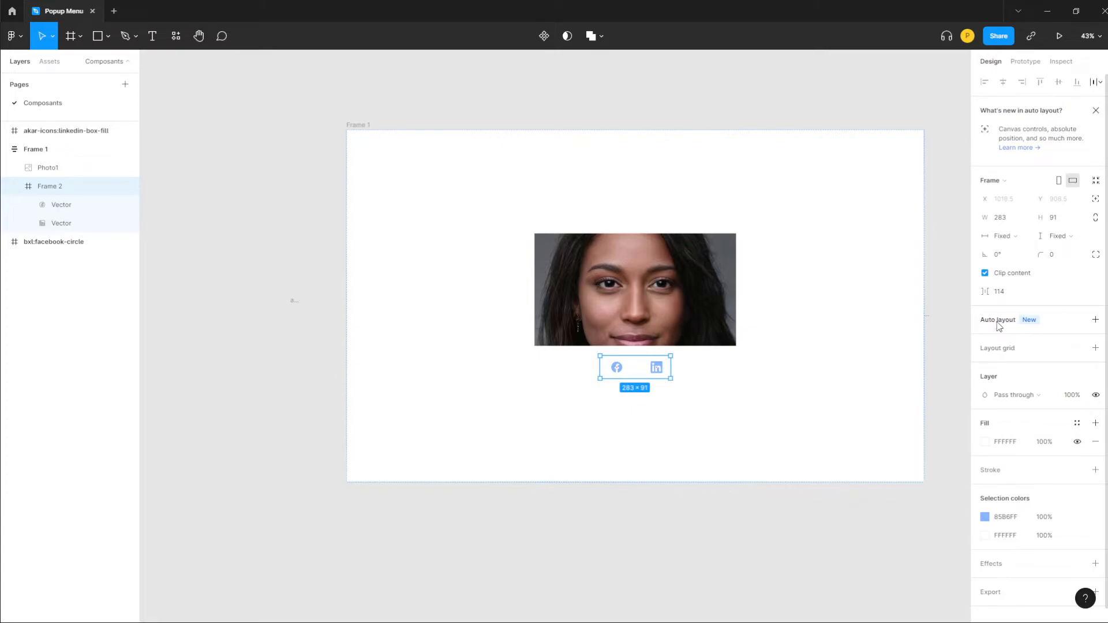
# Add auto layout to the icon frame, try the vertical direction and set it back to horizontal.
pyautogui.click(1095, 320)
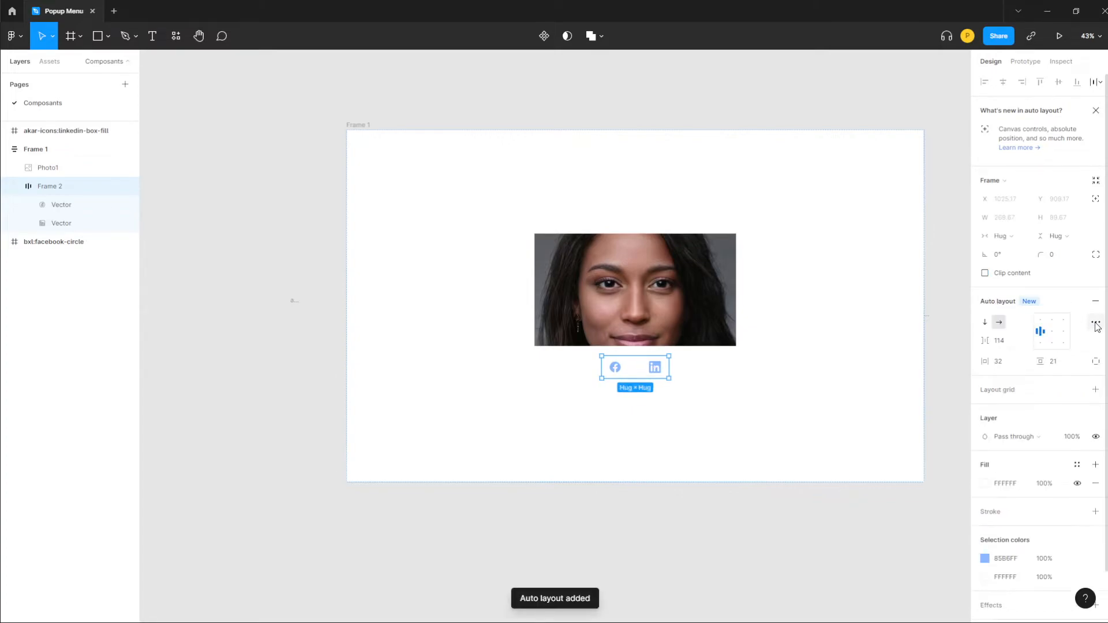
pyautogui.click(985, 323)
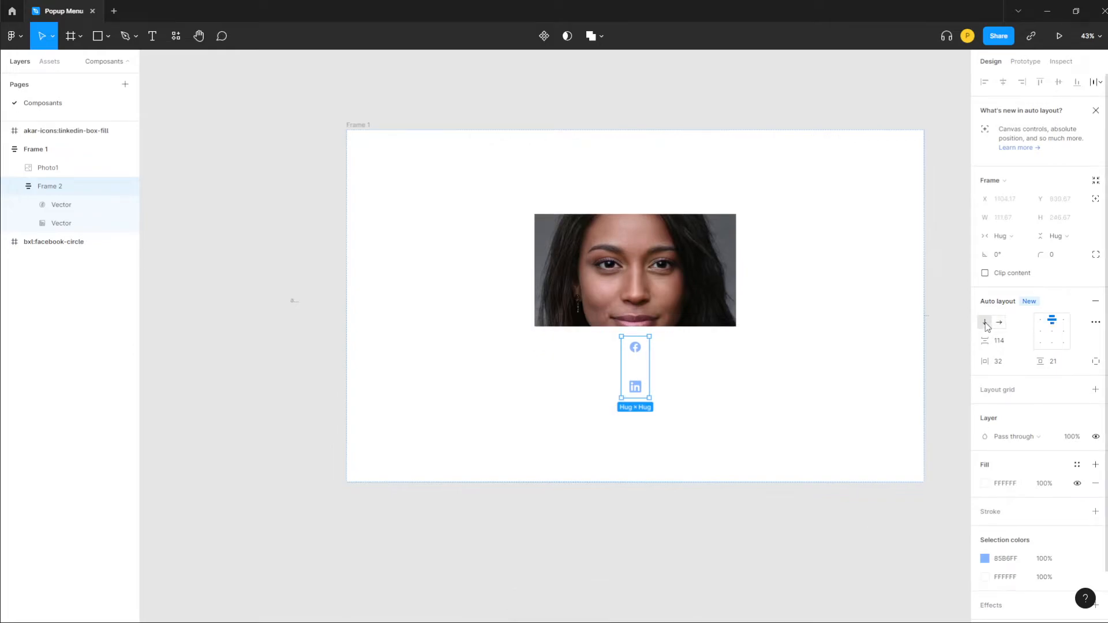
pyautogui.click(1000, 323)
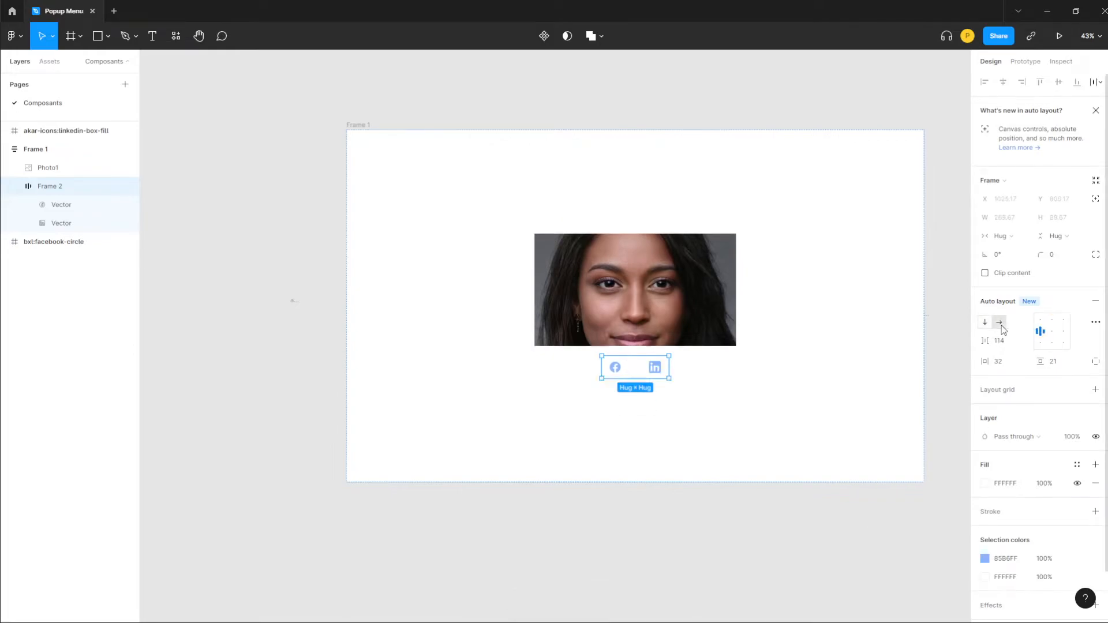
# Shrink and widen Frame 1 to test its auto layout, leaving it about 1758 × 1165.
pyautogui.click(790, 560)
pyautogui.click(783, 456)
pyautogui.moveTo(927, 323); pyautogui.dragTo(631, 325)
pyautogui.moveTo(589, 479); pyautogui.dragTo(609, 419)
pyautogui.moveTo(630, 362); pyautogui.dragTo(784, 373)
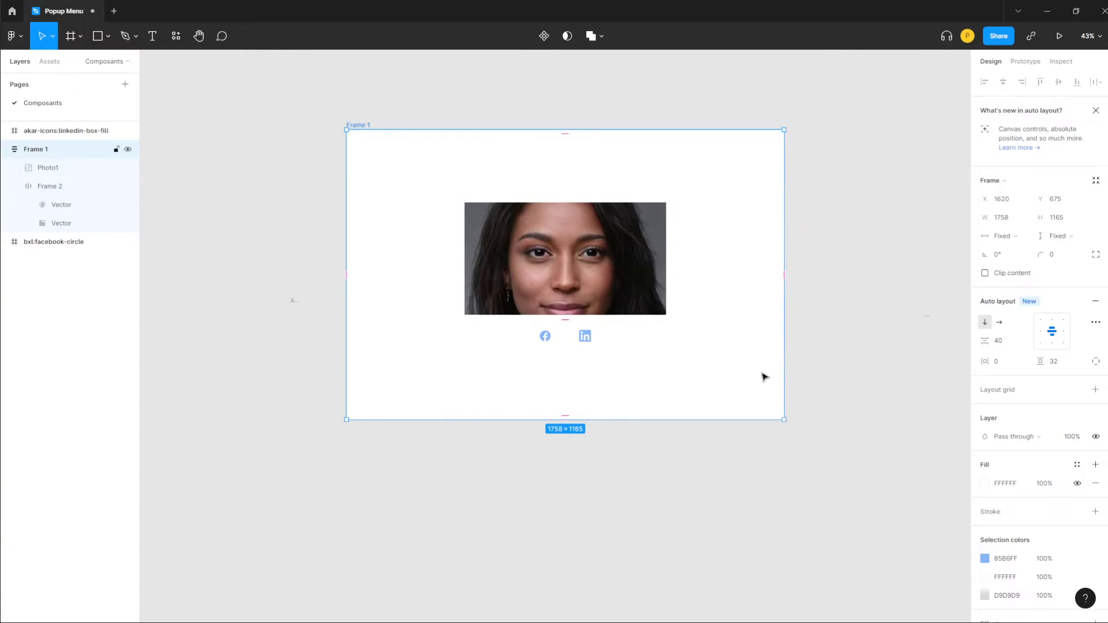
# Set the icon frame's auto layout alignment to bottom center.
pyautogui.click(573, 336)
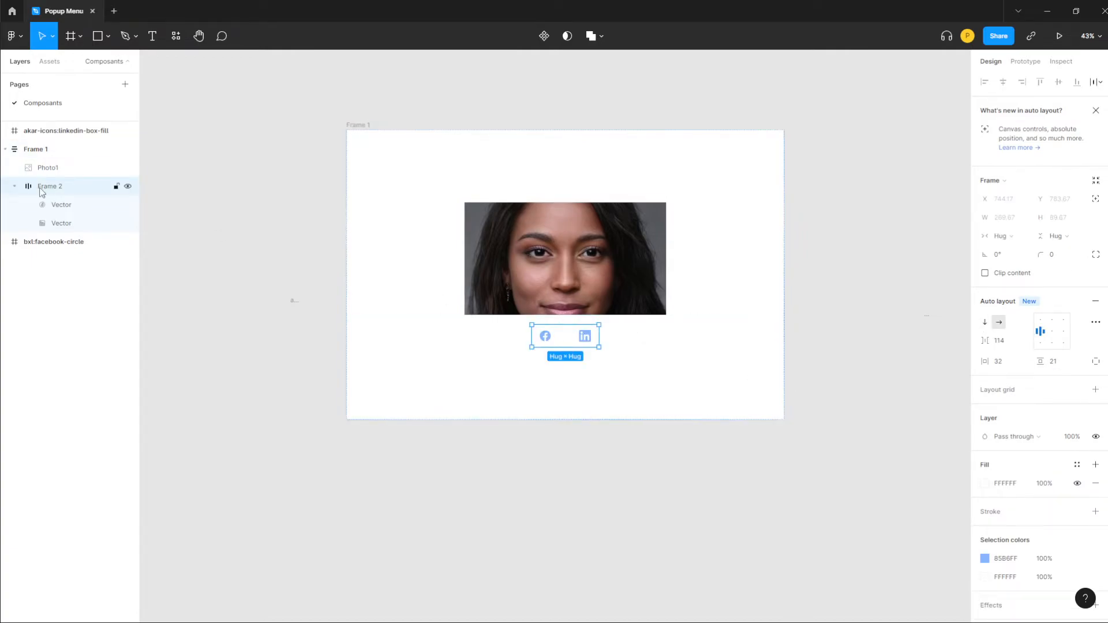
pyautogui.click(1053, 345)
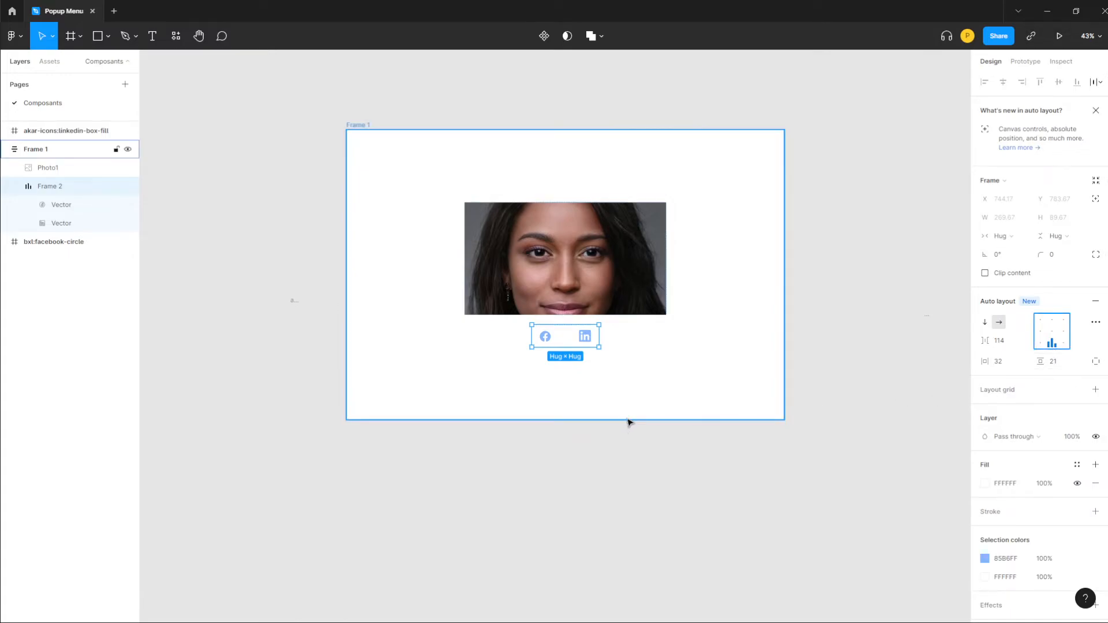
# Resize Frame 1 to about 1844 × 1202, try bottom center alignment and set it back to center.
pyautogui.click(359, 126)
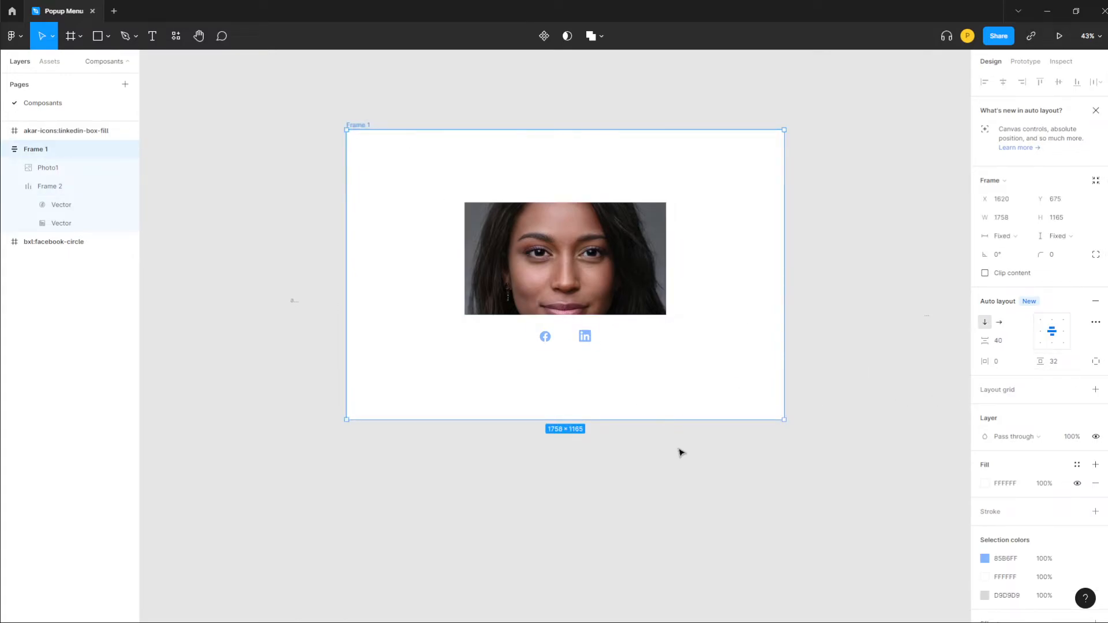
pyautogui.moveTo(687, 421)
pyautogui.mouseDown()
pyautogui.moveTo(693, 465)
pyautogui.moveTo(699, 429)
pyautogui.mouseUp()
pyautogui.moveTo(785, 358); pyautogui.dragTo(806, 358)
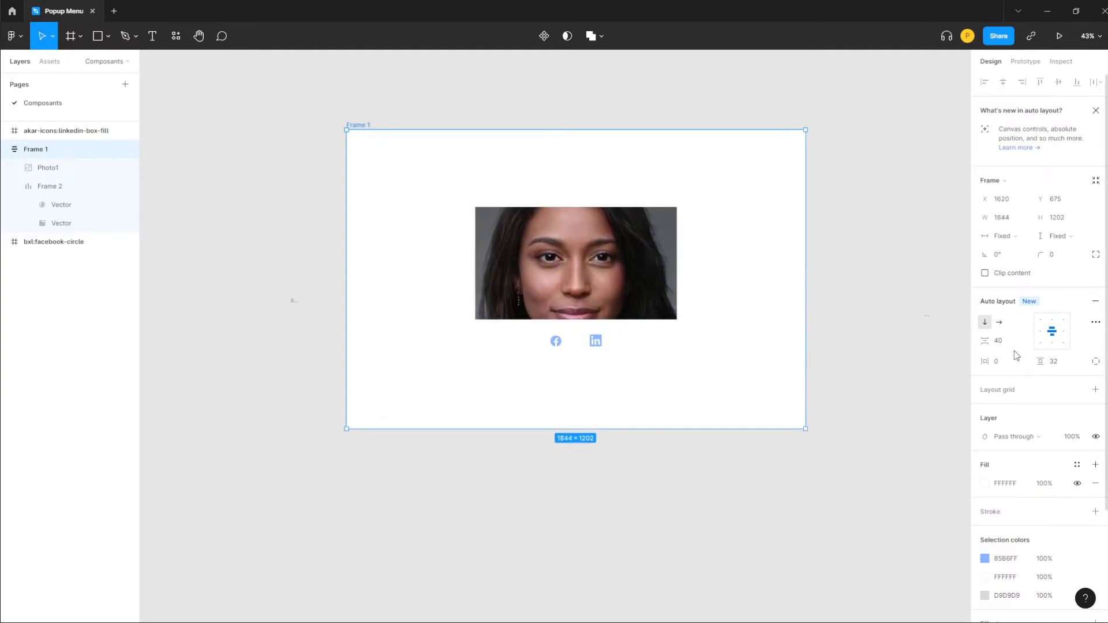
pyautogui.click(1053, 344)
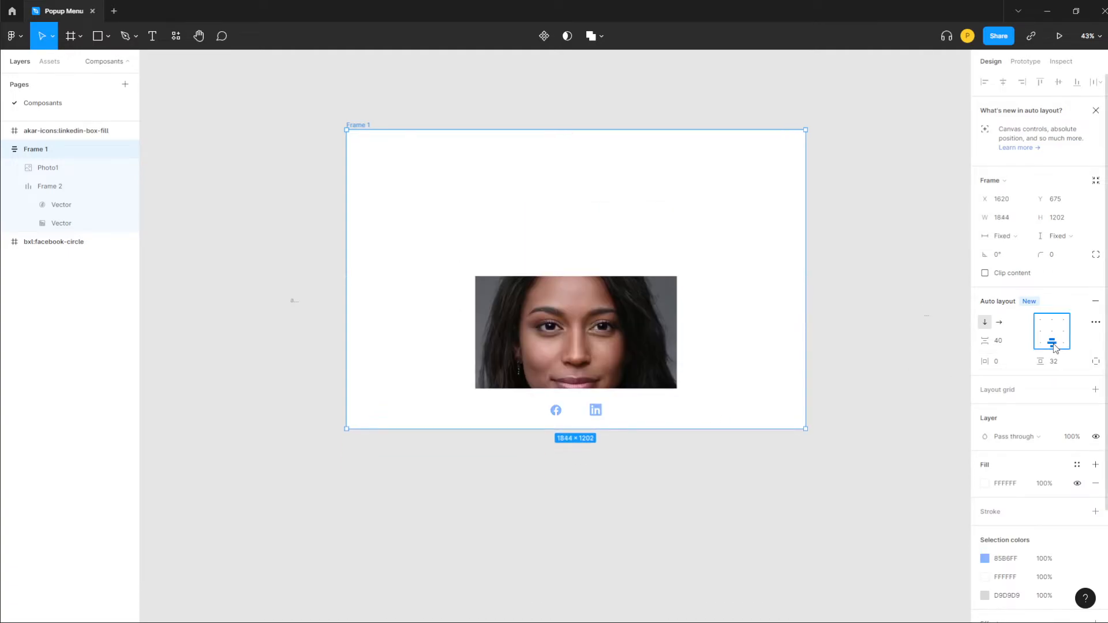
pyautogui.click(1052, 331)
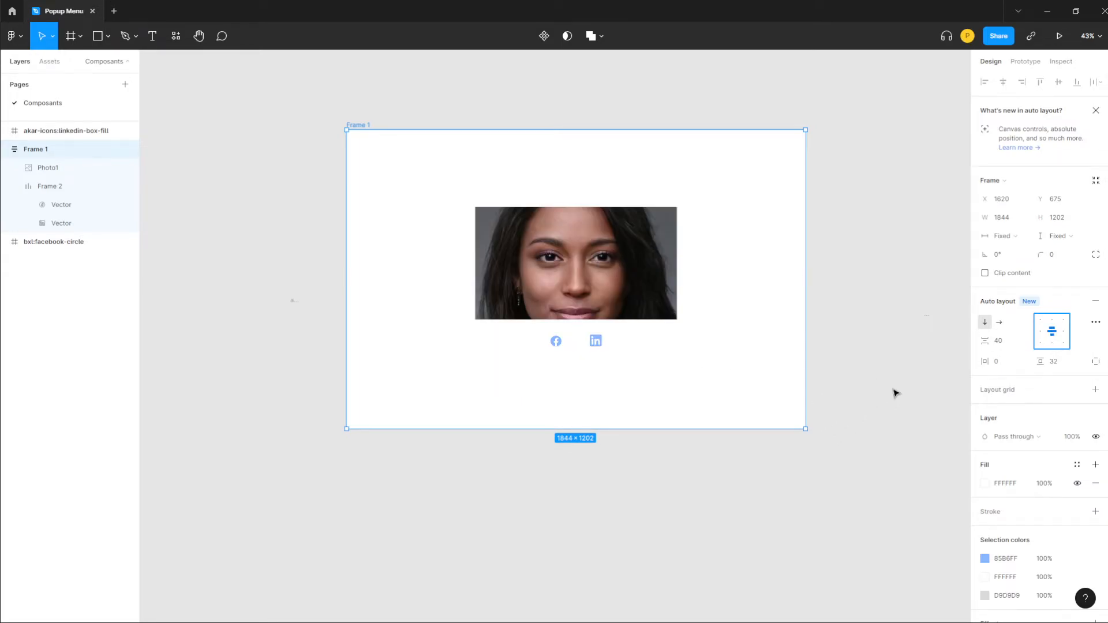
# Add a 1440 × 1024 Desktop preset frame and move it clear of Frame 1 on its right.
pyautogui.scroll(-5, 695, 364)
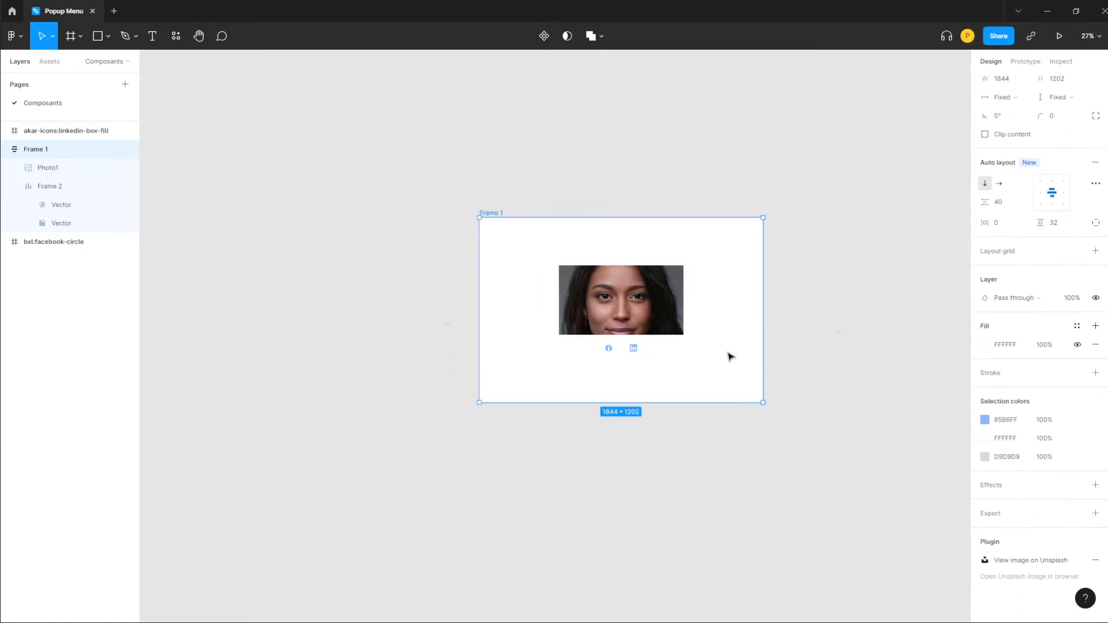
pyautogui.hscroll(5, 734, 357)
pyautogui.click(71, 36)
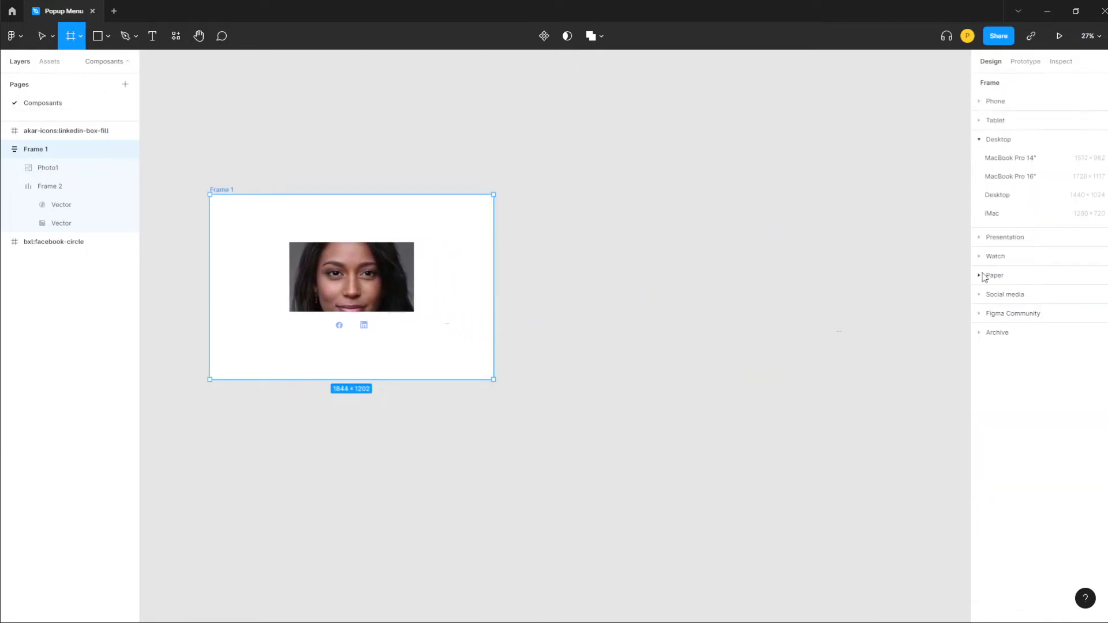
pyautogui.click(1005, 195)
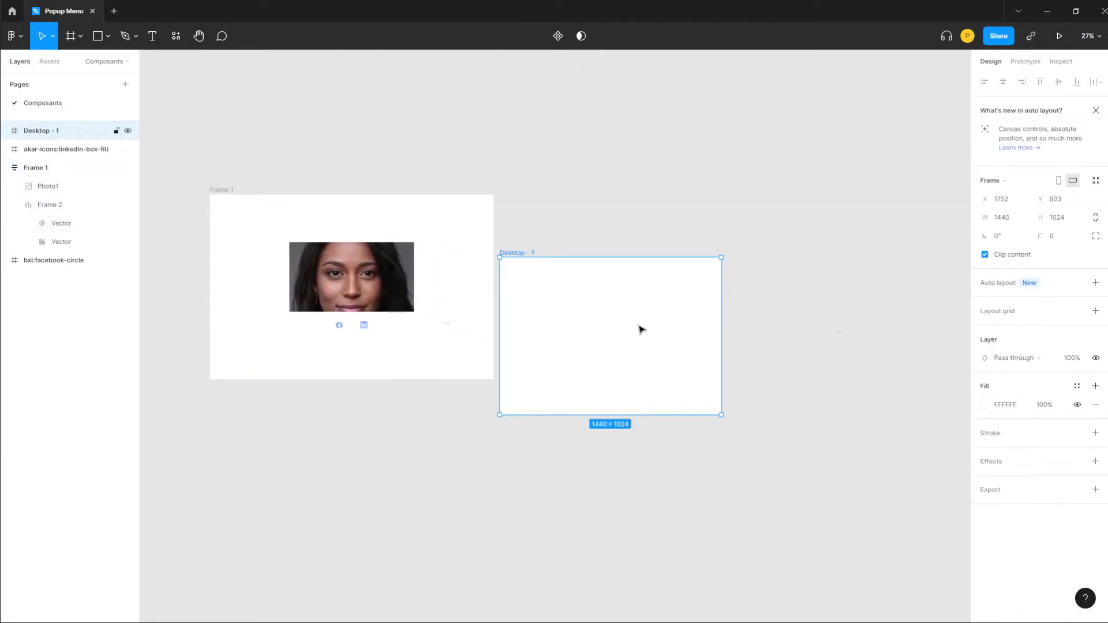
pyautogui.moveTo(636, 326); pyautogui.dragTo(737, 237)
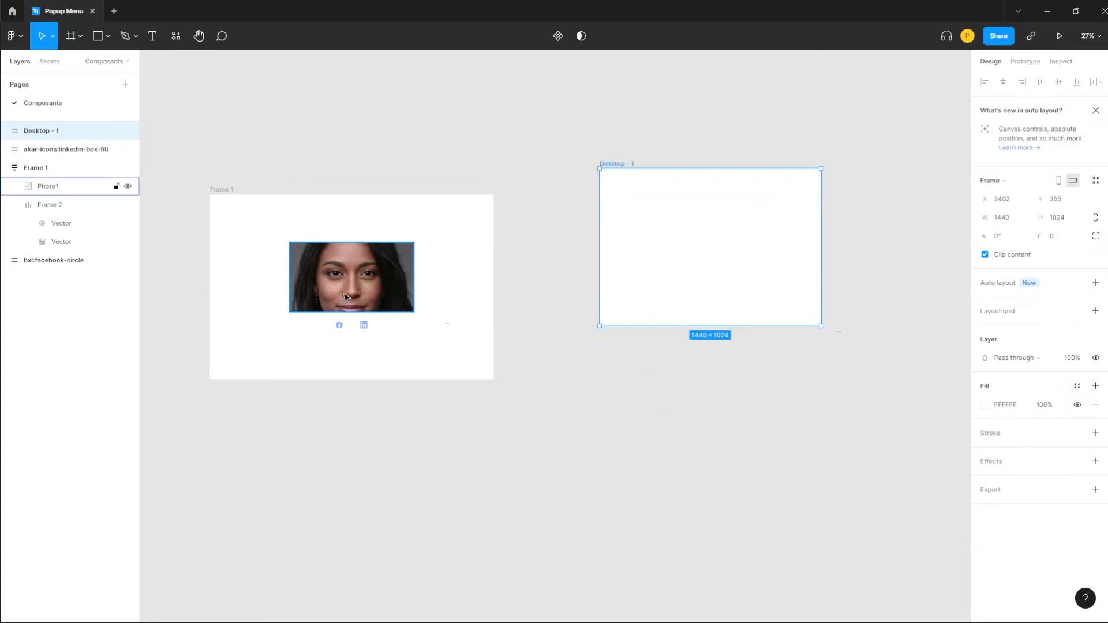
# Move the photo and the icon frame together from Frame 1 into the Desktop - 1 frame.
pyautogui.click(50, 62)
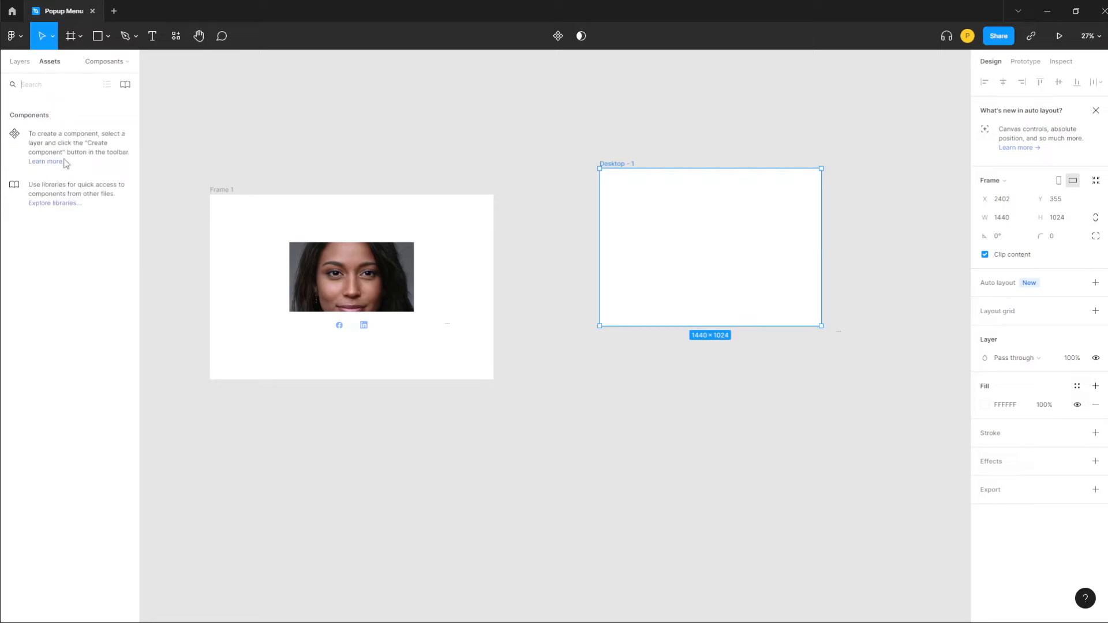
pyautogui.click(21, 62)
pyautogui.click(344, 283)
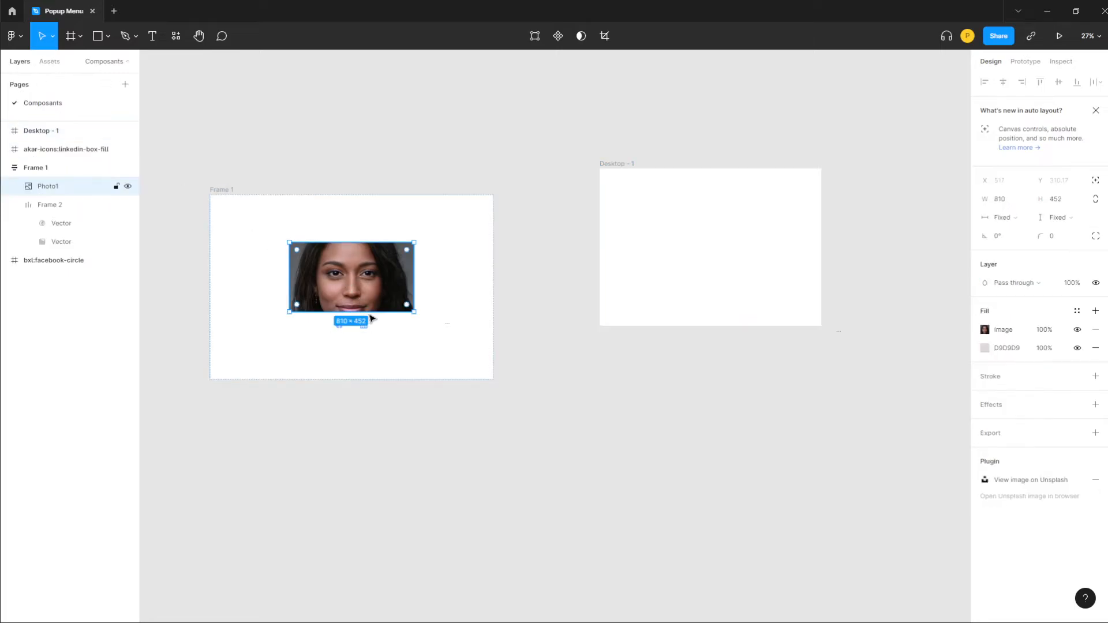
pyautogui.click(378, 361)
pyautogui.click(352, 303)
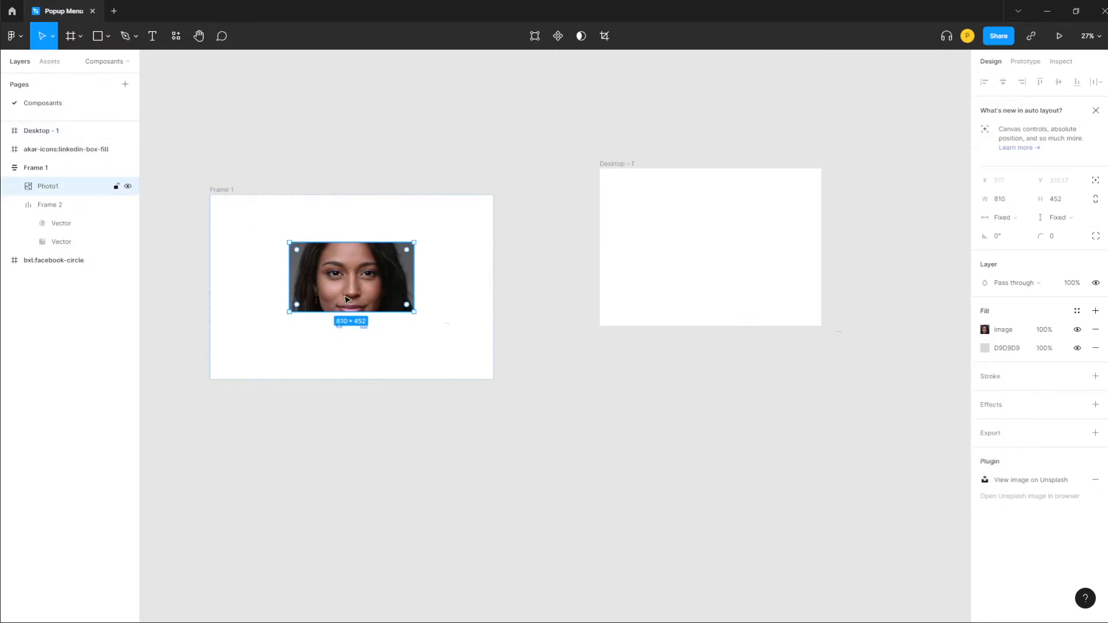
pyautogui.keyDown('shift'); pyautogui.click(339, 334); pyautogui.keyUp('shift')
pyautogui.moveTo(339, 333); pyautogui.dragTo(695, 294)
# Add auto layout to the Desktop - 1 frame and narrow it to a width of about 1289.
pyautogui.click(616, 164)
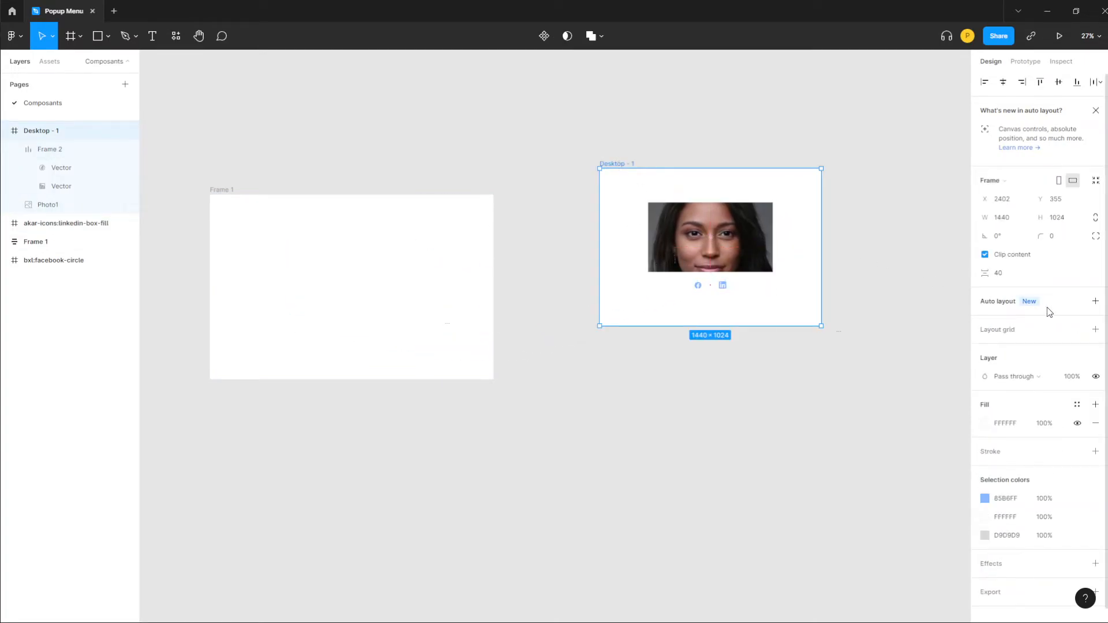
pyautogui.click(1095, 302)
pyautogui.click(903, 417)
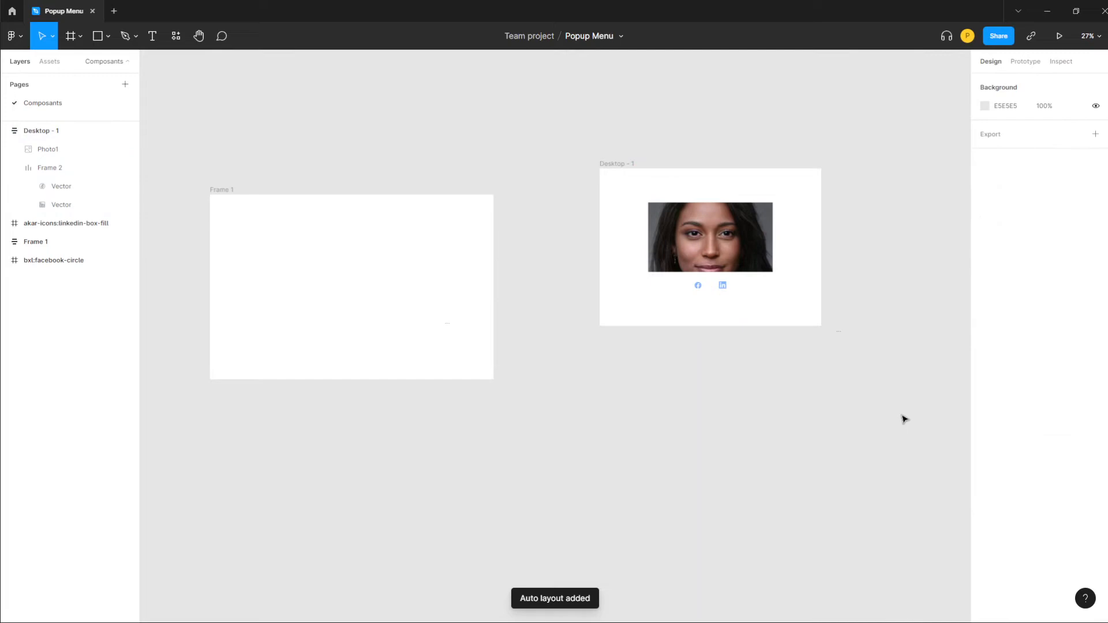
pyautogui.click(817, 326)
pyautogui.moveTo(816, 327)
pyautogui.mouseDown()
pyautogui.moveTo(900, 344)
pyautogui.moveTo(771, 352)
pyautogui.moveTo(797, 326)
pyautogui.mouseUp()
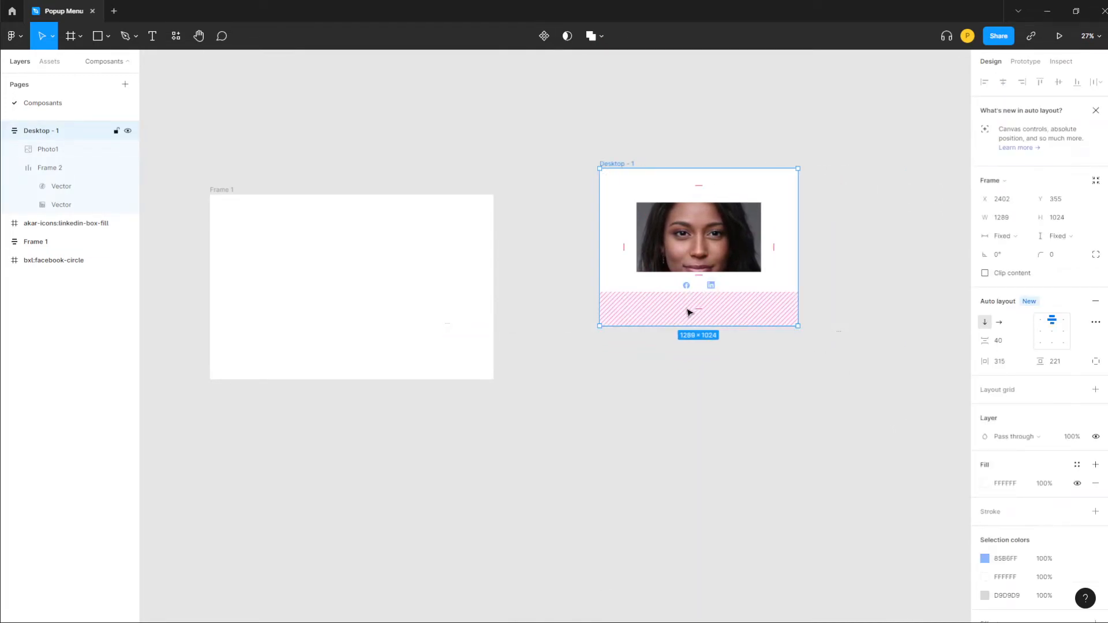
pyautogui.click(702, 346)
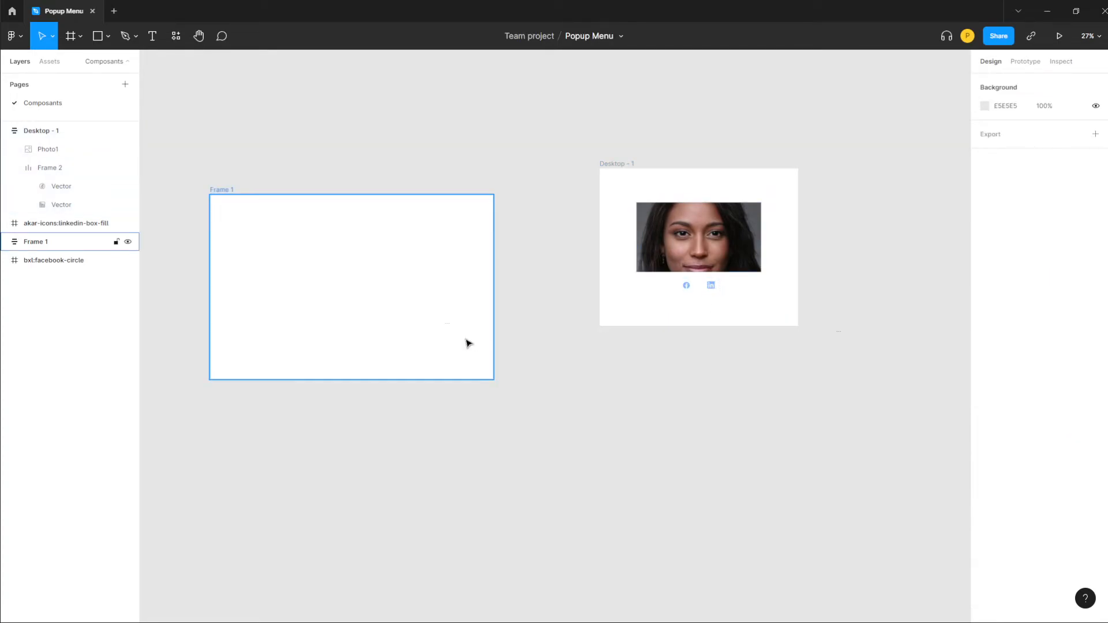
# Delete the emptied Frame 1 and draw a new frame about 1163 × 620 in its place.
pyautogui.click(379, 311)
pyautogui.press('Delete')
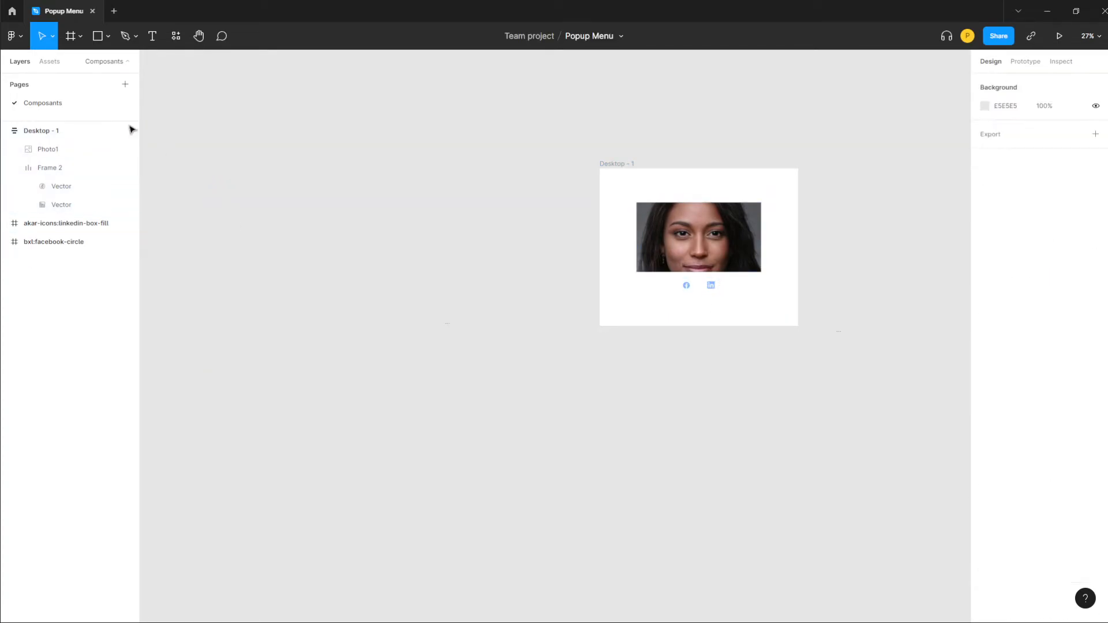
pyautogui.click(74, 36)
pyautogui.moveTo(269, 210); pyautogui.dragTo(448, 305)
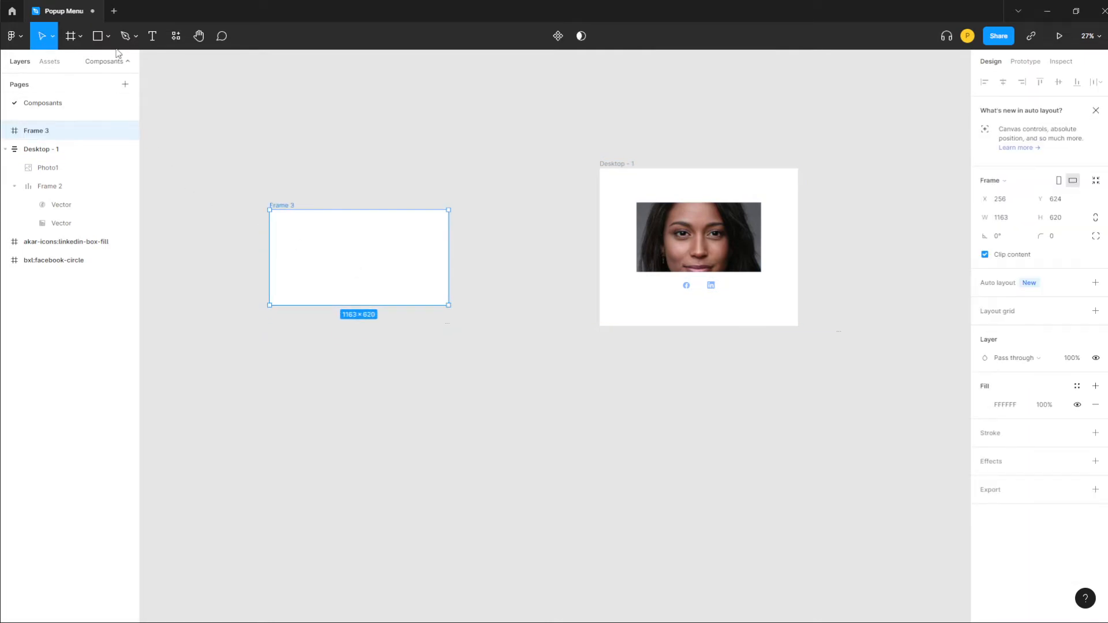
# Draw a circle about 305 × 305 at the left of the new frame and duplicate it level at the right.
pyautogui.click(99, 37)
pyautogui.click(110, 36)
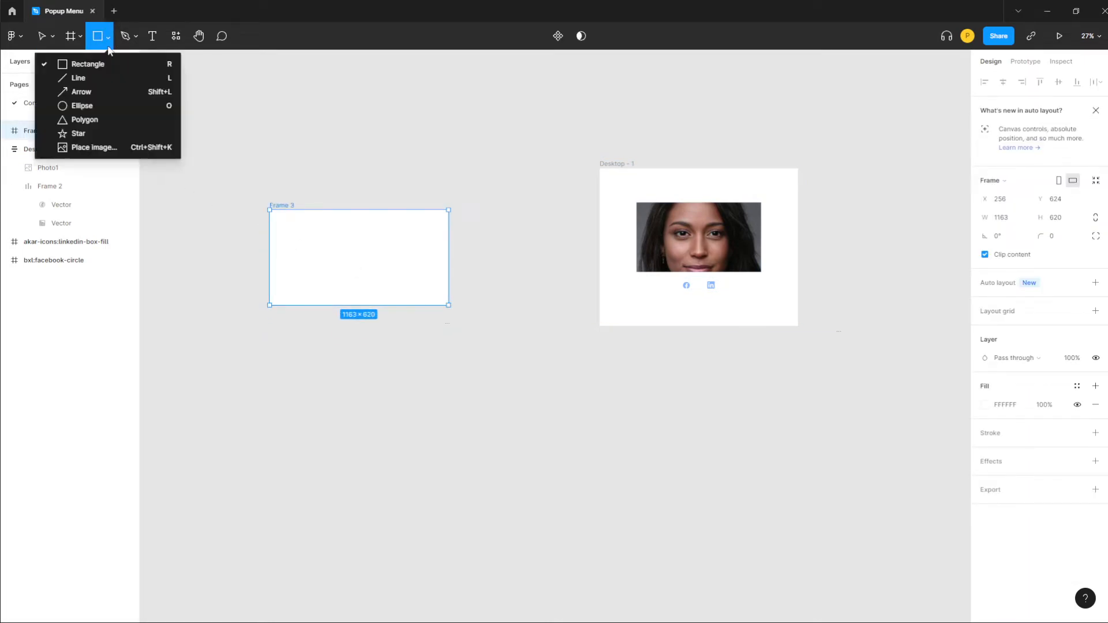
pyautogui.click(75, 104)
pyautogui.moveTo(282, 238)
pyautogui.mouseDown()
pyautogui.moveTo(329, 284)
pyautogui.moveTo(379, 267)
pyautogui.moveTo(430, 276)
pyautogui.mouseUp()
pyautogui.hotkey('ctrl', 'd')
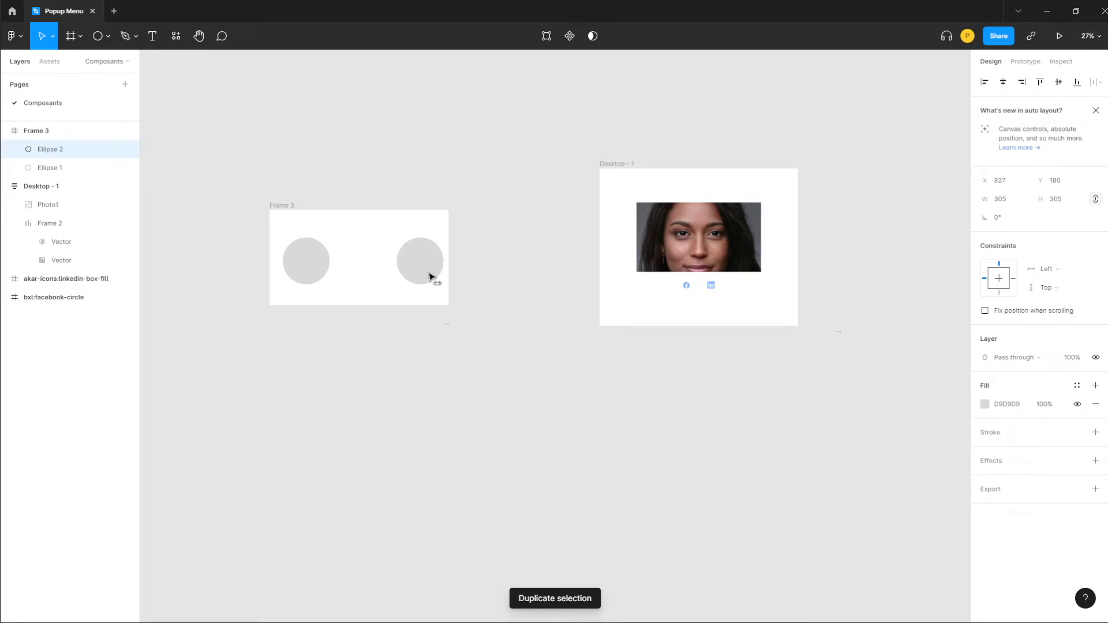
# Add a third matching circle between the other two, then distribute all three evenly and centre the row across Frame 3.
pyautogui.hotkey('ctrl', 'd')
pyautogui.moveTo(529, 273); pyautogui.dragTo(358, 272)
pyautogui.keyDown('shift'); pyautogui.click(312, 271); pyautogui.keyUp('shift')
pyautogui.keyDown('shift'); pyautogui.click(443, 271); pyautogui.keyUp('shift')
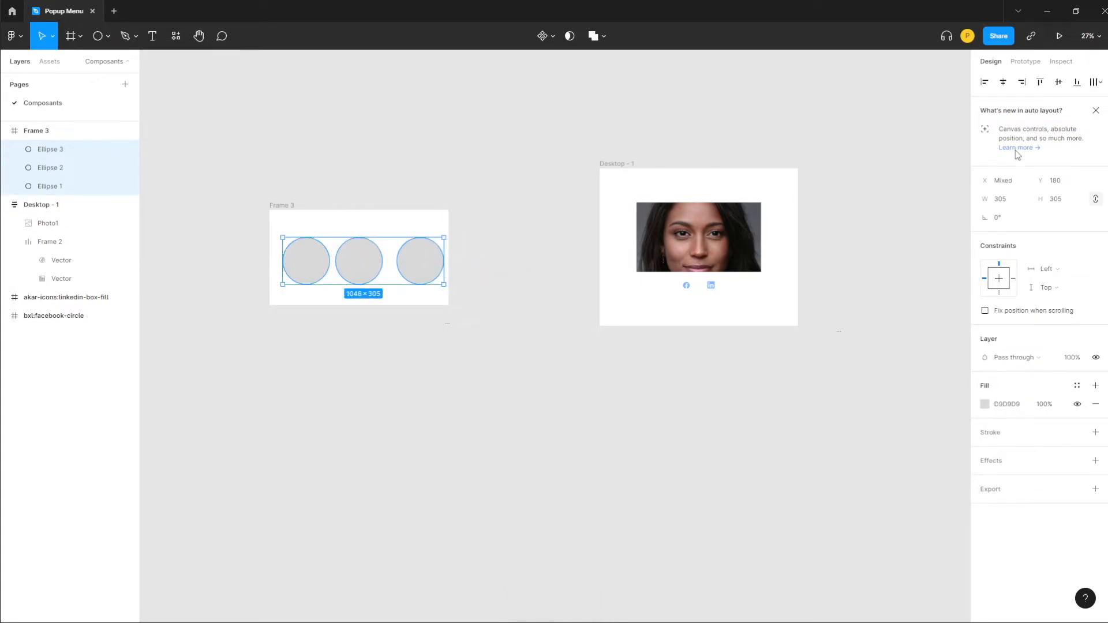
pyautogui.click(1099, 82)
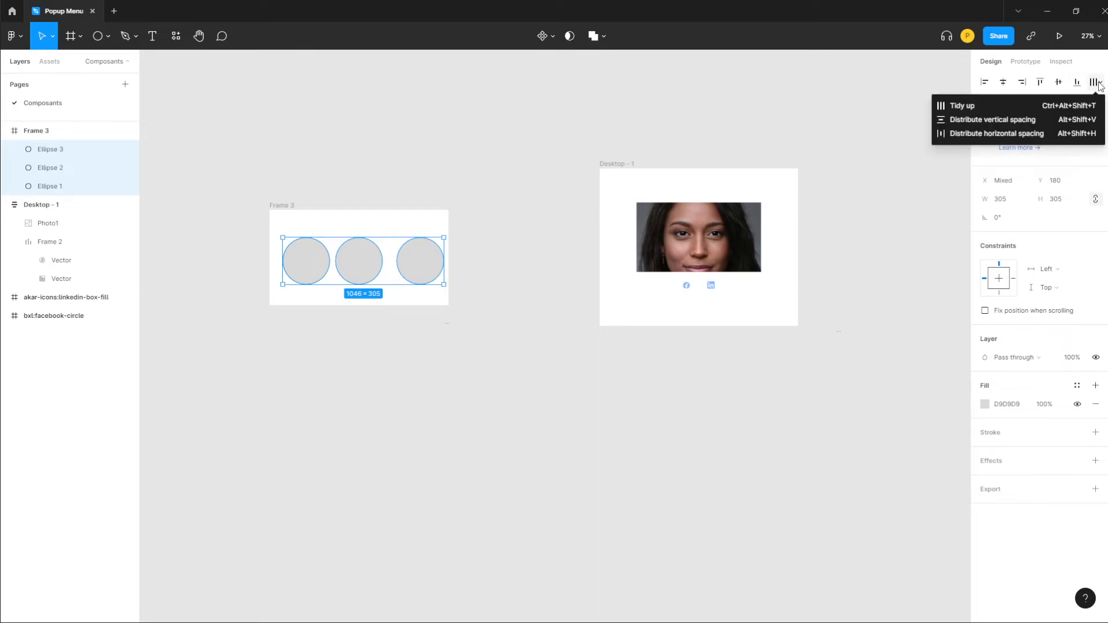
pyautogui.click(1018, 132)
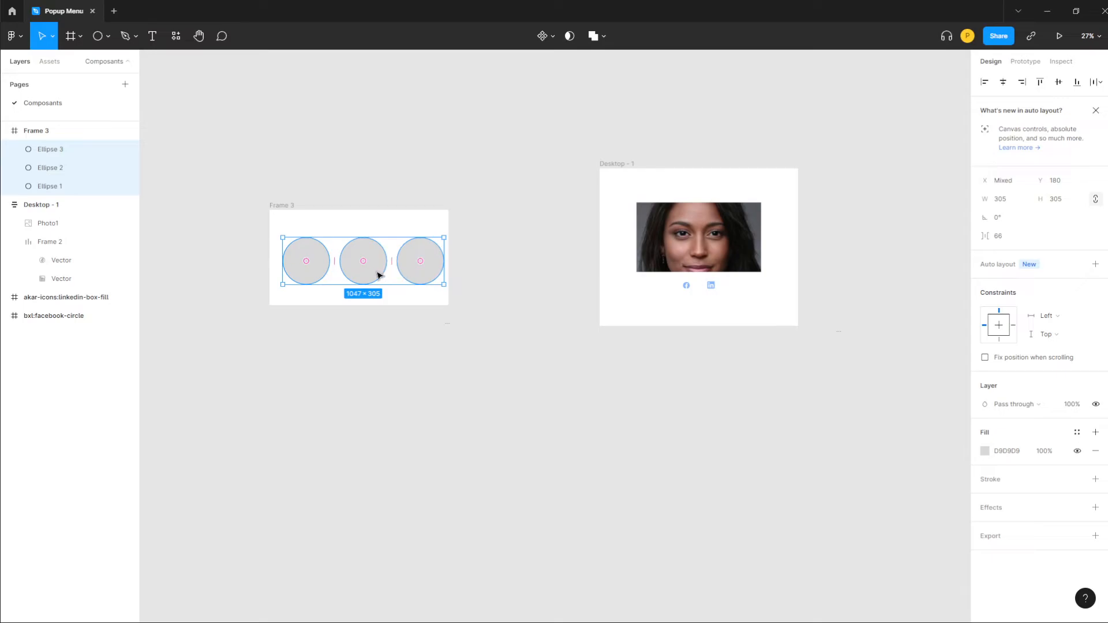
pyautogui.moveTo(369, 276); pyautogui.dragTo(365, 275)
pyautogui.click(525, 289)
# Fill the three circles with portrait photos from the Unsplash plugin and close the plugin.
pyautogui.click(312, 261)
pyautogui.keyDown('shift'); pyautogui.click(358, 265); pyautogui.keyUp('shift')
pyautogui.keyDown('shift'); pyautogui.click(415, 261); pyautogui.keyUp('shift')
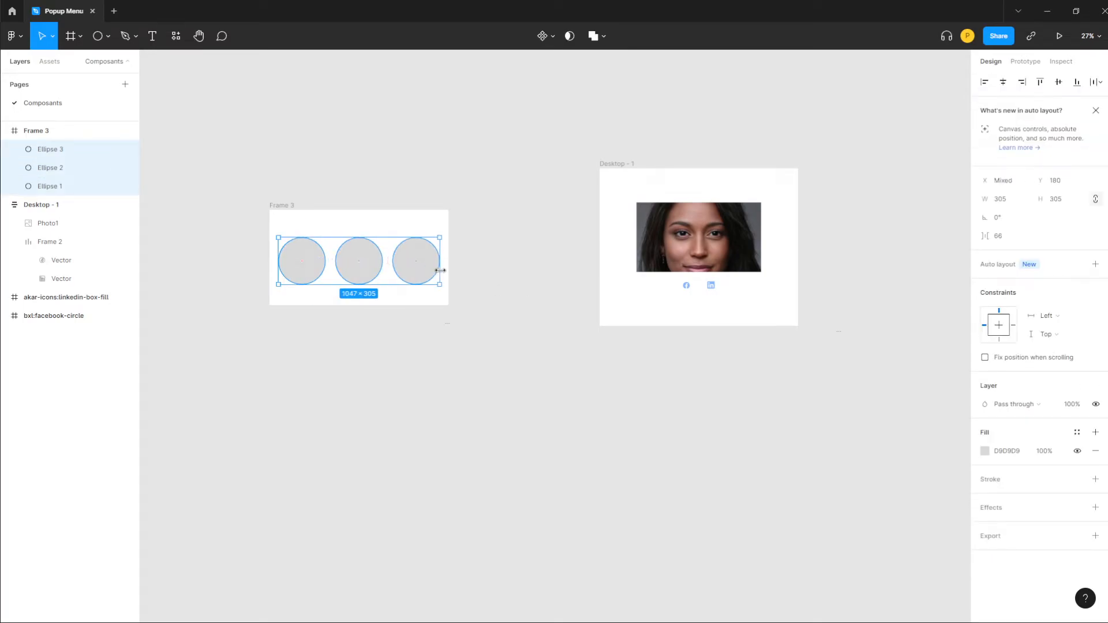
pyautogui.rightClick(433, 266)
pyautogui.moveTo(465, 501)
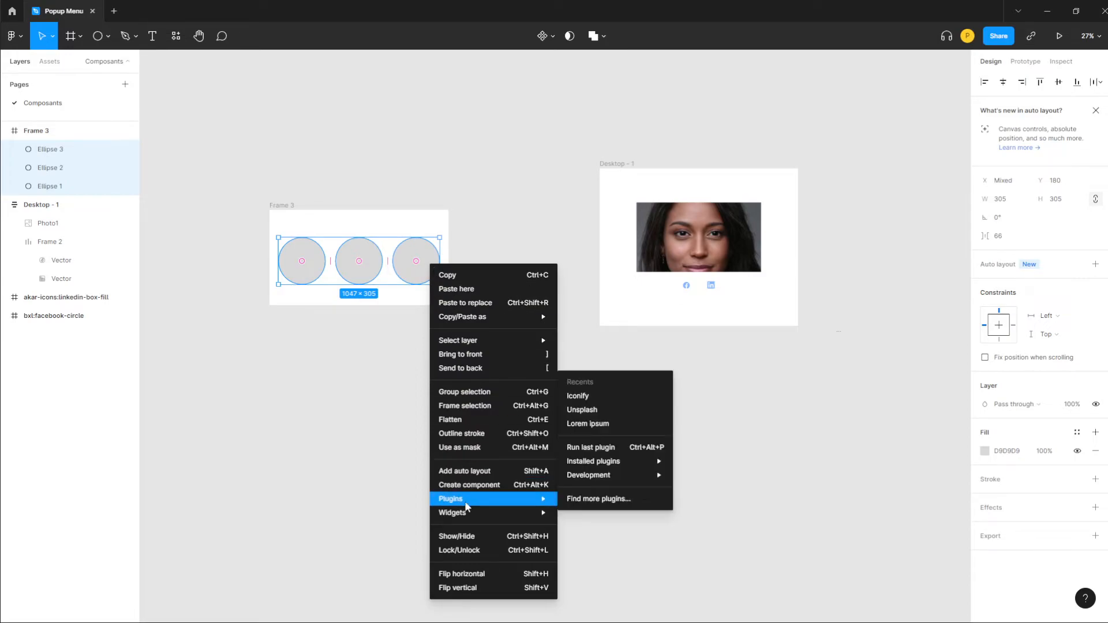
pyautogui.click(600, 412)
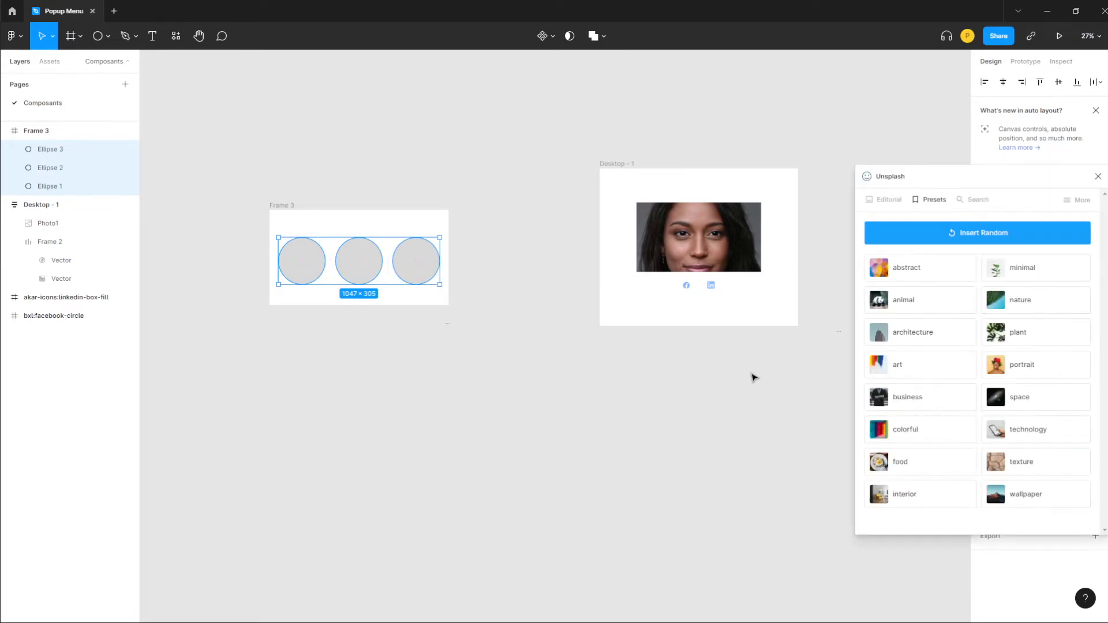
pyautogui.click(1017, 365)
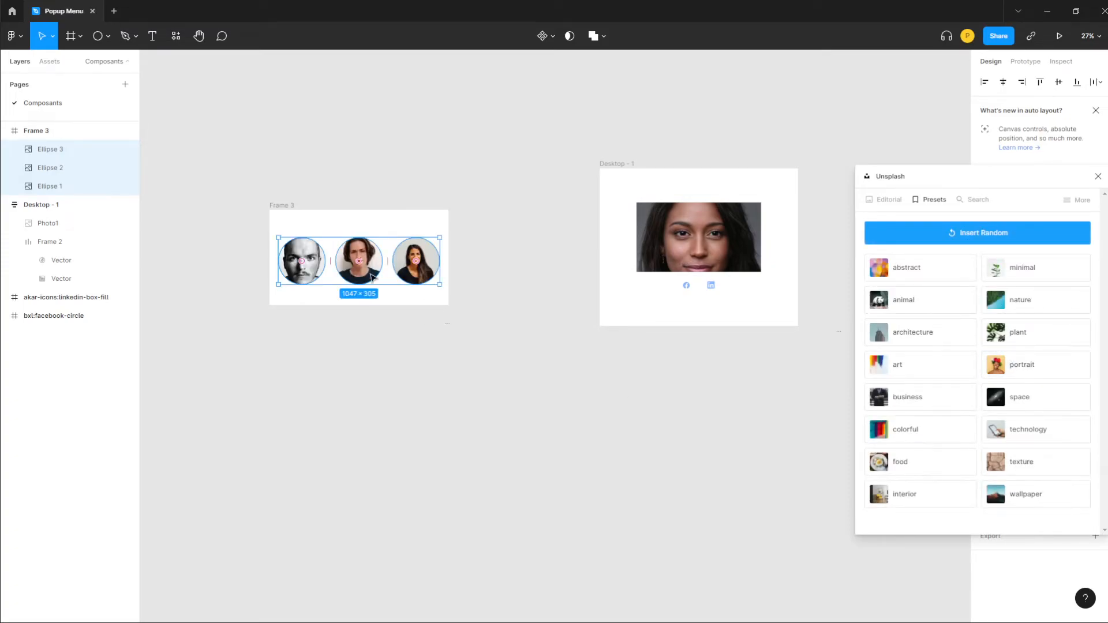
pyautogui.click(283, 213)
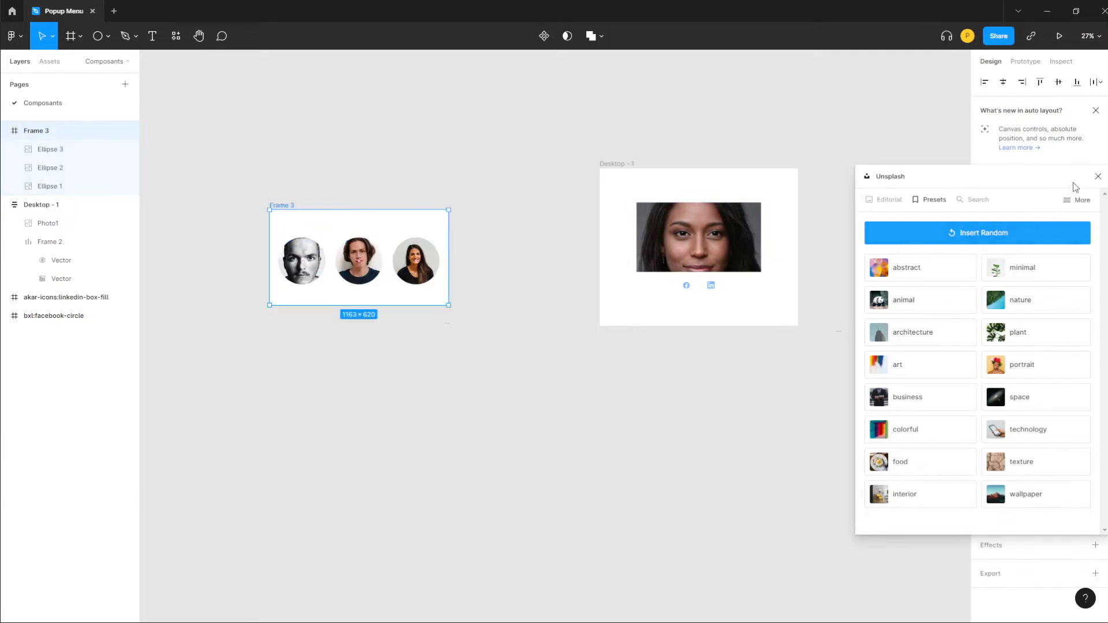
pyautogui.click(1097, 176)
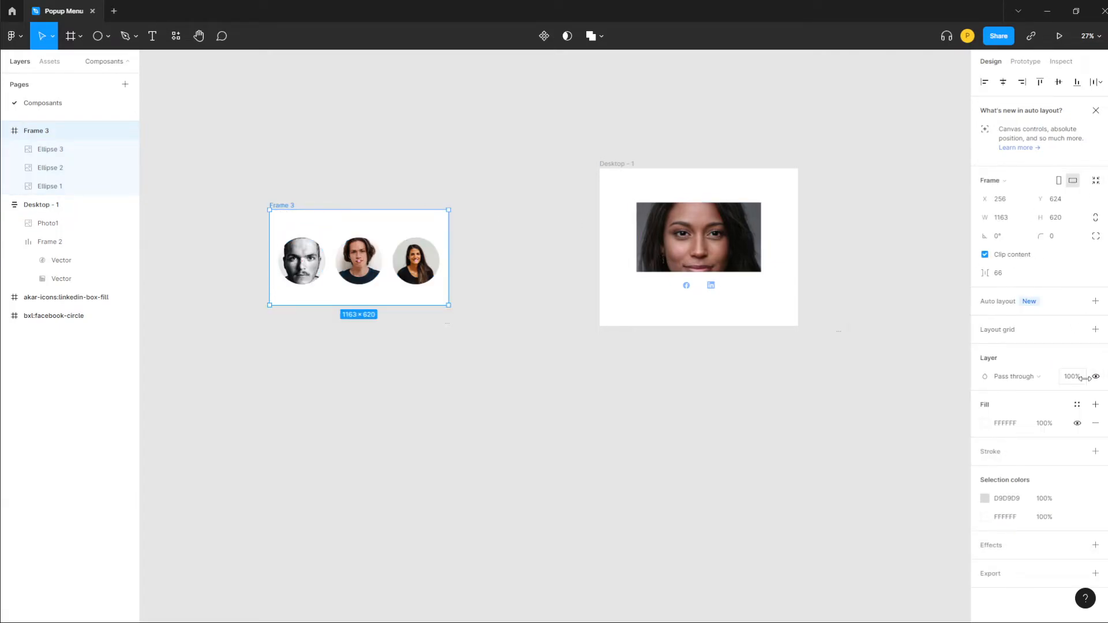
# Add auto layout to Frame 3 and reduce its height to about 549.
pyautogui.click(1095, 301)
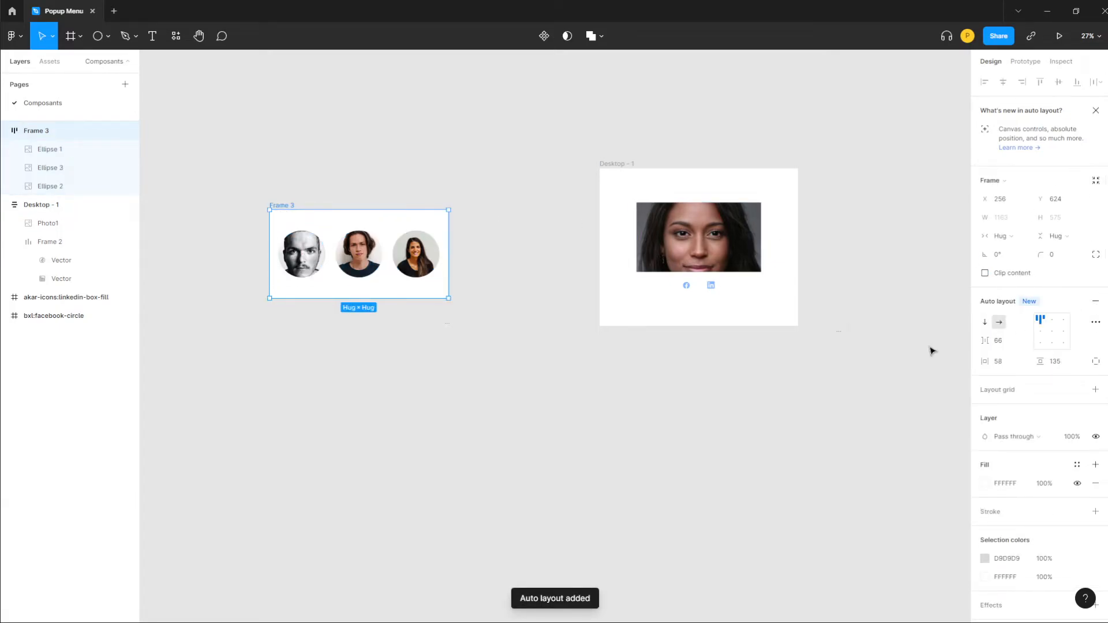
pyautogui.click(542, 381)
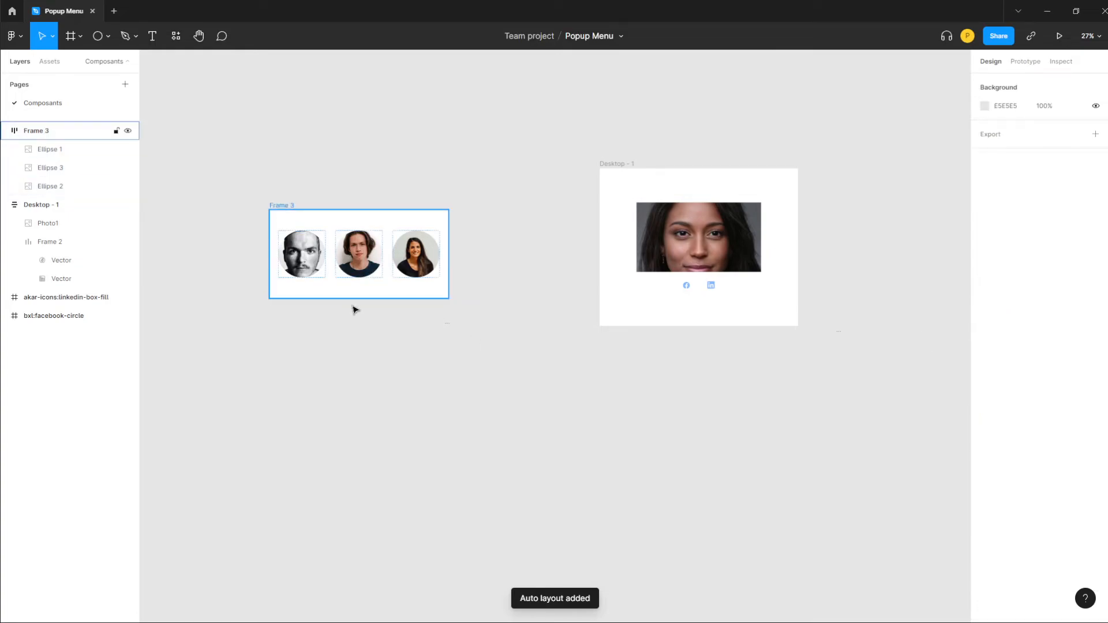
pyautogui.click(373, 288)
pyautogui.moveTo(373, 299)
pyautogui.mouseDown()
pyautogui.moveTo(373, 314)
pyautogui.moveTo(373, 294)
pyautogui.mouseUp()
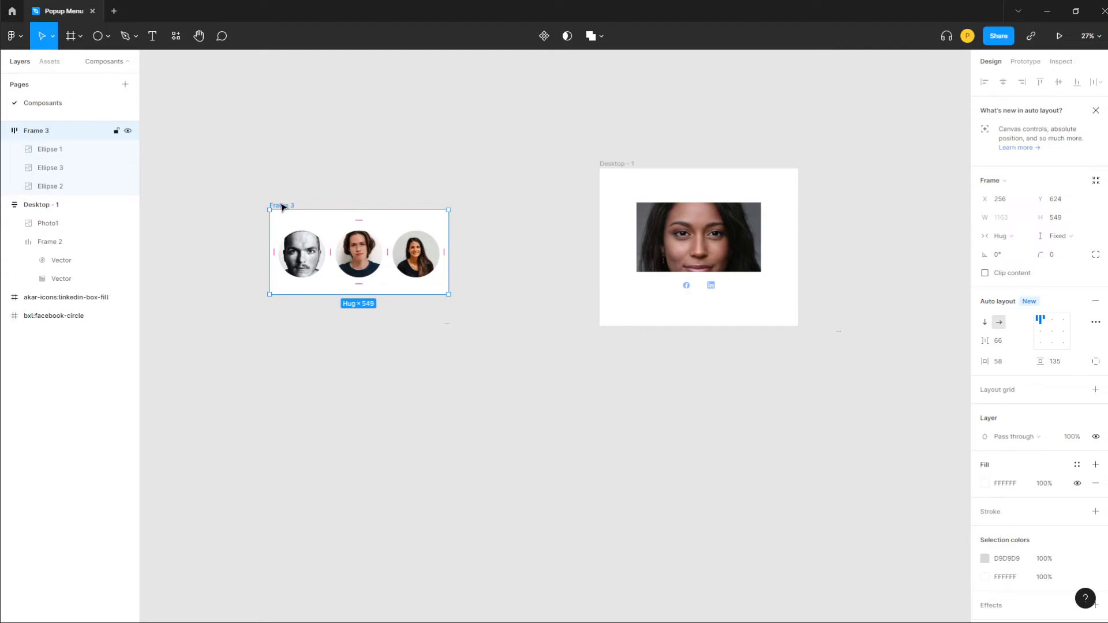
# Place Frame 3 over the lower part of Desktop - 1 and extend Desktop - 1 to a height of about 1408.
pyautogui.moveTo(281, 209); pyautogui.dragTo(625, 287)
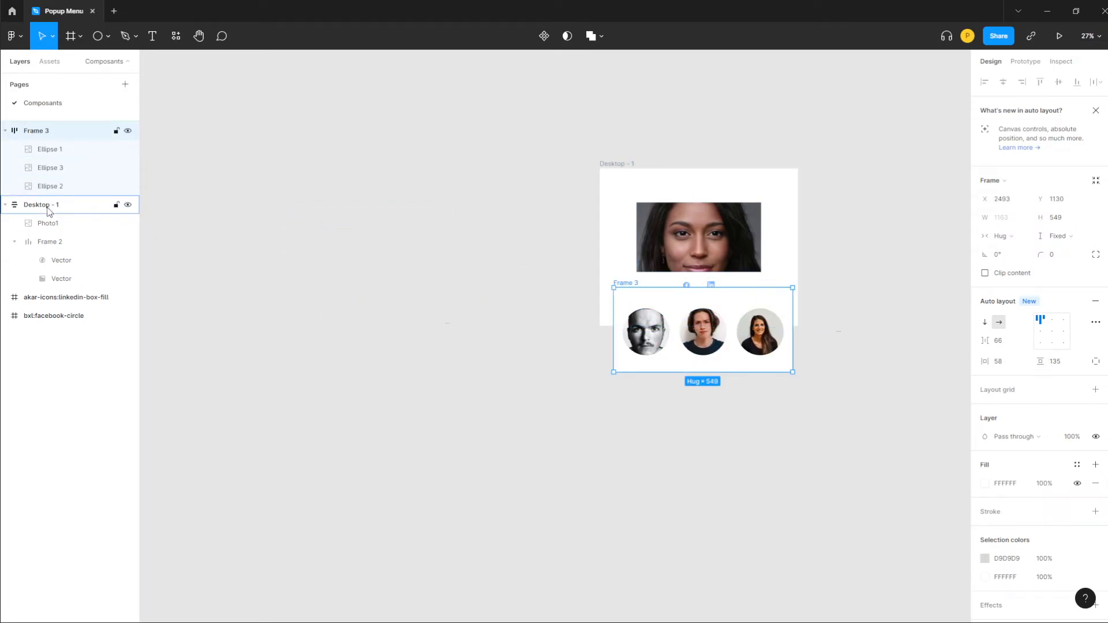
pyautogui.moveTo(49, 210); pyautogui.dragTo(24, 289)
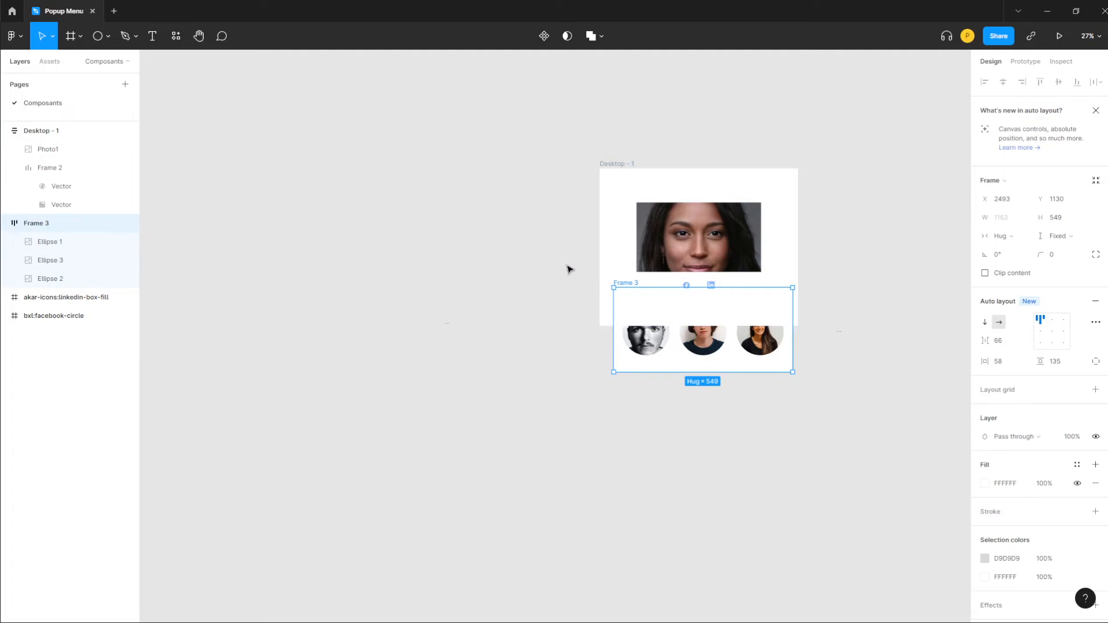
pyautogui.click(606, 246)
pyautogui.moveTo(768, 327); pyautogui.dragTo(766, 384)
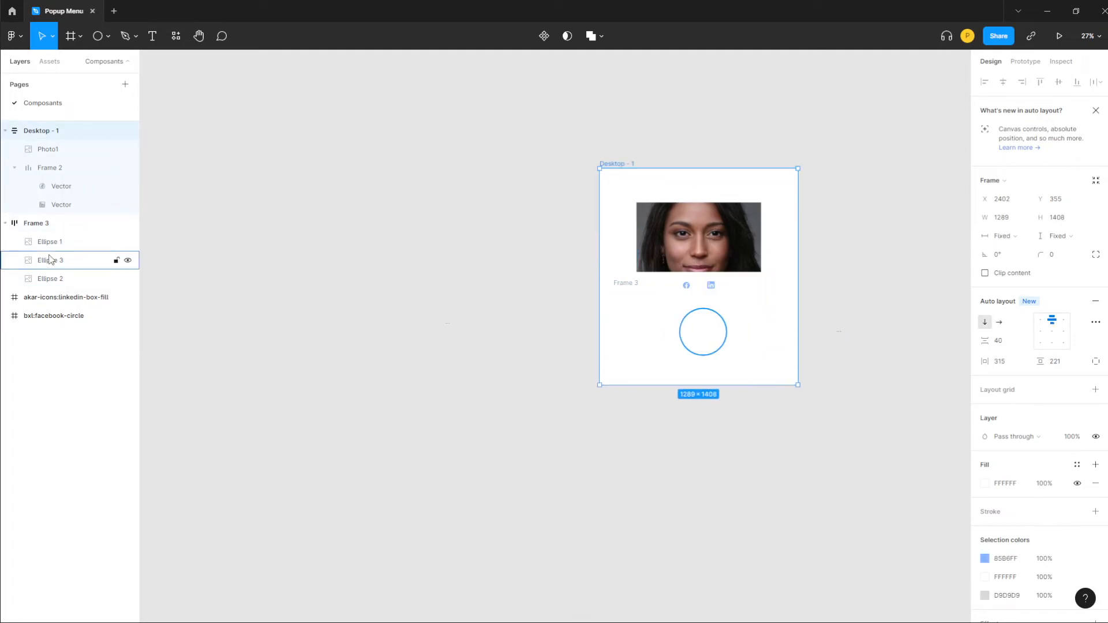
# Nest Frame 3 inside Frame 2, below the two icon vectors in Desktop - 1.
pyautogui.click(27, 225)
pyautogui.moveTo(26, 226); pyautogui.dragTo(56, 210)
# Widen Desktop - 1 to about 1658 and move it to about X 1445, Y 193 on the canvas.
pyautogui.click(788, 217)
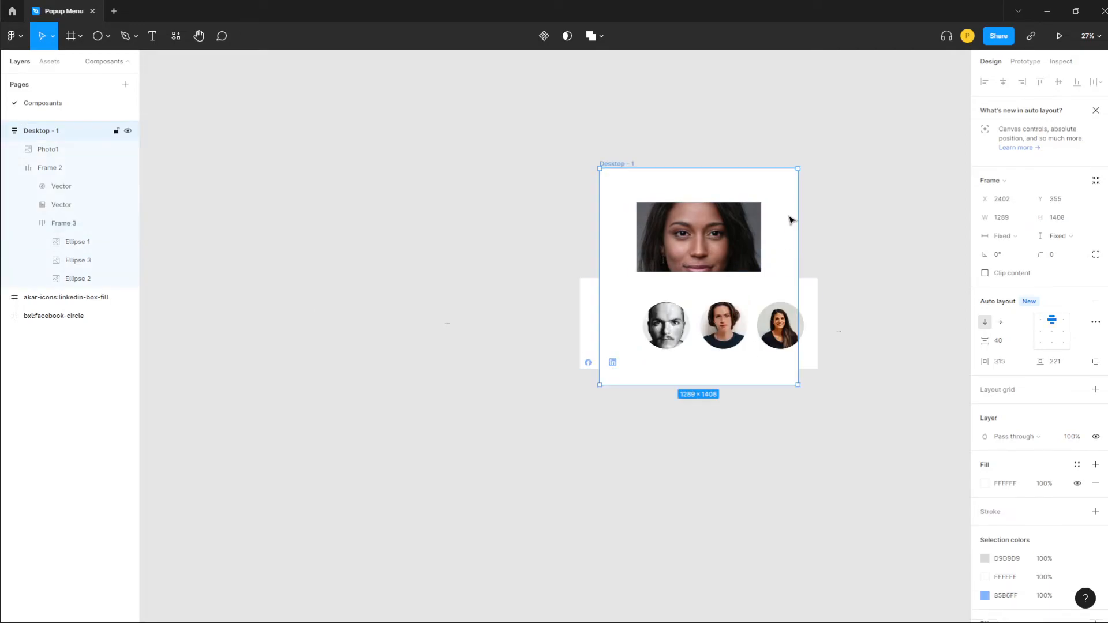
pyautogui.moveTo(799, 238); pyautogui.dragTo(855, 243)
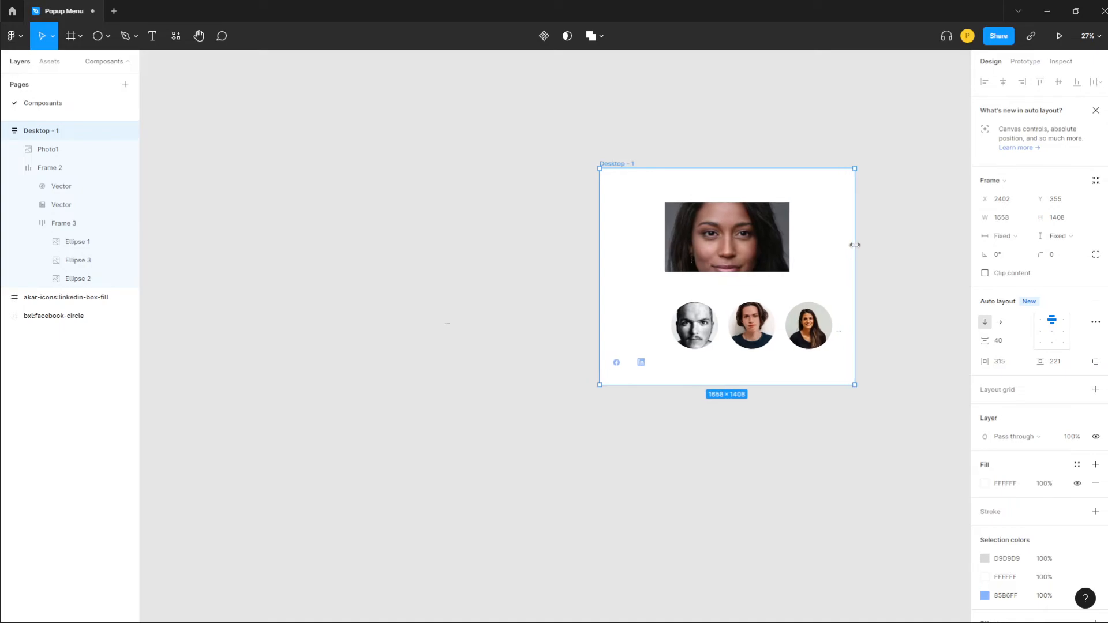
pyautogui.moveTo(626, 167); pyautogui.dragTo(478, 142)
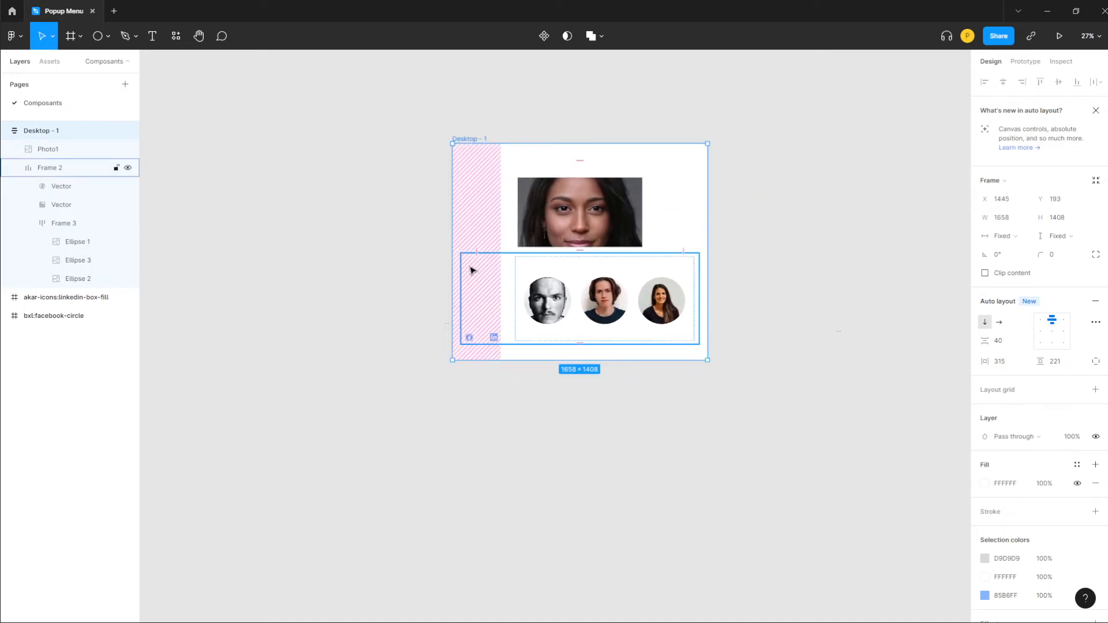
# Set the left padding of Desktop - 1 to 0 and align its contents to the centre.
pyautogui.click(500, 214)
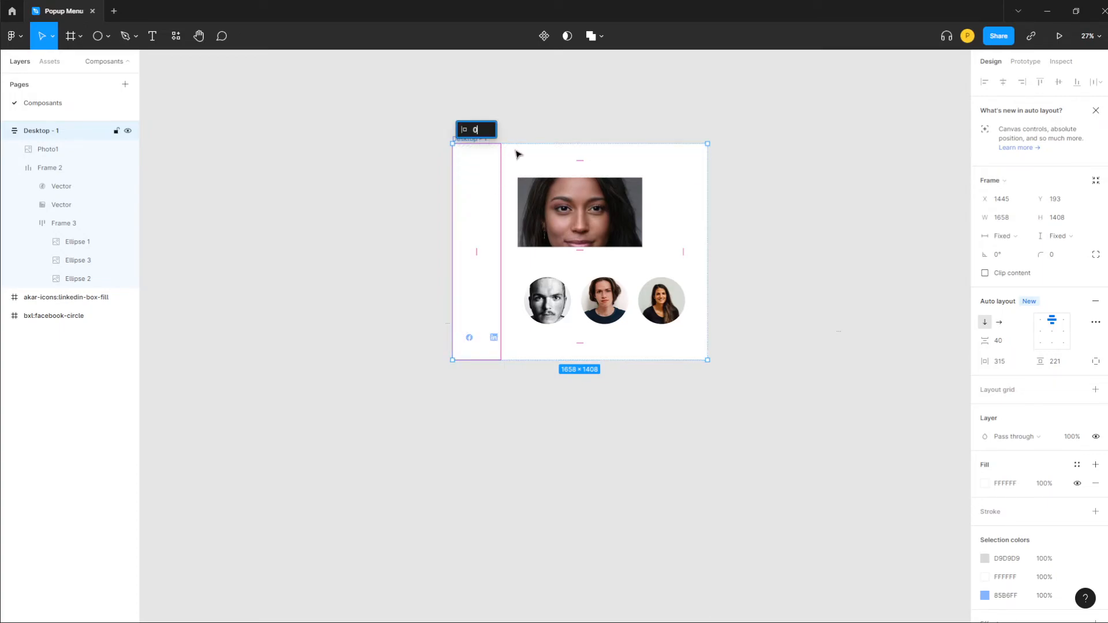
pyautogui.write('0')
pyautogui.press('Return')
pyautogui.click(880, 291)
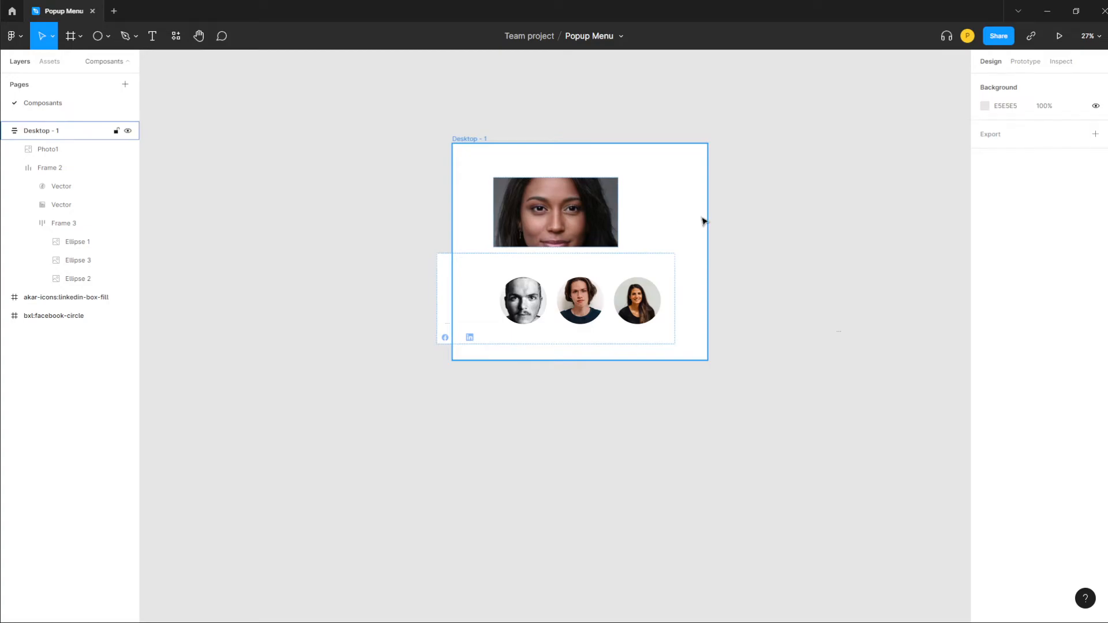
pyautogui.click(460, 186)
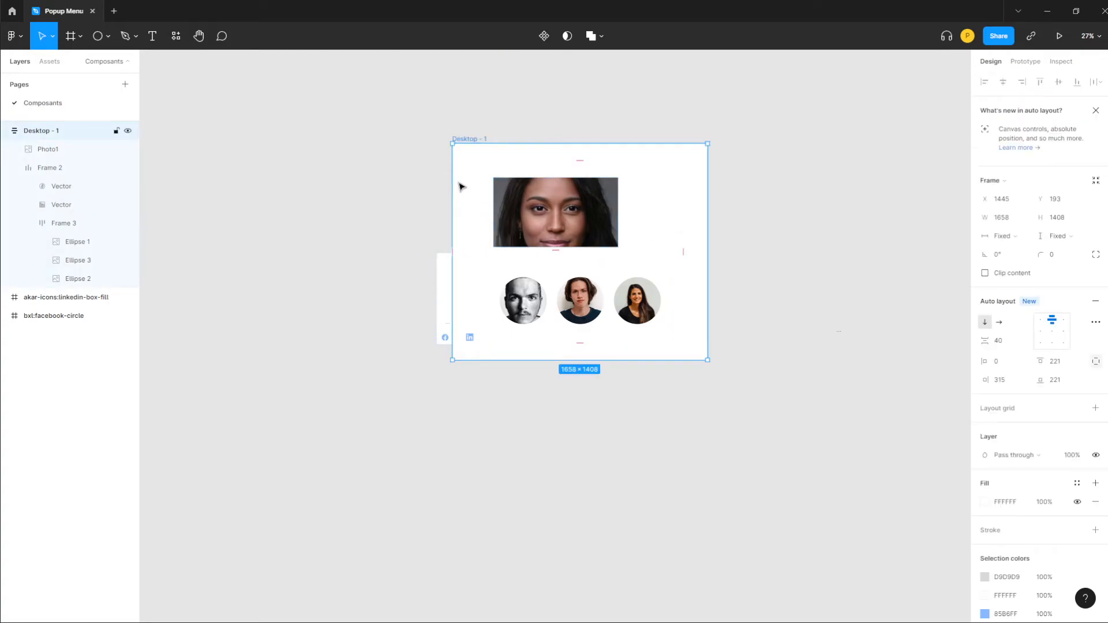
pyautogui.click(1052, 332)
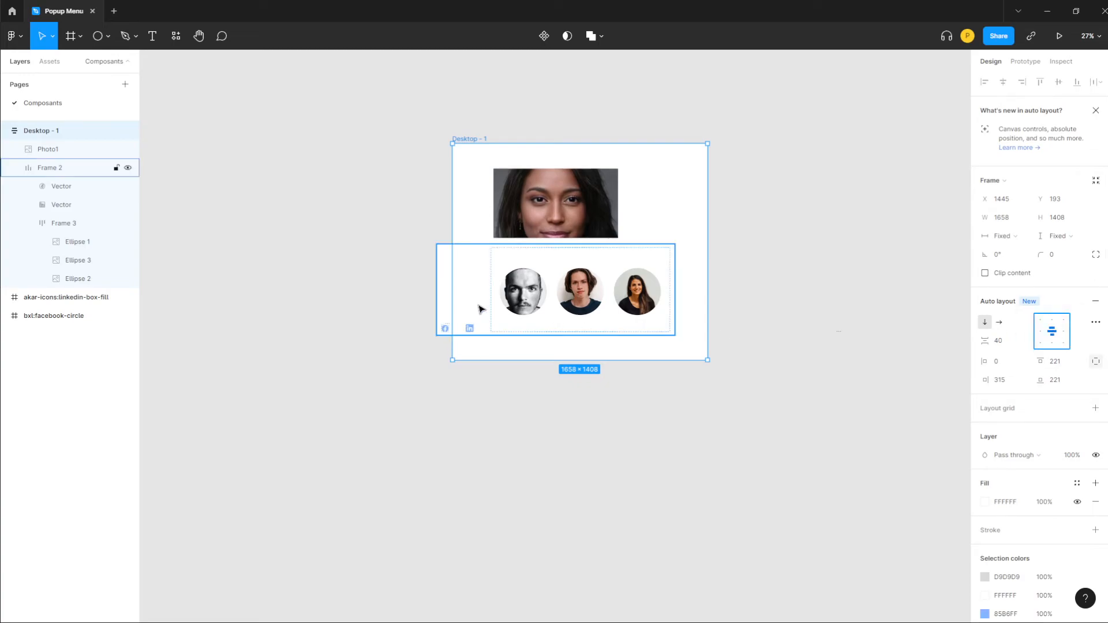
# Set the spacing between items in Frame 2 to 0.
pyautogui.click(449, 306)
pyautogui.moveTo(451, 282); pyautogui.dragTo(469, 281)
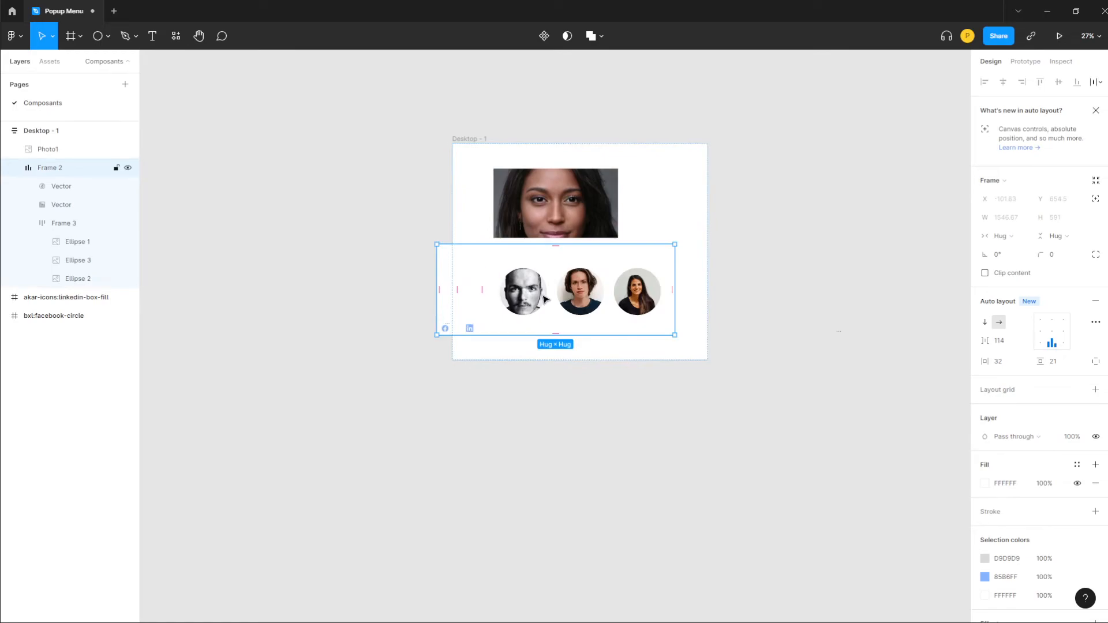
pyautogui.click(1004, 344)
pyautogui.write('0')
pyautogui.press('Return')
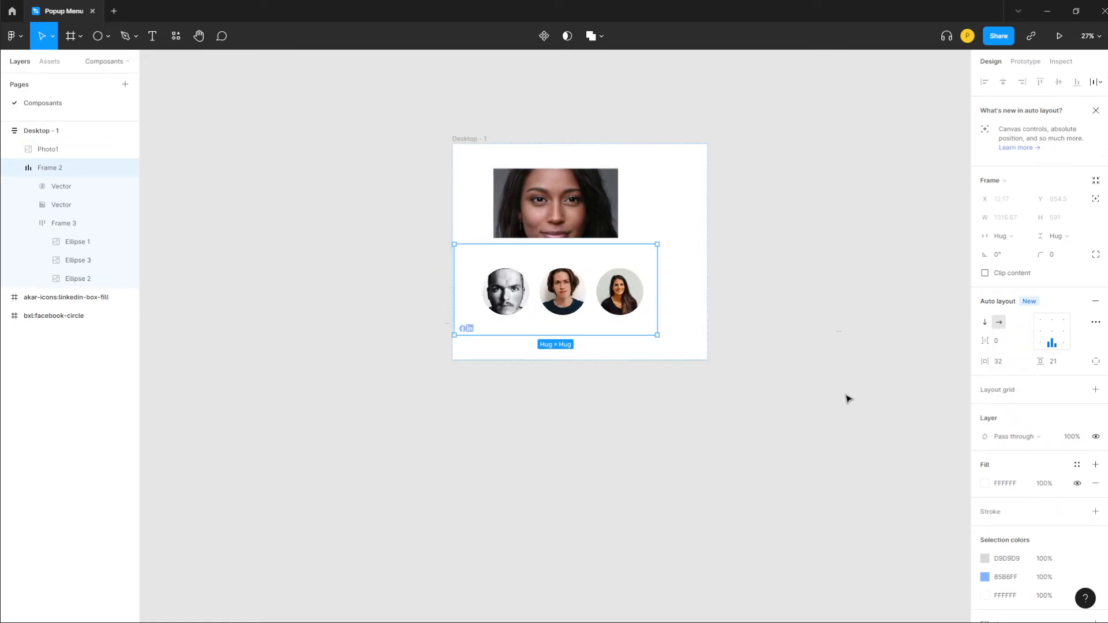
pyautogui.click(848, 397)
# Set the left padding of Desktop - 1 to about 56 and its right padding to about 58, keeping centre alignment.
pyautogui.click(472, 138)
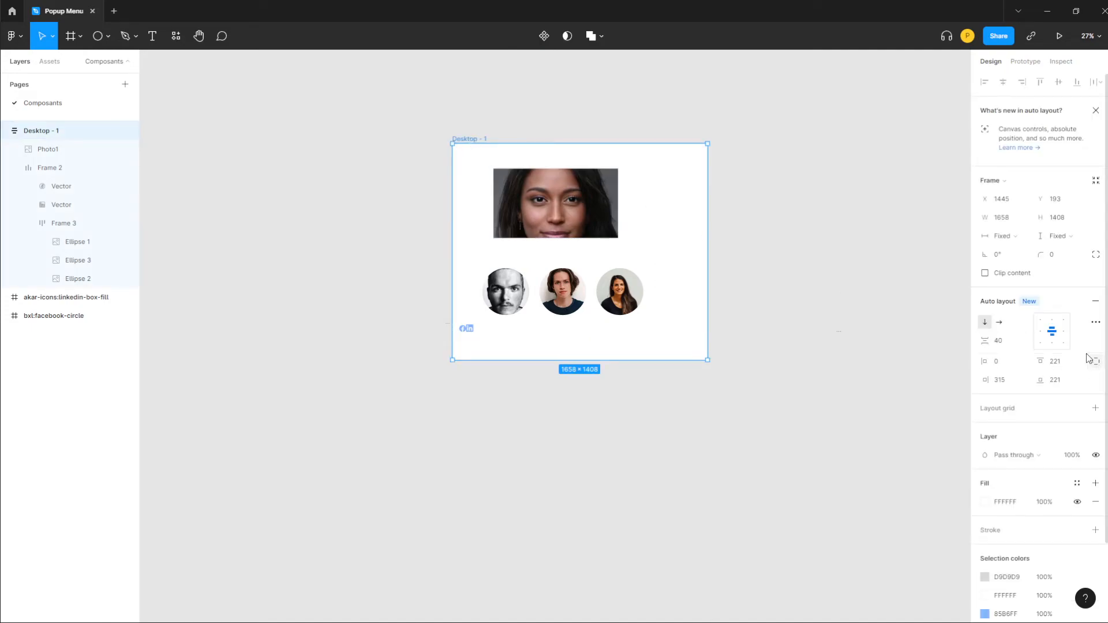
pyautogui.click(1063, 340)
pyautogui.click(1049, 334)
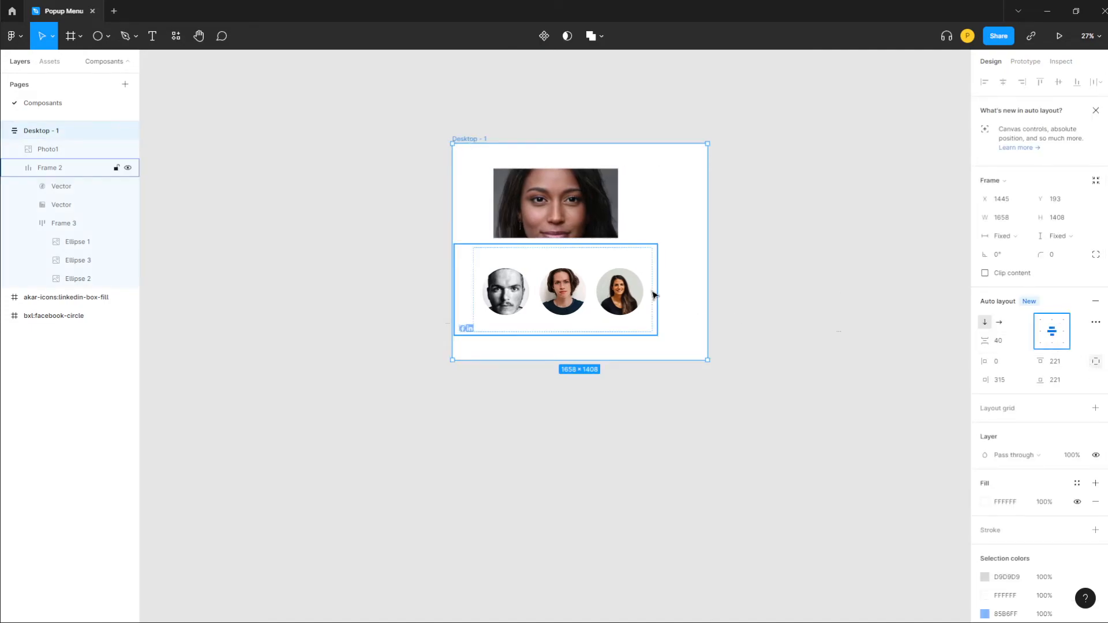
pyautogui.moveTo(683, 252); pyautogui.dragTo(721, 252)
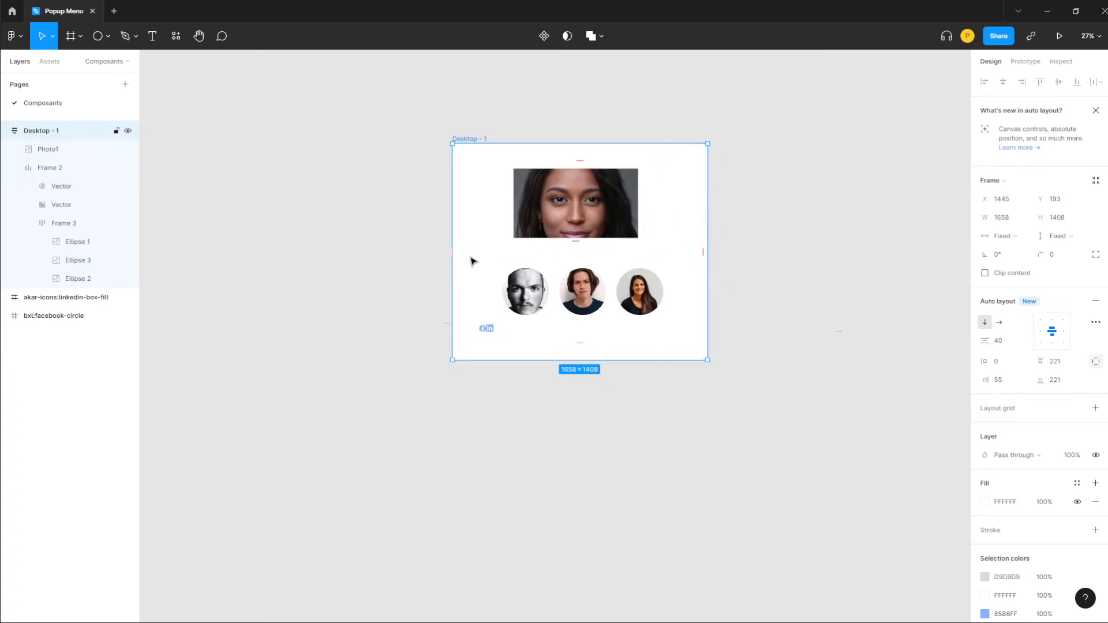
pyautogui.moveTo(455, 254); pyautogui.dragTo(464, 254)
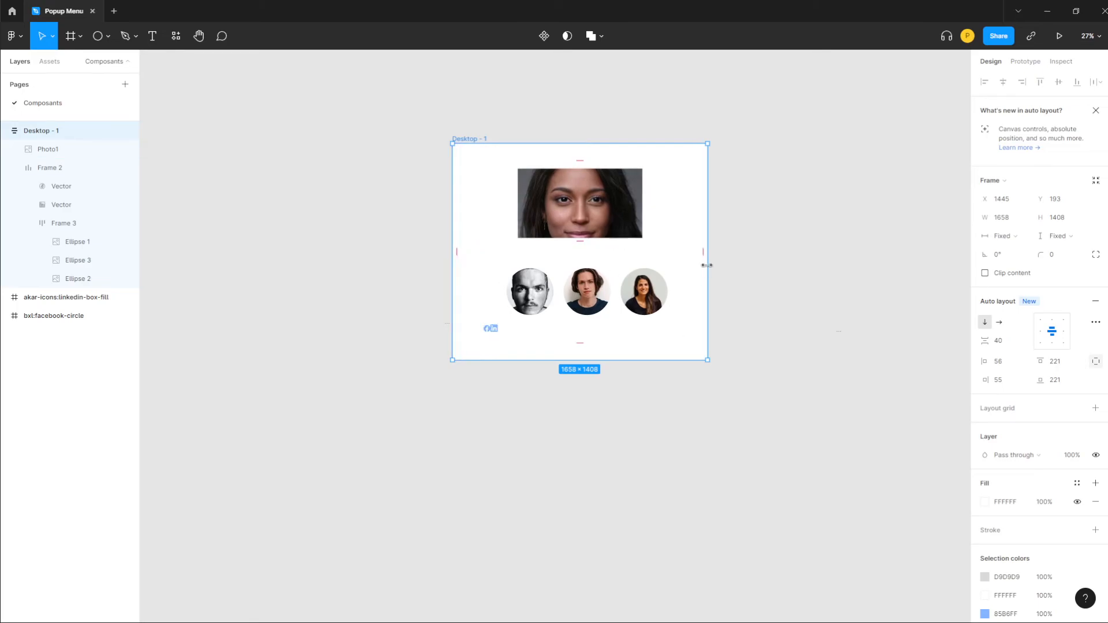
pyautogui.moveTo(703, 254); pyautogui.dragTo(703, 315)
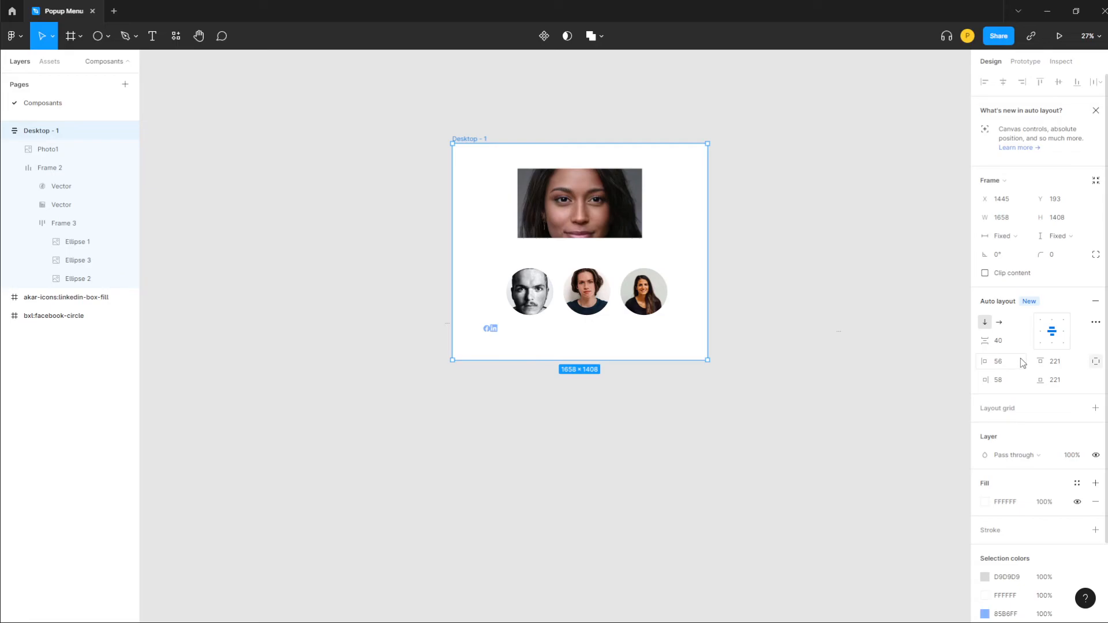
pyautogui.moveTo(998, 367); pyautogui.dragTo(1007, 370)
pyautogui.click(1001, 381)
pyautogui.click(675, 368)
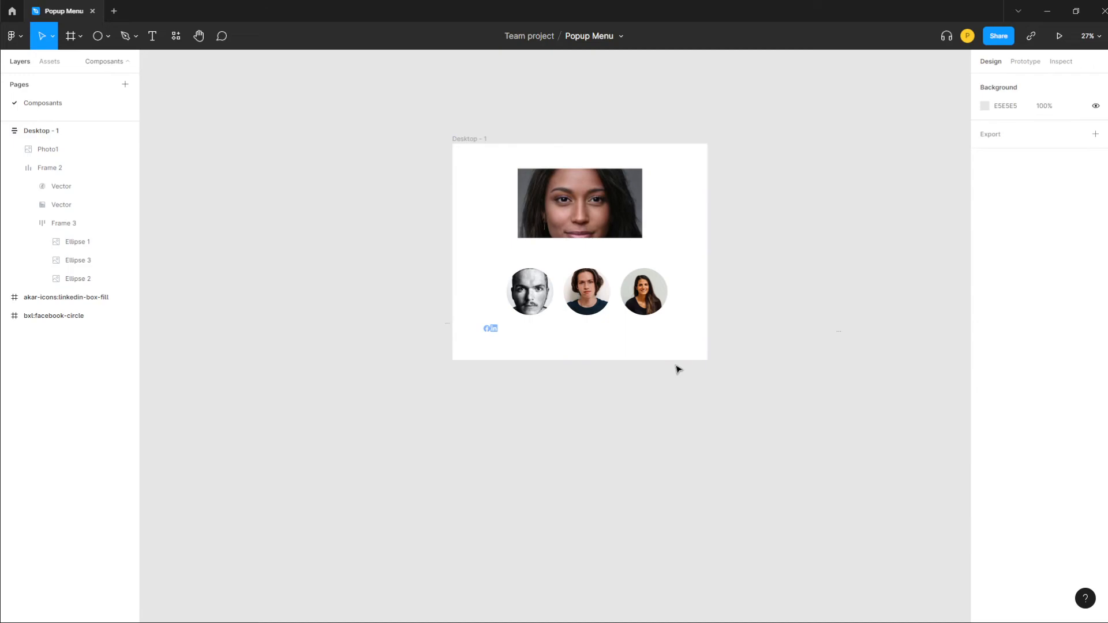
# Collapse Frame 3 in the layer list and move Frame 2 with its contents out of Desktop - 1, below bxl:facebook-circle.
pyautogui.click(494, 333)
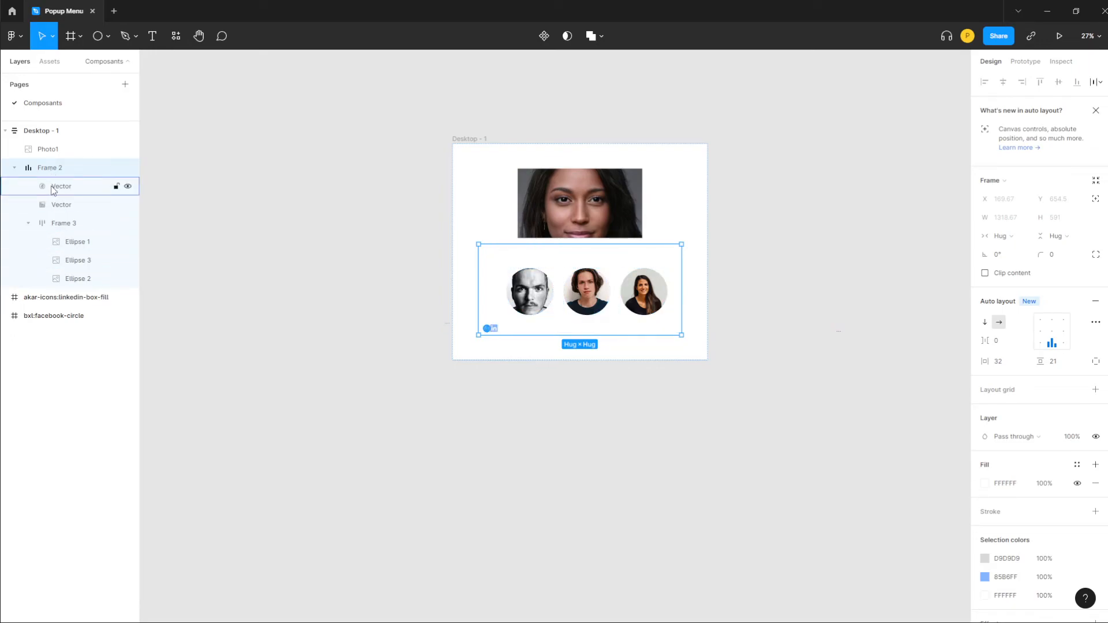
pyautogui.click(27, 226)
pyautogui.moveTo(50, 171); pyautogui.dragTo(54, 166)
pyautogui.moveTo(60, 224); pyautogui.dragTo(47, 271)
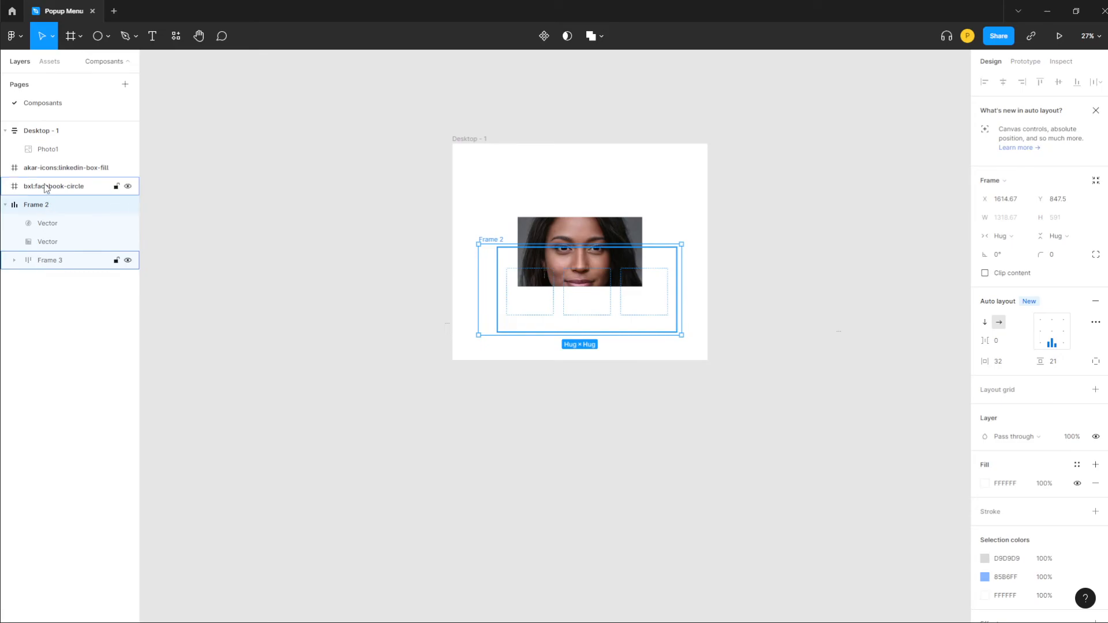
# Move Frame 3 out of Frame 2 into the bxl:facebook-circle frame and collapse Frame 2 in the layer list.
pyautogui.click(26, 264)
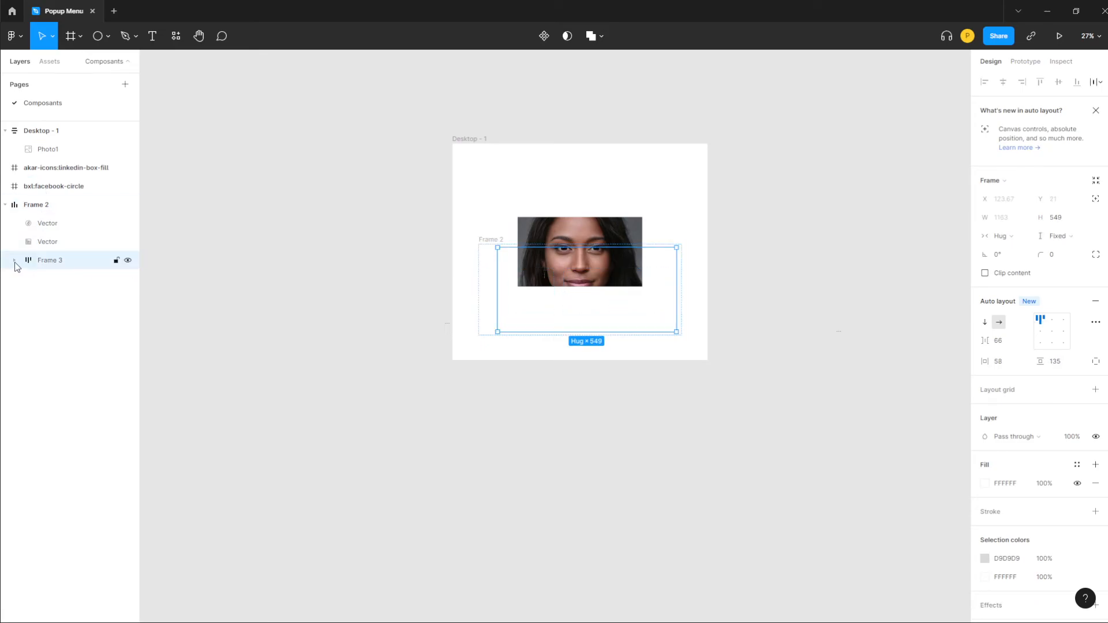
pyautogui.moveTo(39, 265); pyautogui.dragTo(36, 199)
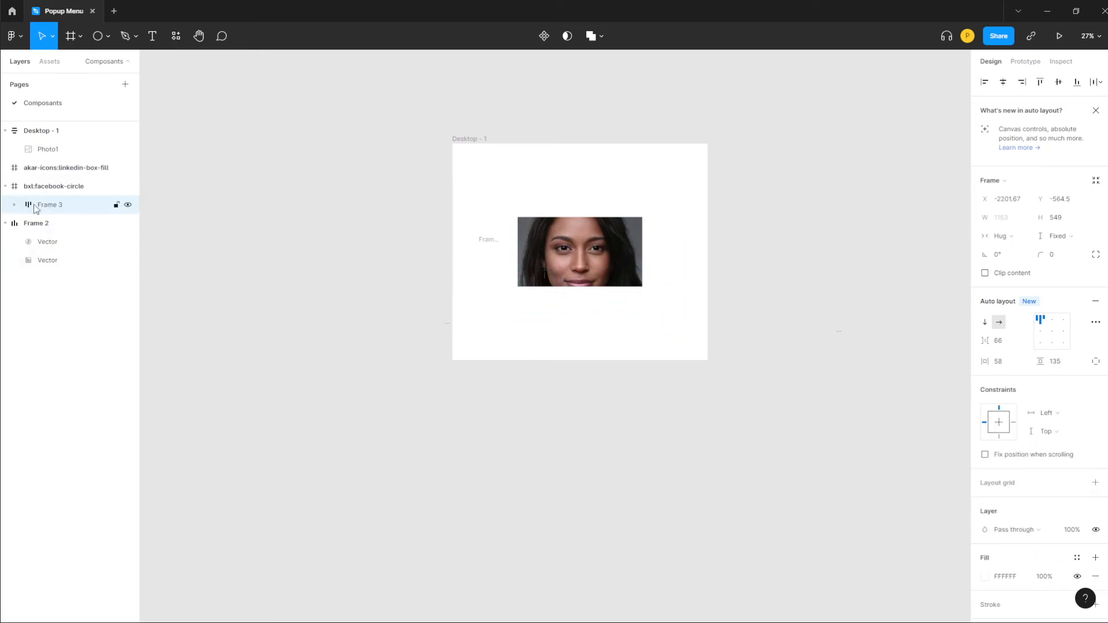
pyautogui.click(6, 224)
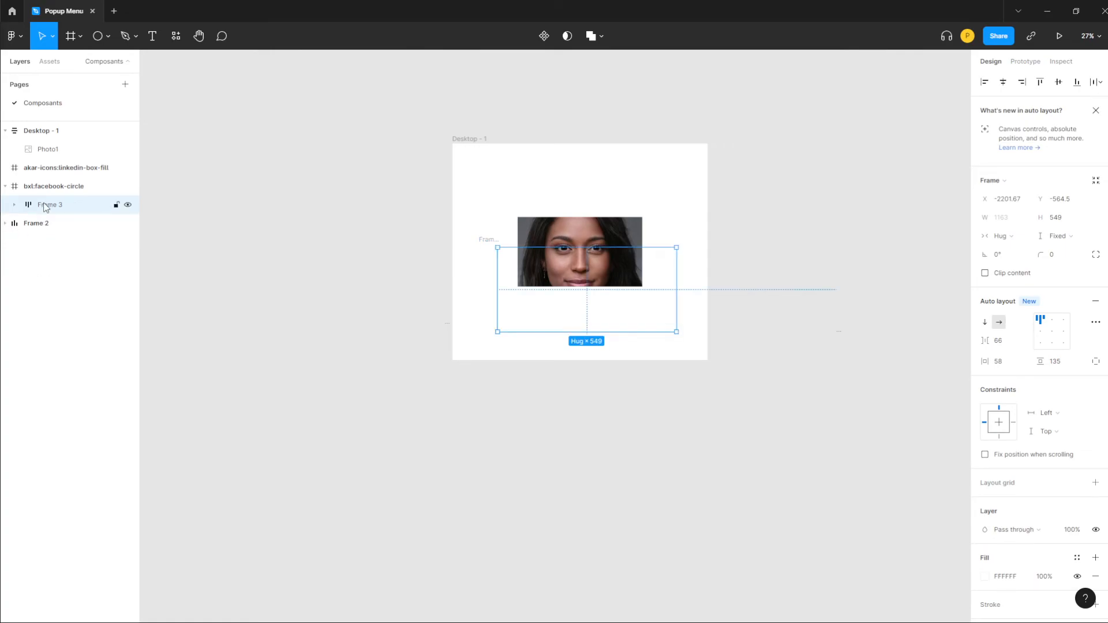
# Move Frame 2 into Desktop - 1 below Photo1 and remove the leftover LinkedIn and Facebook icon frames, including Frame 3.
pyautogui.moveTo(37, 223); pyautogui.dragTo(58, 168)
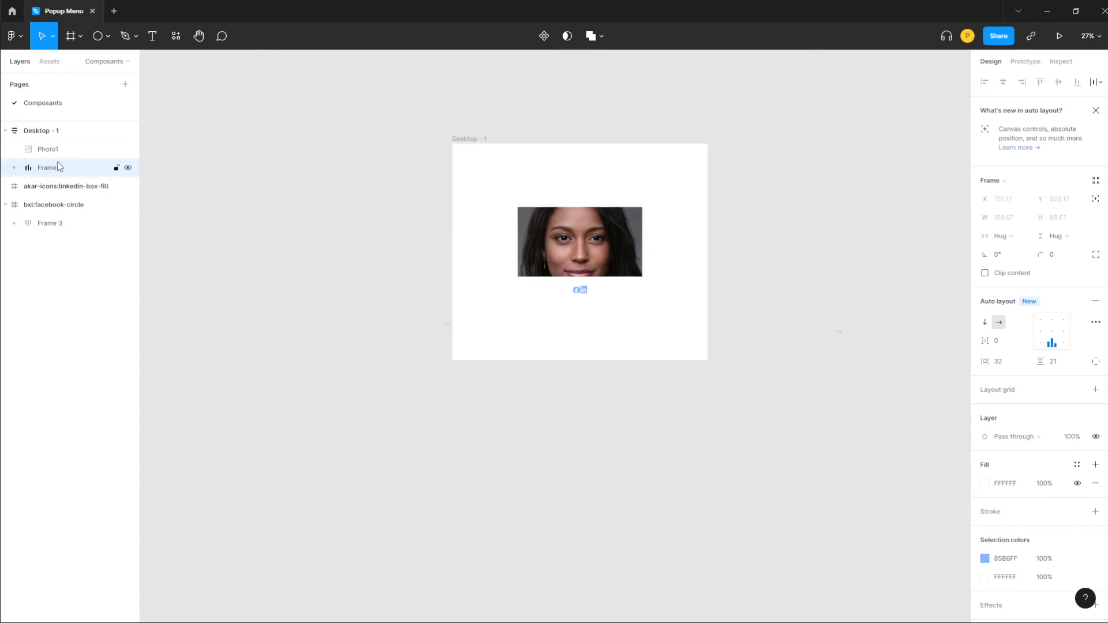
pyautogui.click(39, 188)
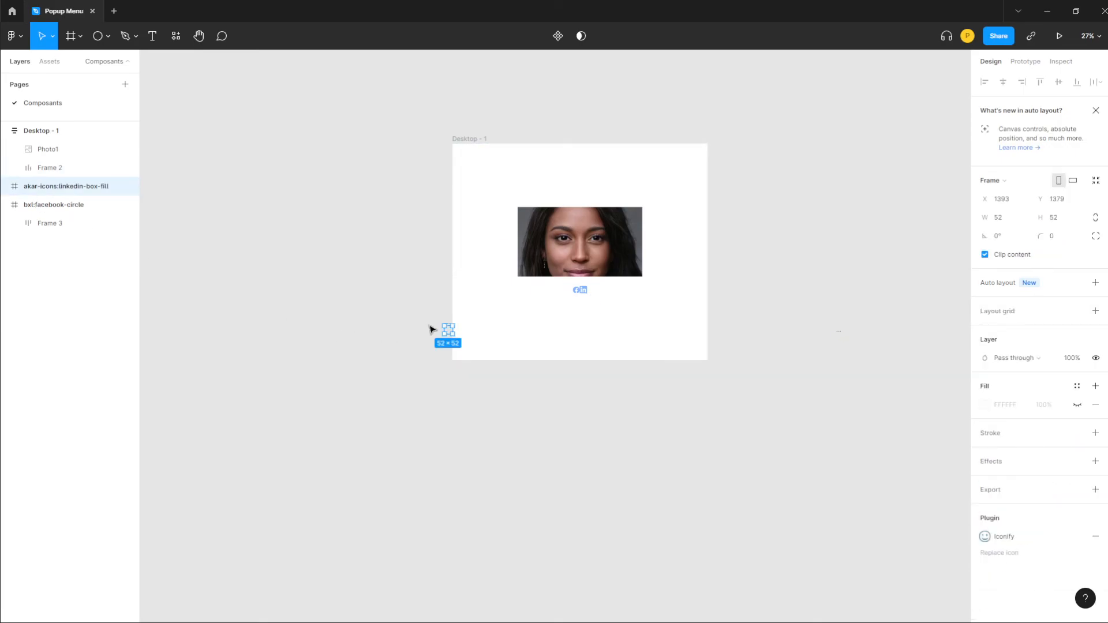
pyautogui.moveTo(448, 330); pyautogui.dragTo(350, 281)
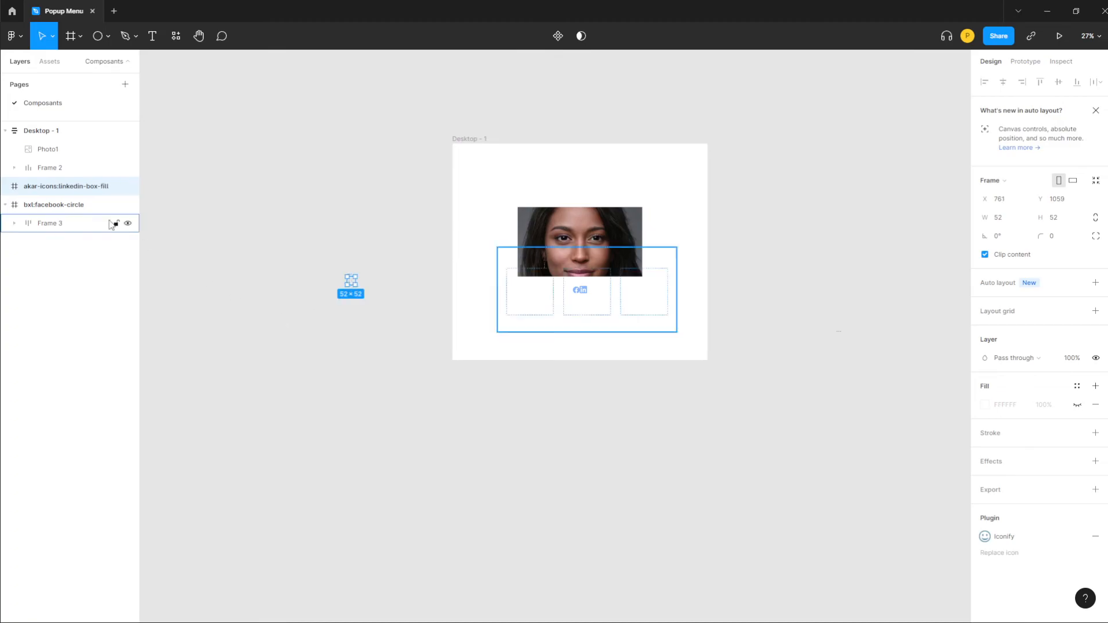
pyautogui.hotkey('ctrl', 'z')
pyautogui.hotkey('ctrl', 'z')
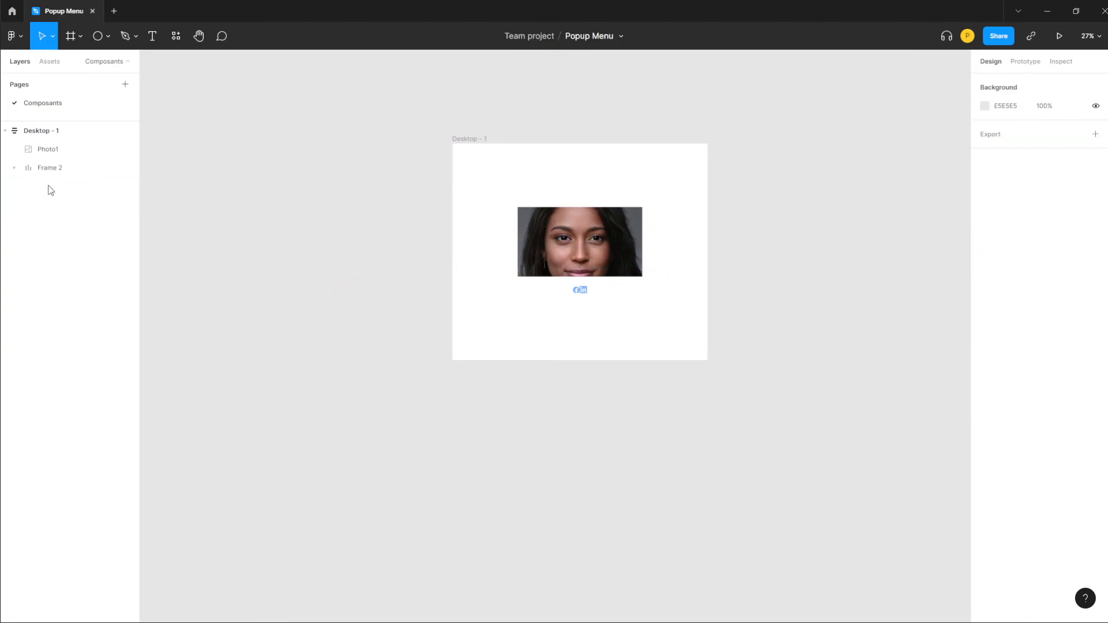
# Increase the spacing between the two icons in Frame 2 so they sit clearly apart.
pyautogui.click(12, 169)
pyautogui.click(51, 164)
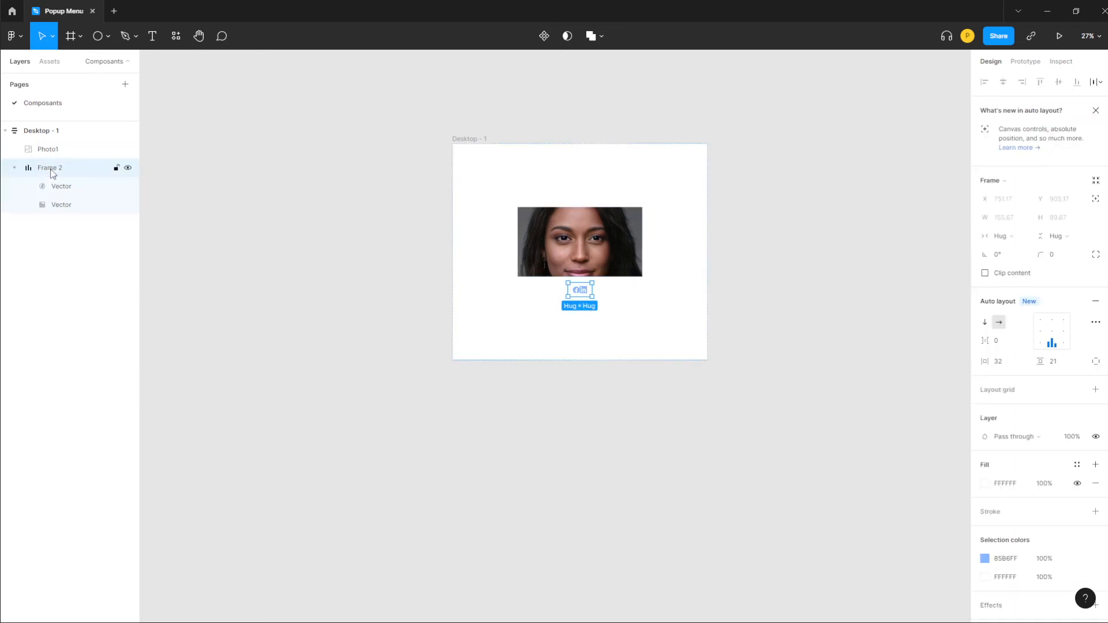
pyautogui.click(15, 169)
pyautogui.click(254, 218)
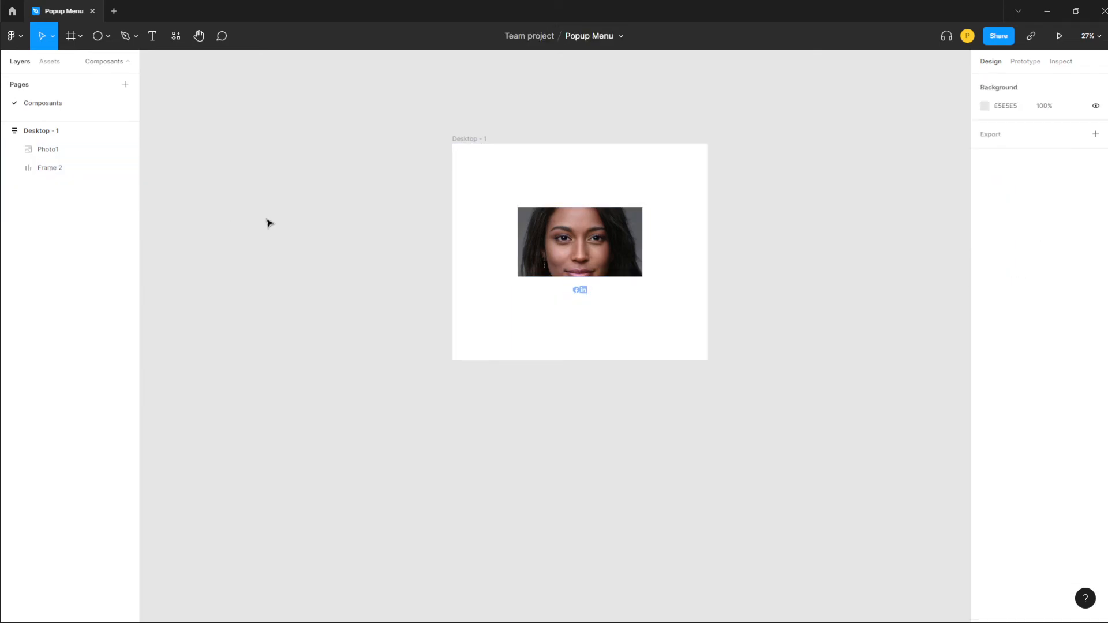
pyautogui.click(587, 297)
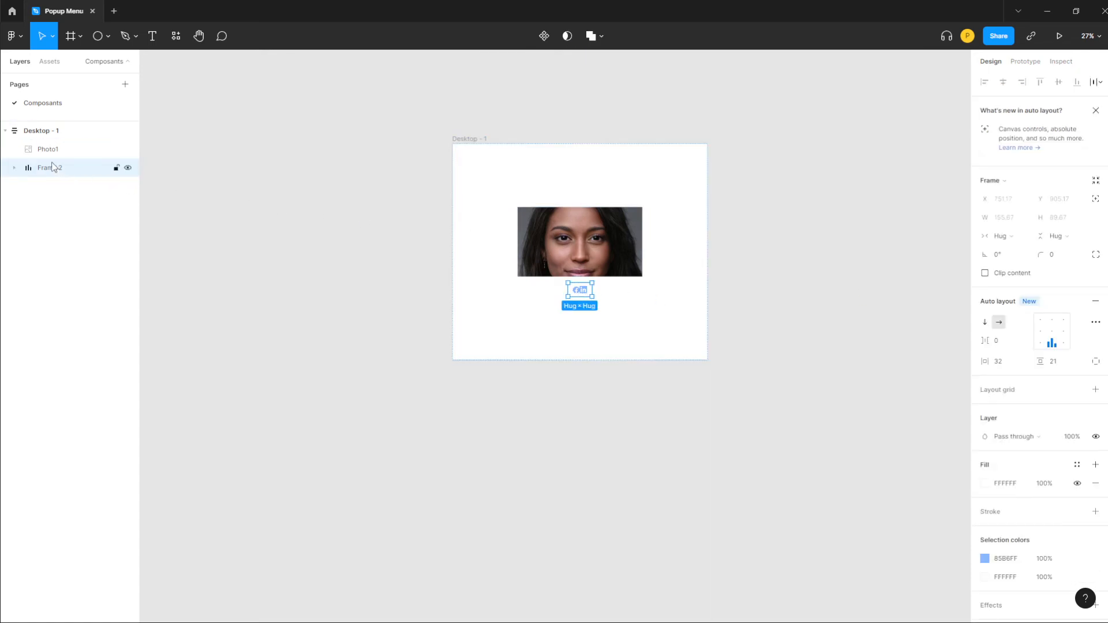
pyautogui.click(998, 341)
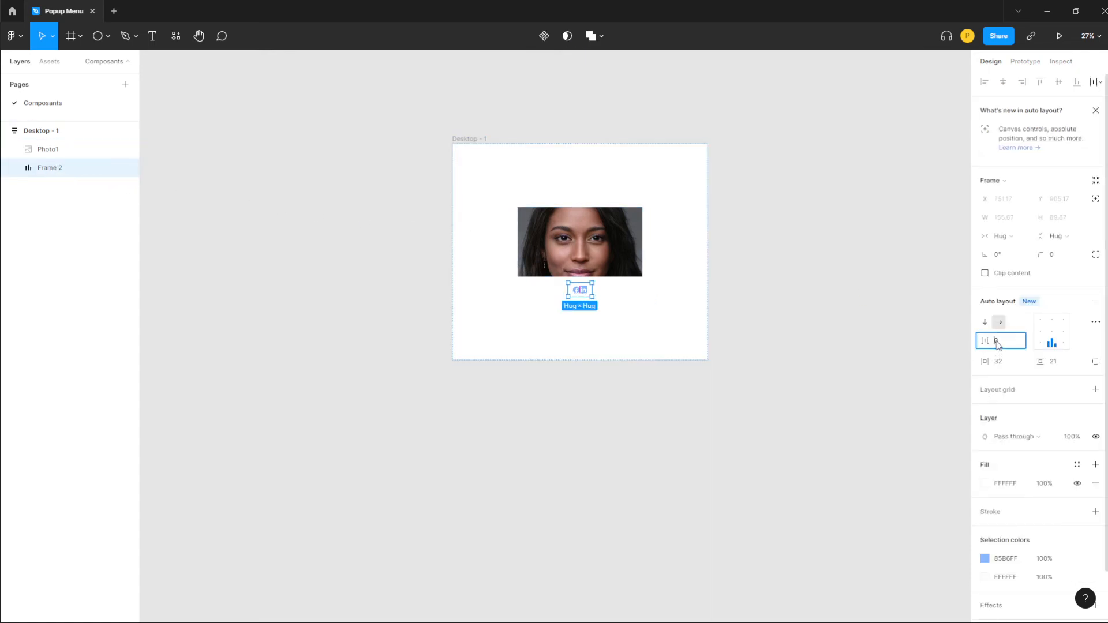
pyautogui.moveTo(986, 341); pyautogui.dragTo(1054, 341)
pyautogui.click(794, 331)
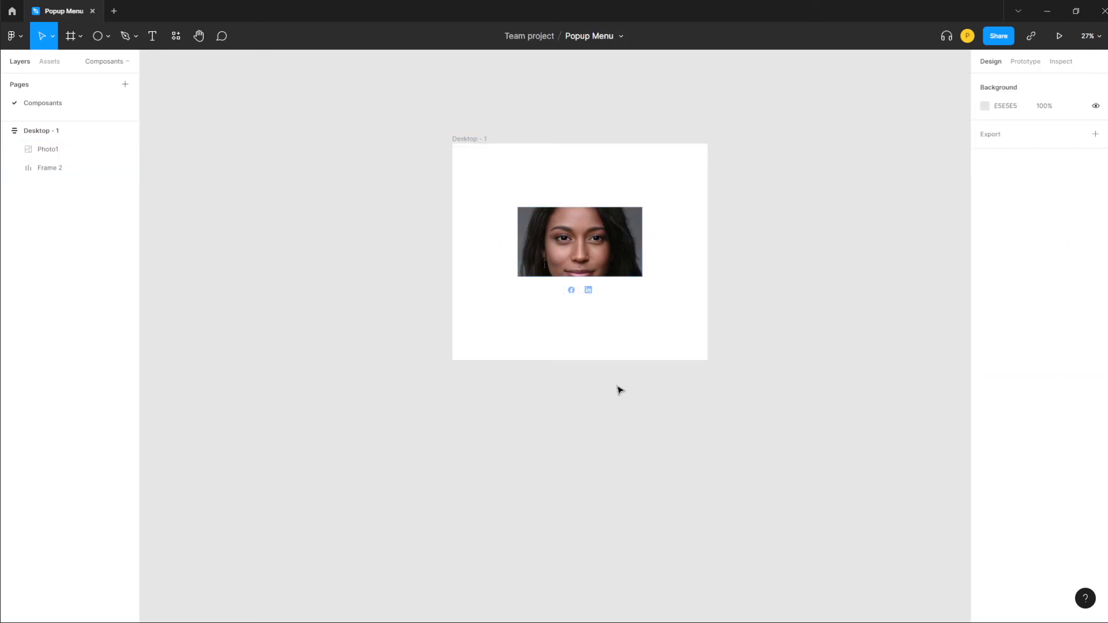
# Draw a frame about 993 × 492 beside Desktop - 1 and place two circles of about 319 × 319 side by side in it.
pyautogui.click(76, 38)
pyautogui.moveTo(240, 208); pyautogui.dragTo(393, 285)
pyautogui.click(100, 39)
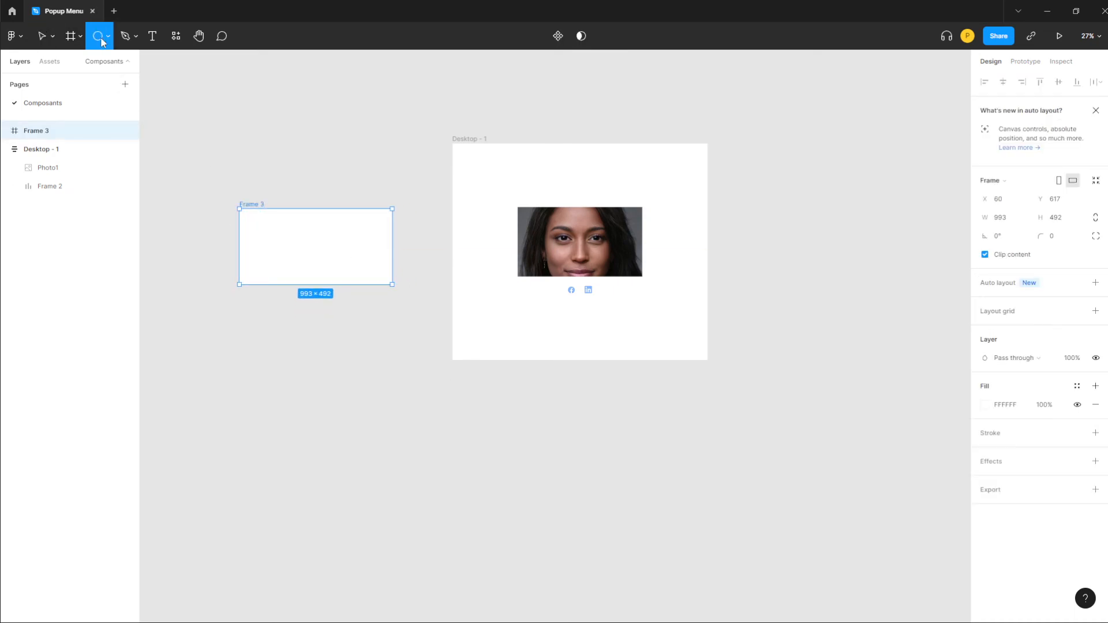
pyautogui.moveTo(254, 222); pyautogui.dragTo(349, 262)
pyautogui.hotkey('ctrl', 'd')
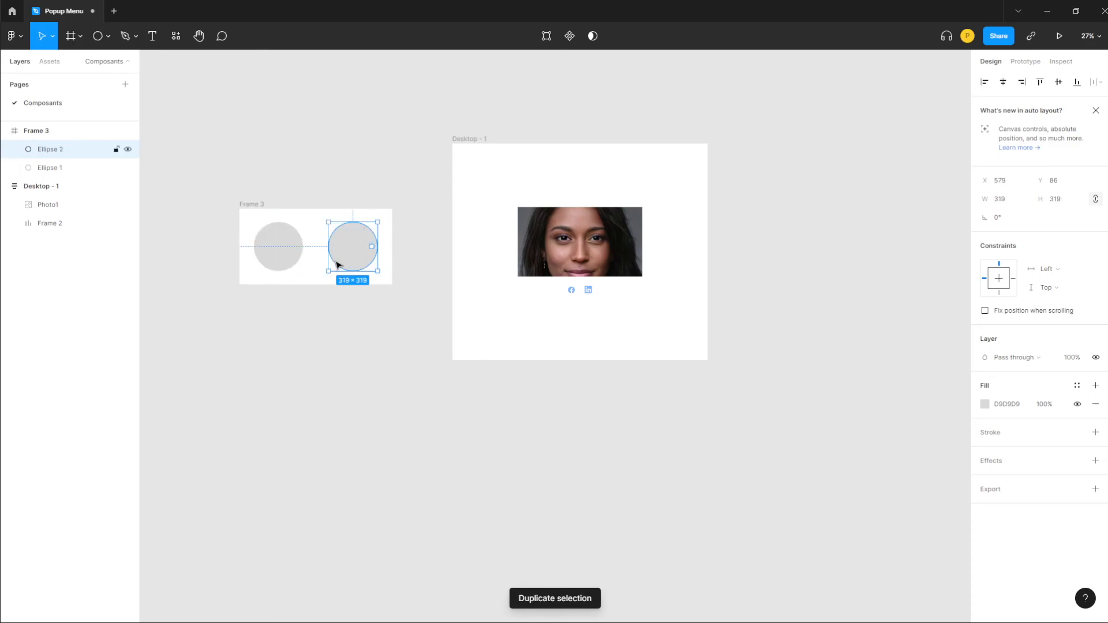
# Fill both circles in Frame 3 with random photos from the Unsplash plugin's portrait preset.
pyautogui.keyDown('shift'); pyautogui.click(277, 252); pyautogui.keyUp('shift')
pyautogui.rightClick(359, 245)
pyautogui.moveTo(456, 479)
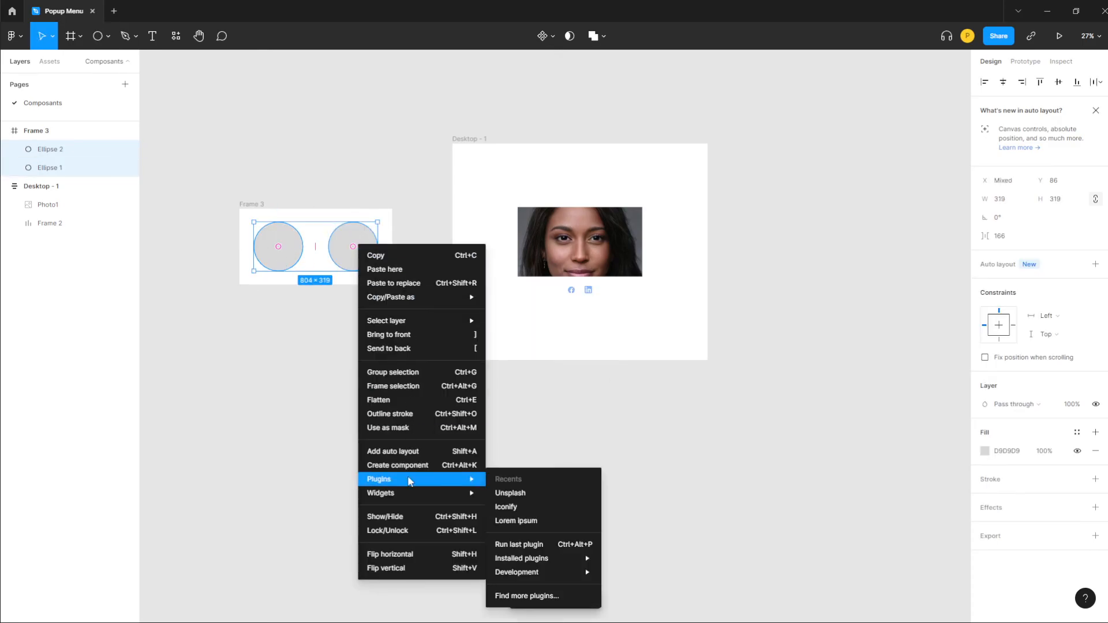
pyautogui.click(536, 492)
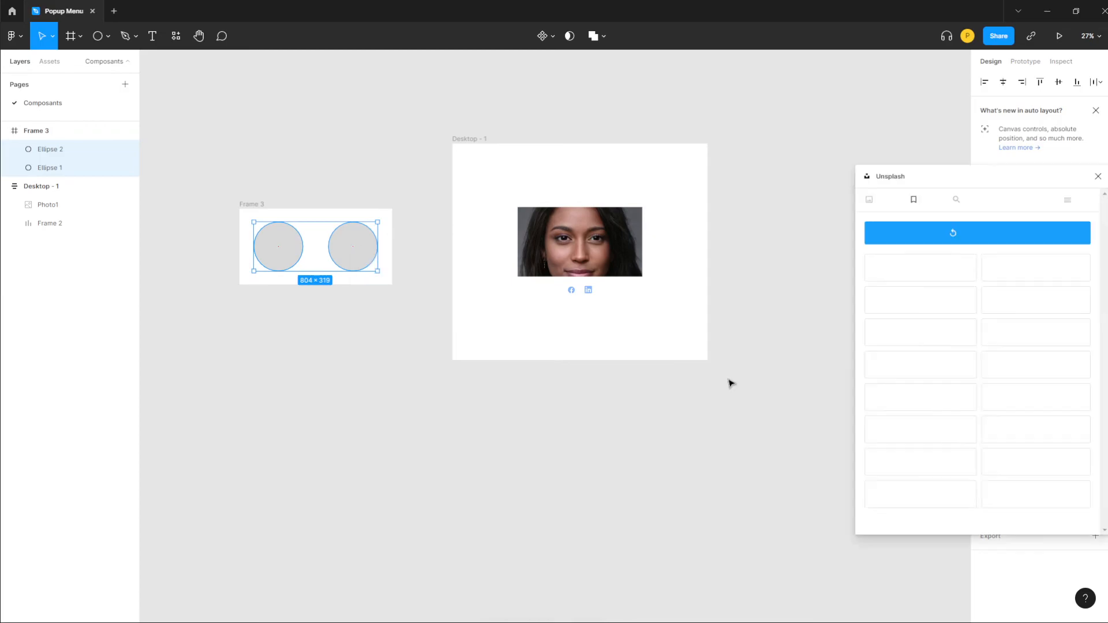
pyautogui.click(1036, 367)
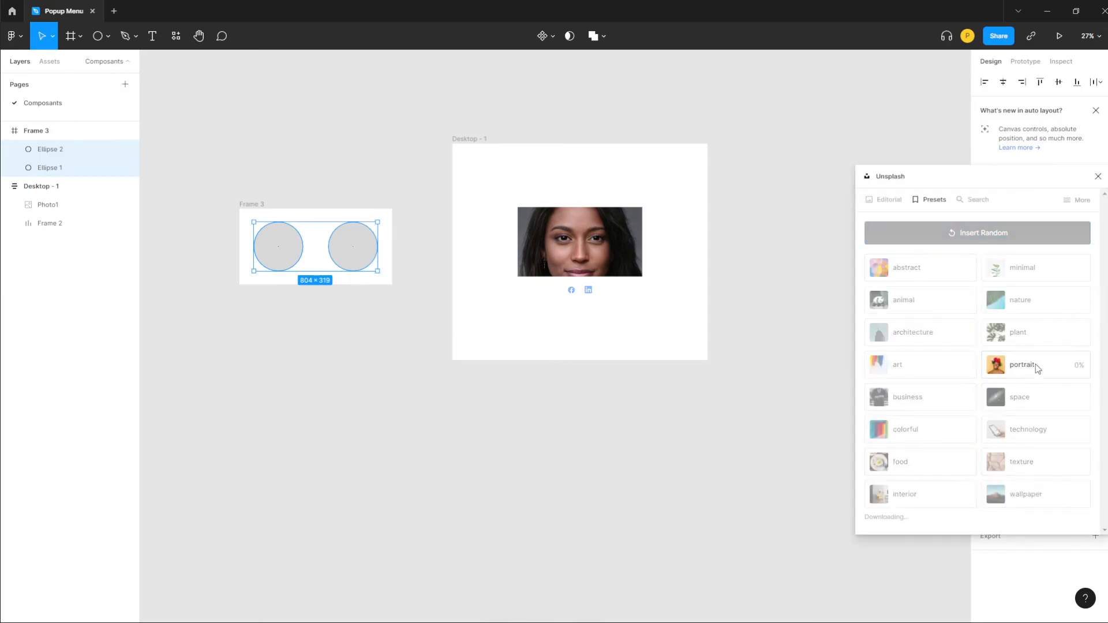
pyautogui.click(1097, 176)
pyautogui.click(355, 293)
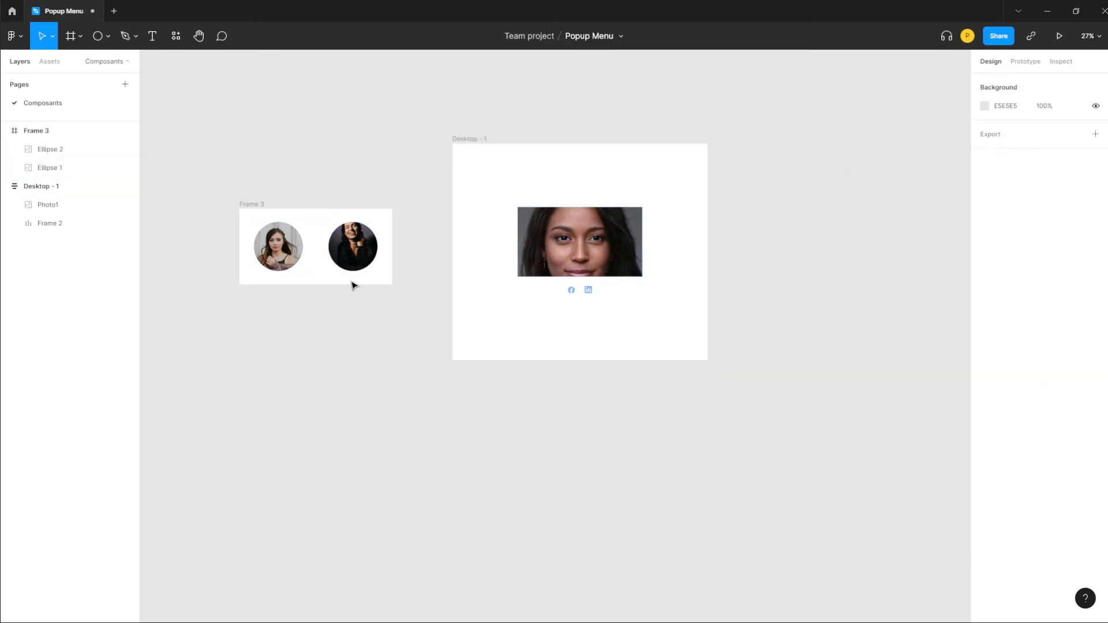
# Add auto layout to Frame 3 and move it into Desktop - 1 below the icons.
pyautogui.click(265, 219)
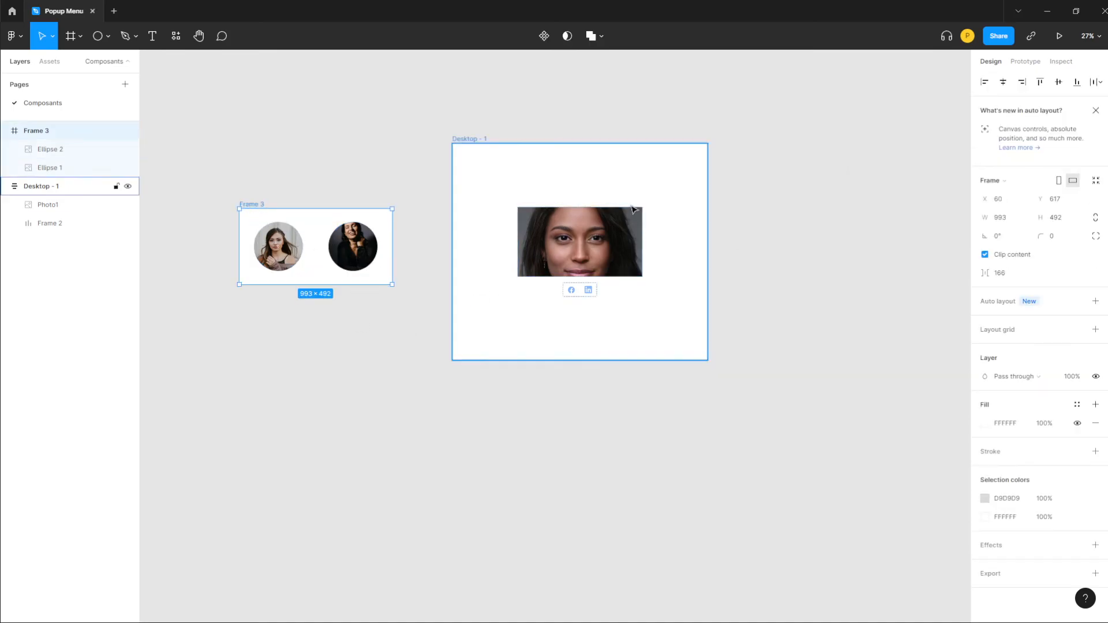
pyautogui.click(1095, 301)
pyautogui.click(358, 346)
pyautogui.moveTo(257, 210); pyautogui.dragTo(563, 321)
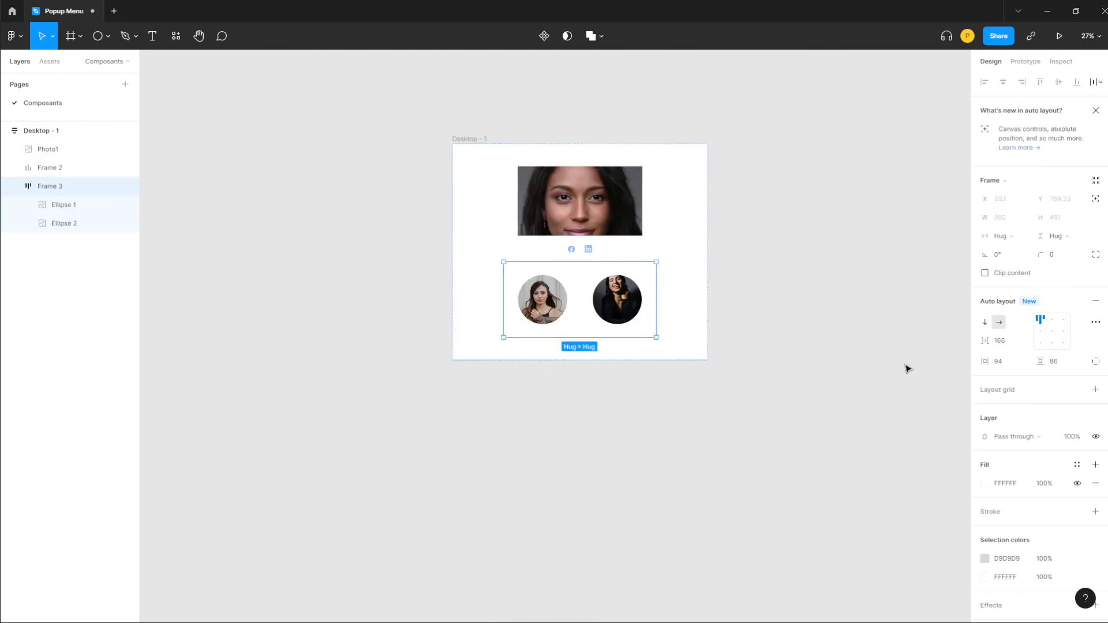
pyautogui.click(907, 369)
# Resize Desktop - 1 to about 1231 × 1829 and turn it into a component.
pyautogui.click(663, 357)
pyautogui.moveTo(664, 359); pyautogui.dragTo(683, 425)
pyautogui.moveTo(710, 371); pyautogui.dragTo(639, 372)
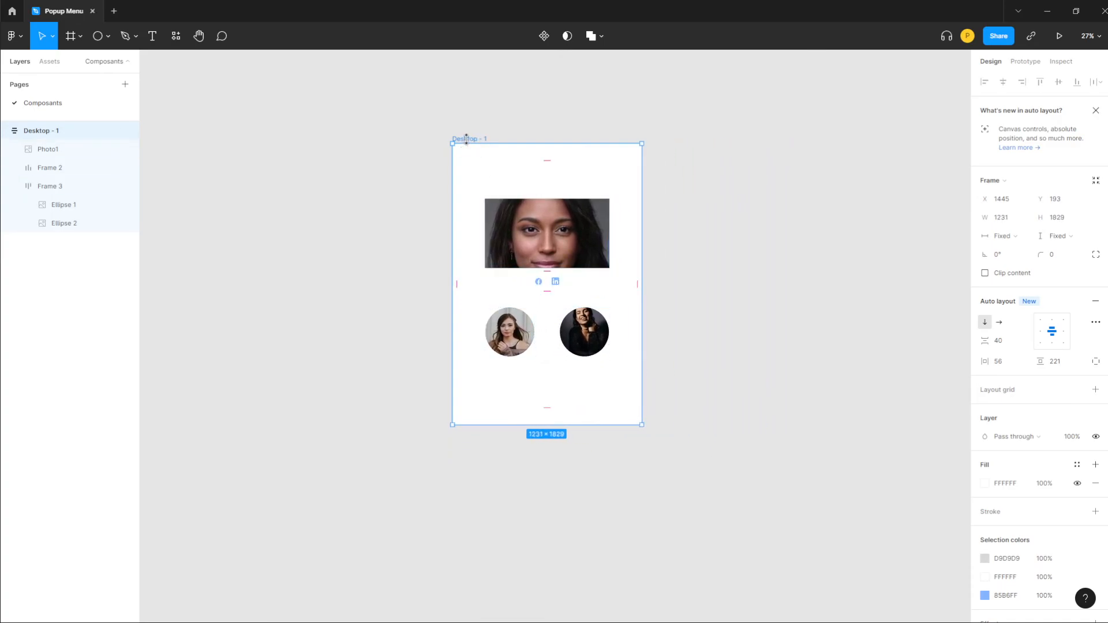
pyautogui.click(543, 36)
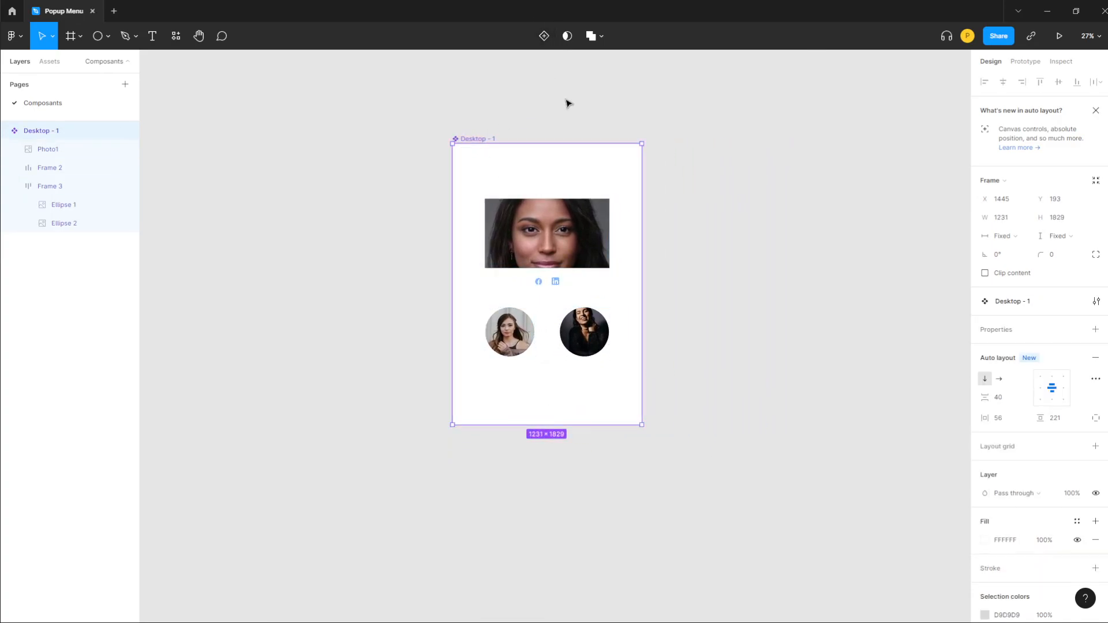
pyautogui.click(786, 227)
# Draw a frame about 3259 × 2624 beside the Desktop - 1 component and place two instances of the component side by side in it.
pyautogui.hscroll(5, 546, 258)
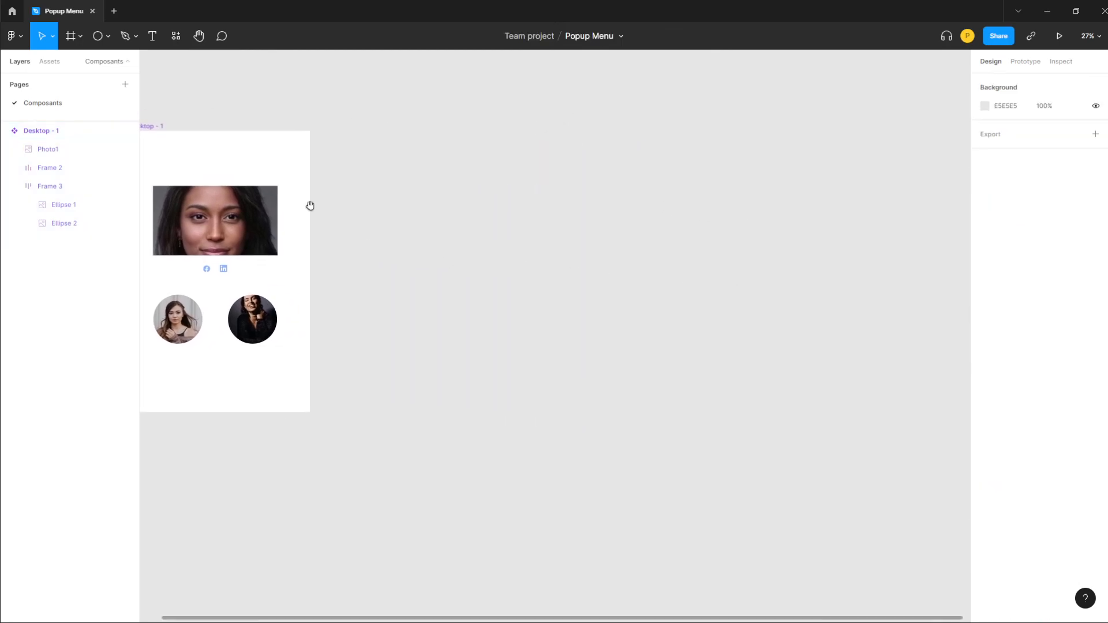
pyautogui.click(71, 36)
pyautogui.moveTo(425, 119); pyautogui.dragTo(925, 523)
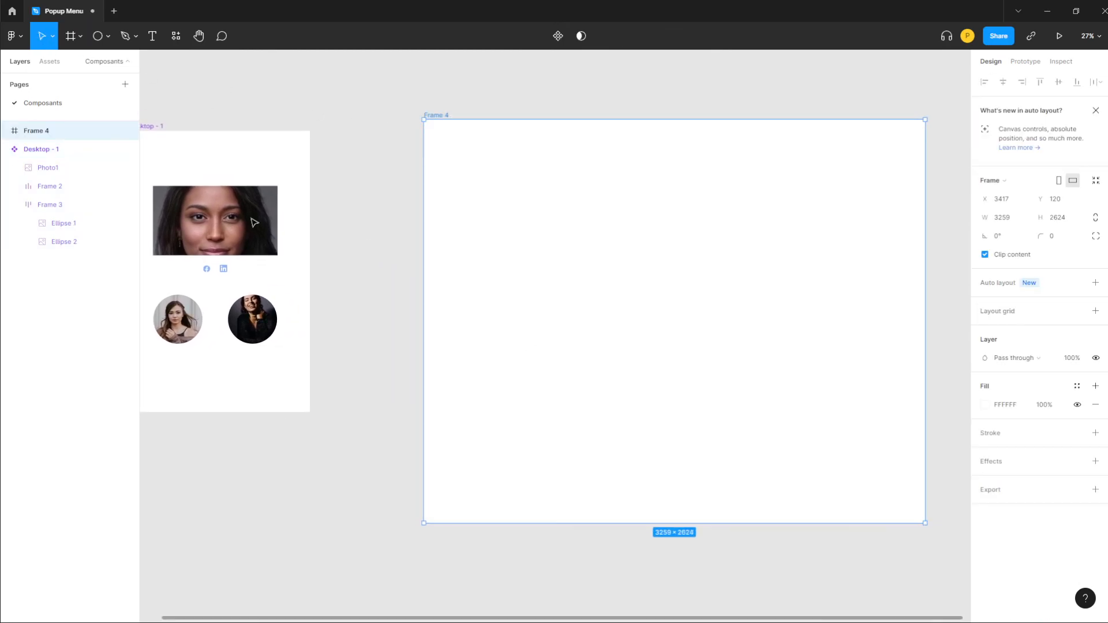
pyautogui.click(50, 61)
pyautogui.moveTo(38, 150); pyautogui.dragTo(777, 248)
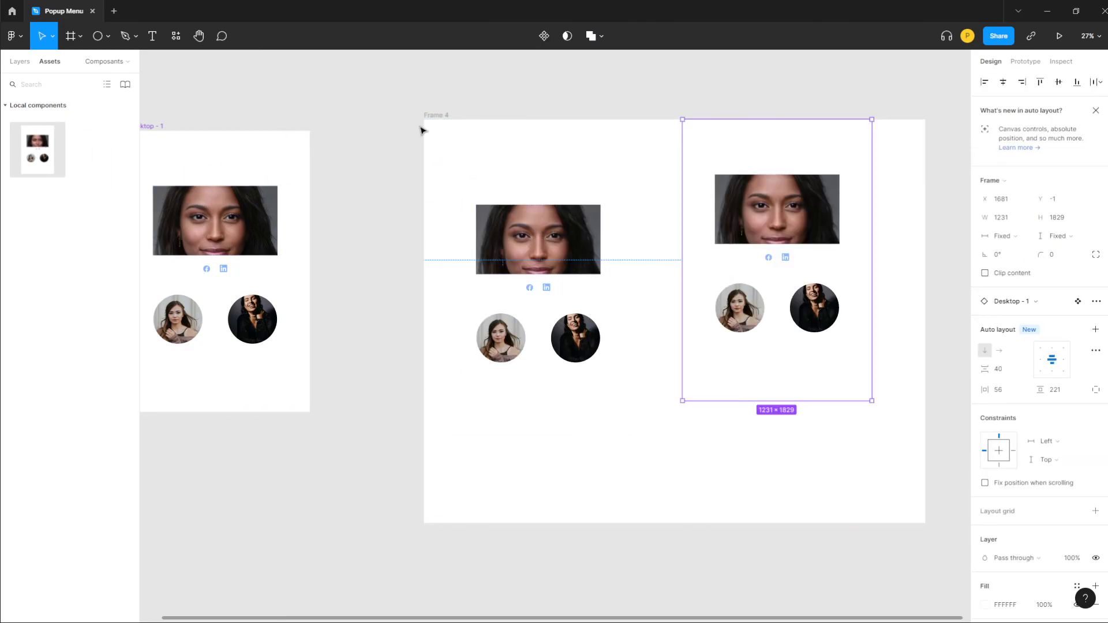
# Change the white fills of Frame 4 and the instances inside it to light grey DEDEDE.
pyautogui.click(439, 118)
pyautogui.click(984, 499)
pyautogui.moveTo(851, 388); pyautogui.dragTo(812, 358)
pyautogui.click(393, 277)
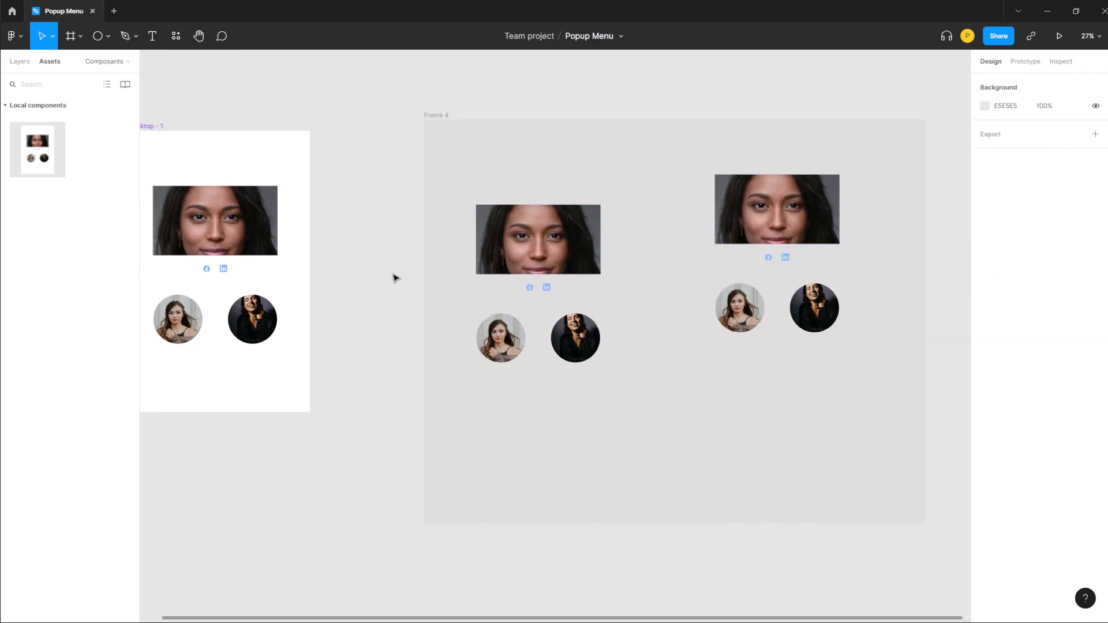
# Resize the first Desktop - 1 instance in Frame 4 to about 1161 × 1542.
pyautogui.click(521, 257)
pyautogui.moveTo(631, 430); pyautogui.dragTo(622, 387)
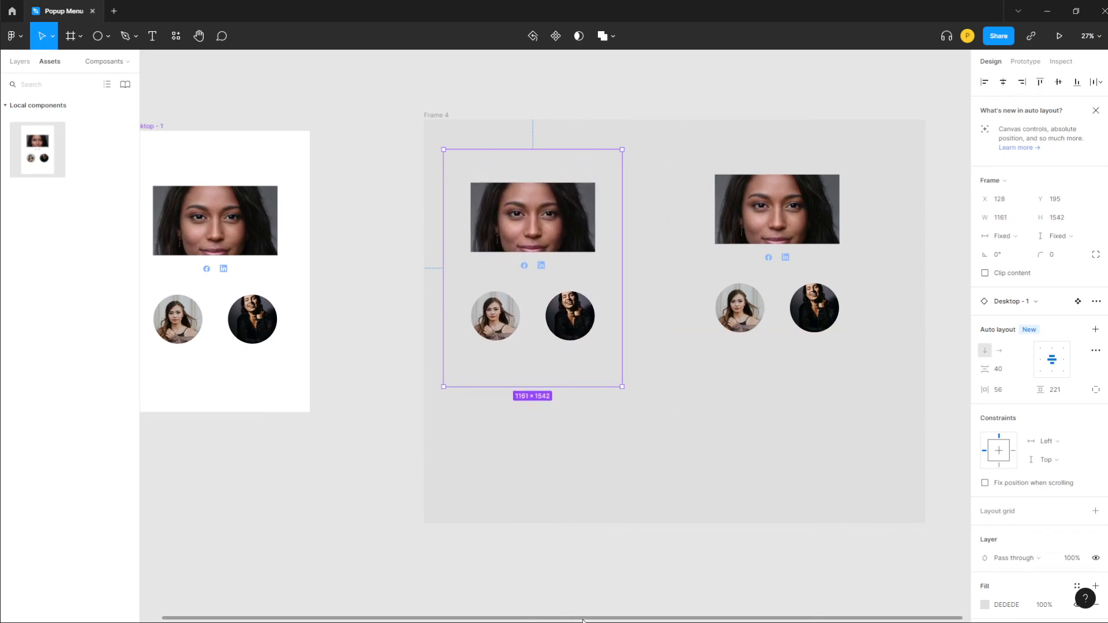